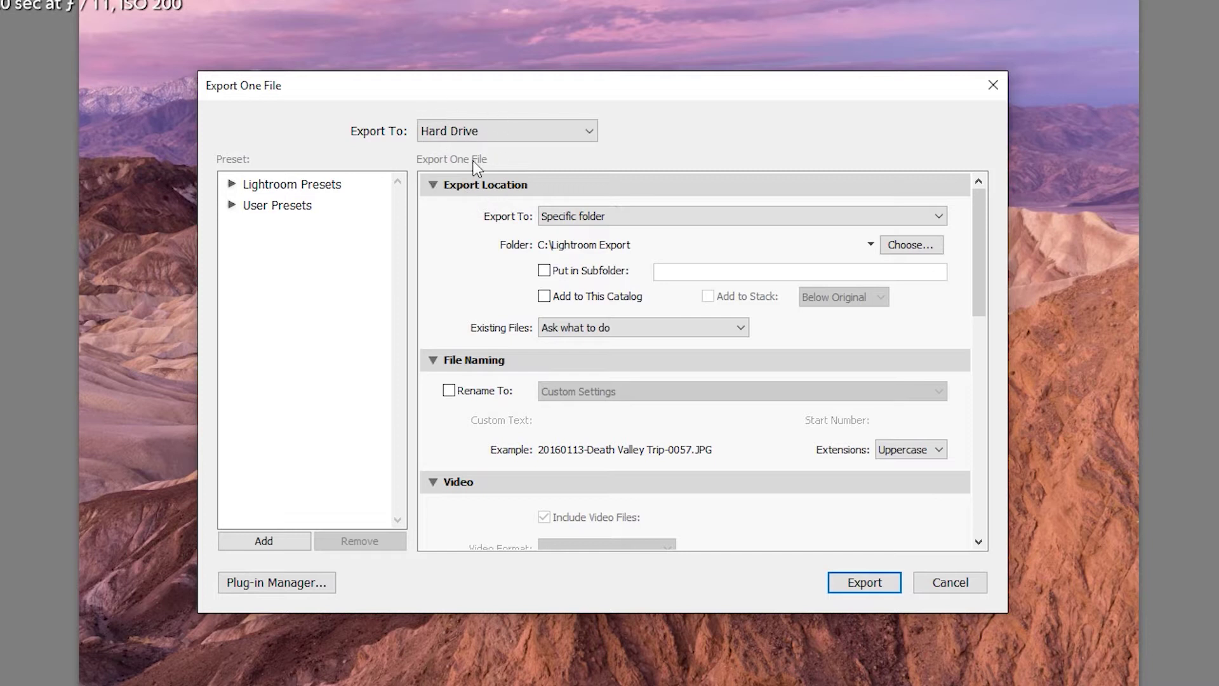
# Keep Hard Drive as the export destination and review the folder location options, staying with Specific folder.
pyautogui.click(474, 131)
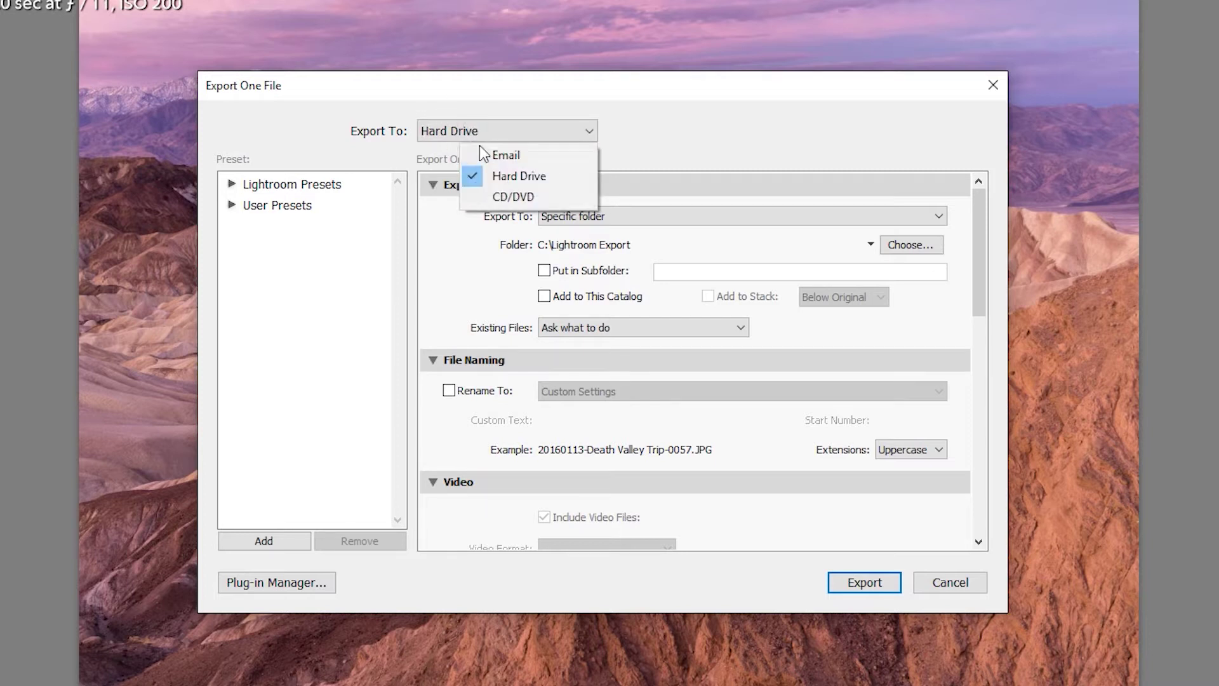
pyautogui.click(519, 180)
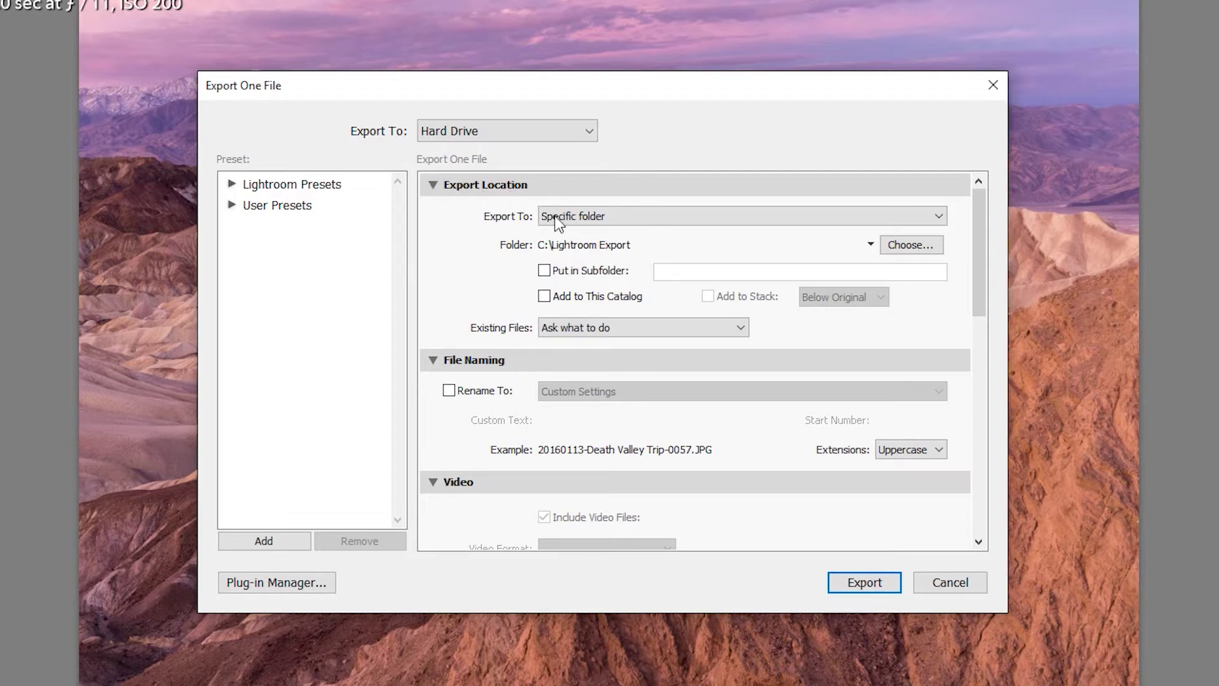
pyautogui.click(588, 223)
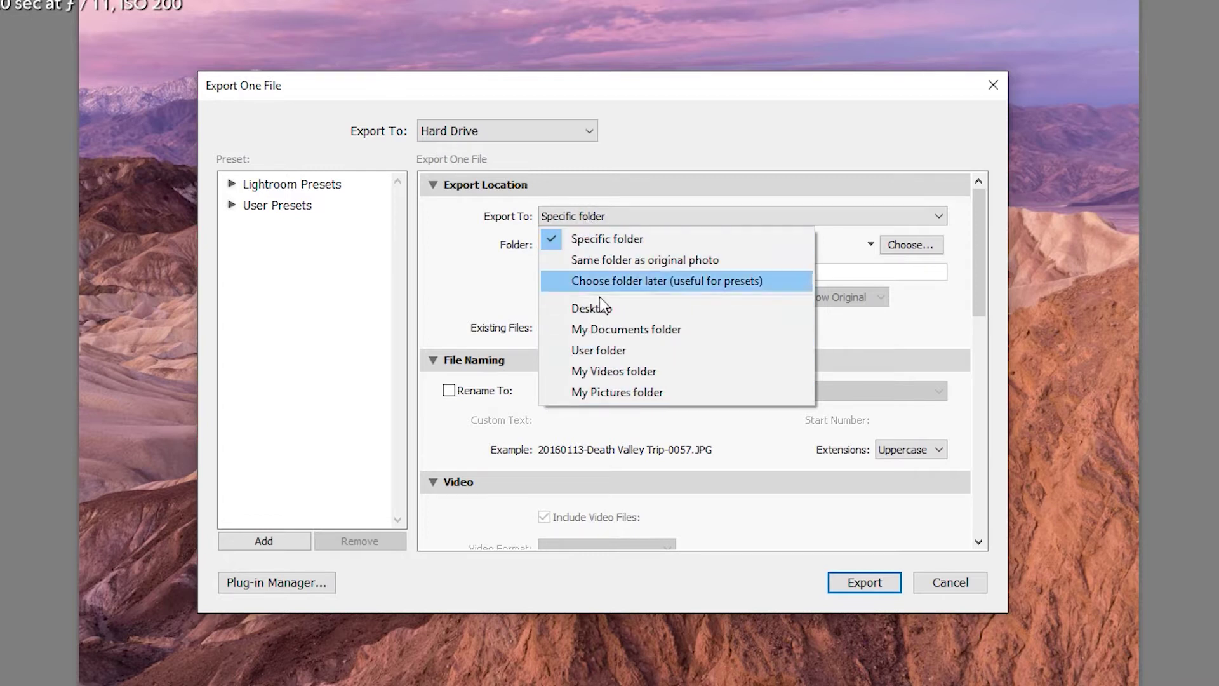
pyautogui.click(562, 223)
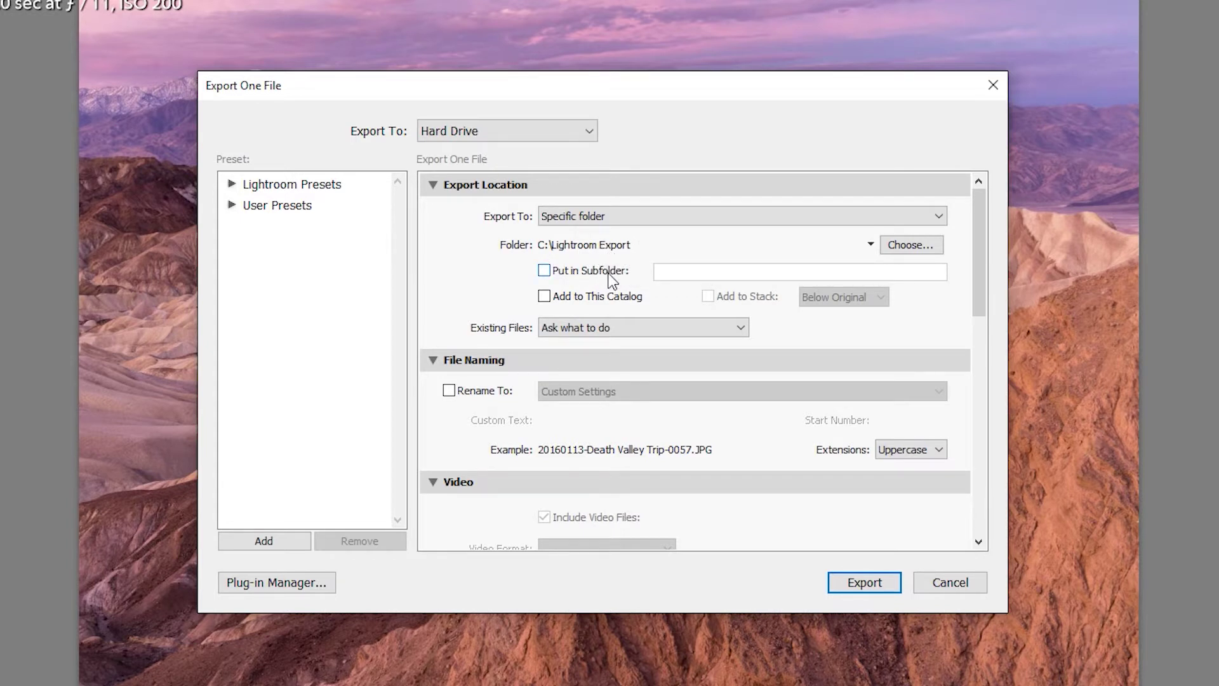
# Choose the Lightroom Export folder on the C: drive as the export folder.
pyautogui.click(885, 247)
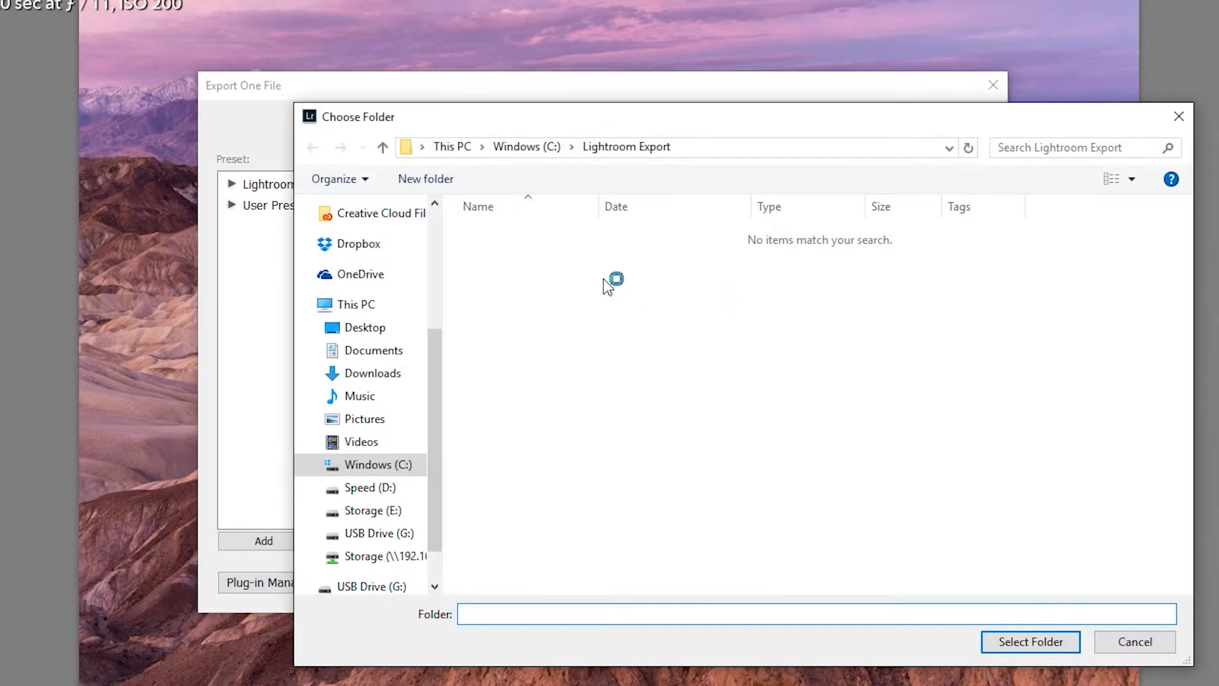
pyautogui.click(527, 147)
pyautogui.doubleClick(533, 263)
pyautogui.click(1029, 642)
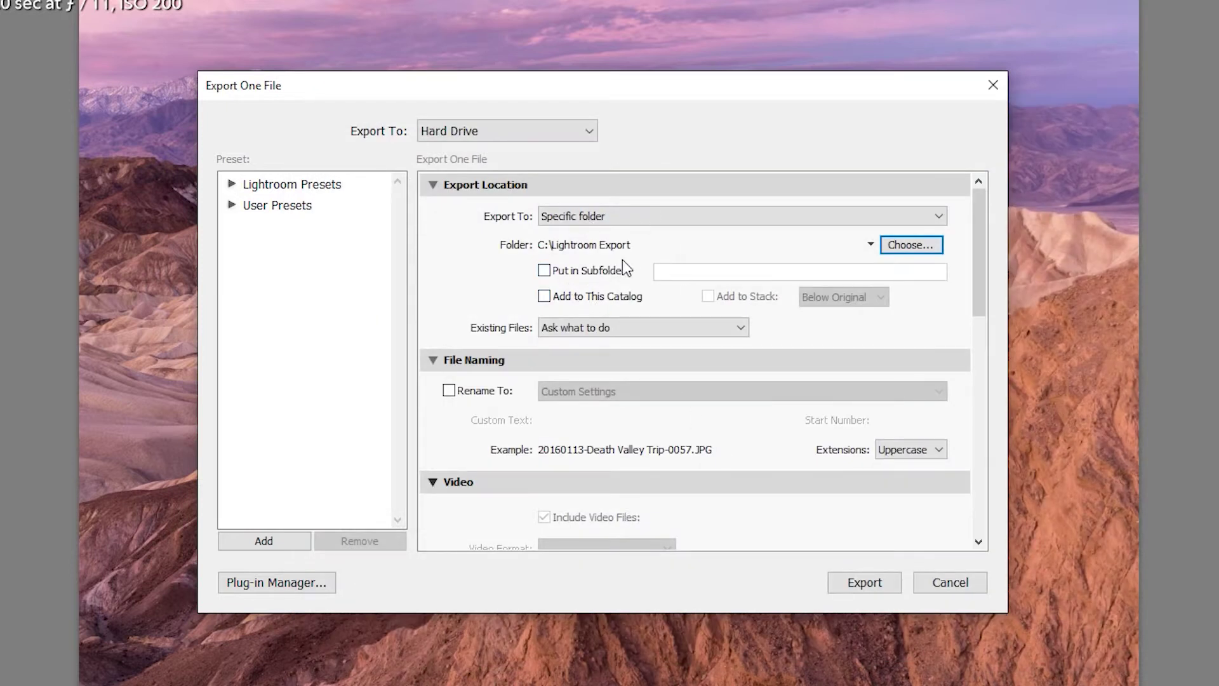
# Enable exporting into a subfolder named Death Valley, and turn the subfolder option off again.
pyautogui.click(545, 271)
pyautogui.click(693, 273)
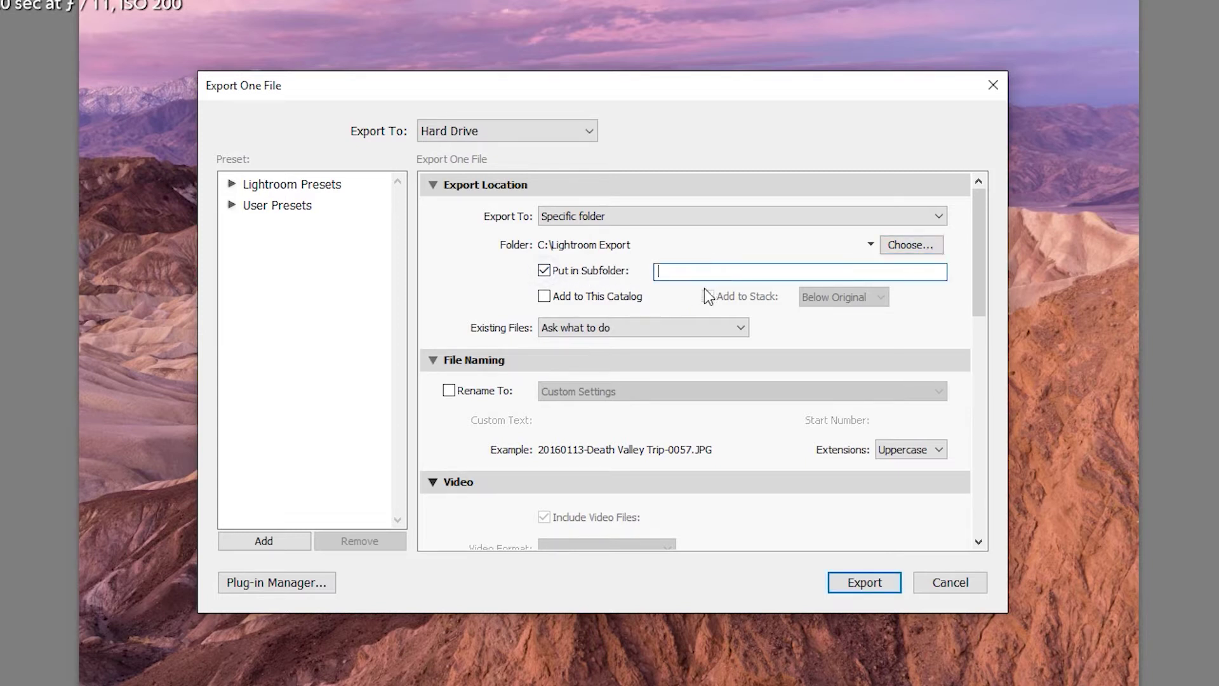
pyautogui.write('Death Valley')
pyautogui.click(579, 273)
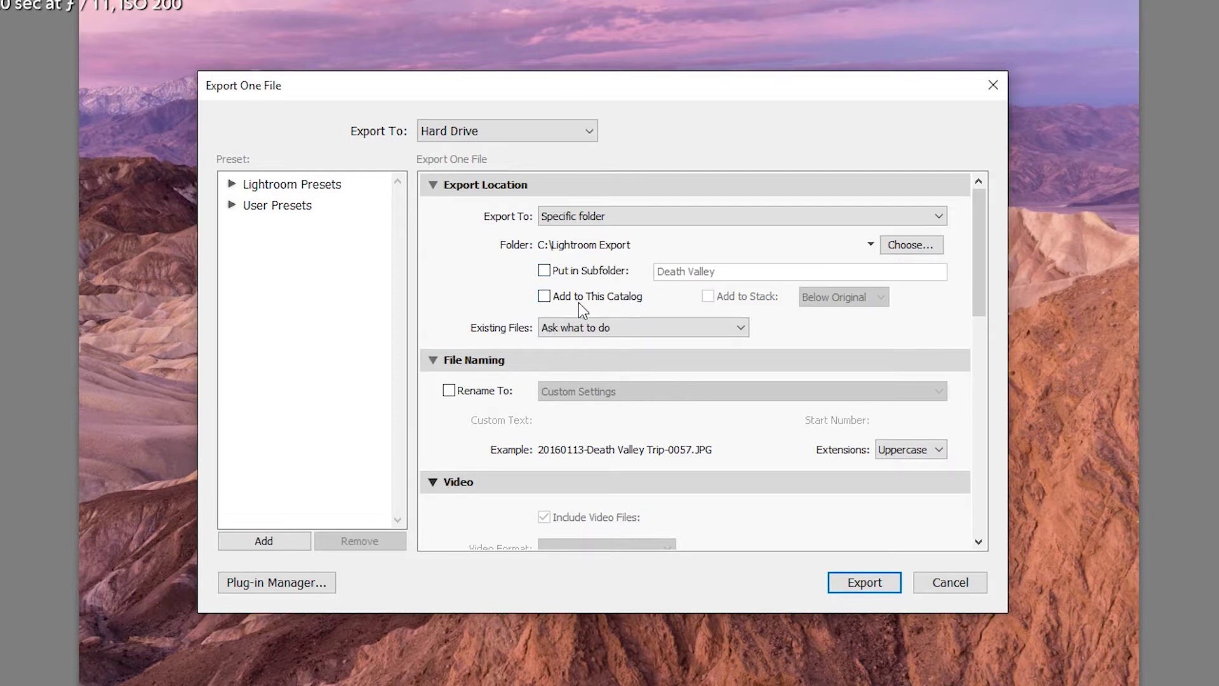
# Review the available options for handling existing files in the export location.
pyautogui.click(598, 299)
pyautogui.click(586, 327)
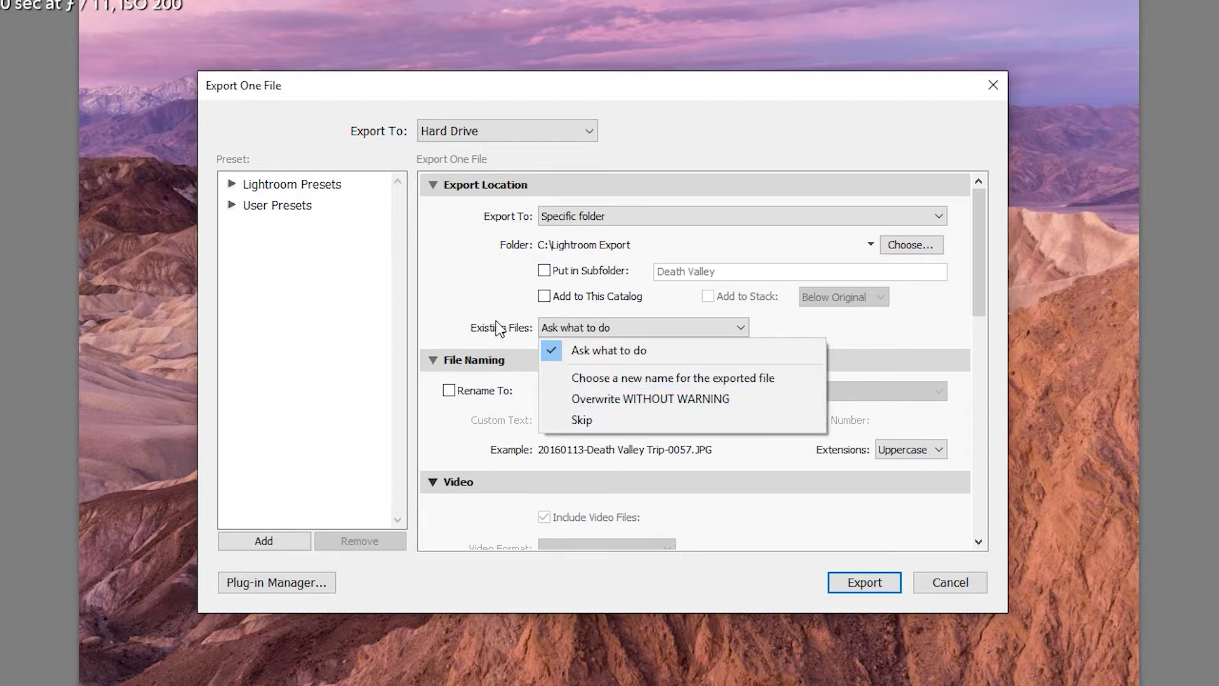
pyautogui.click(502, 321)
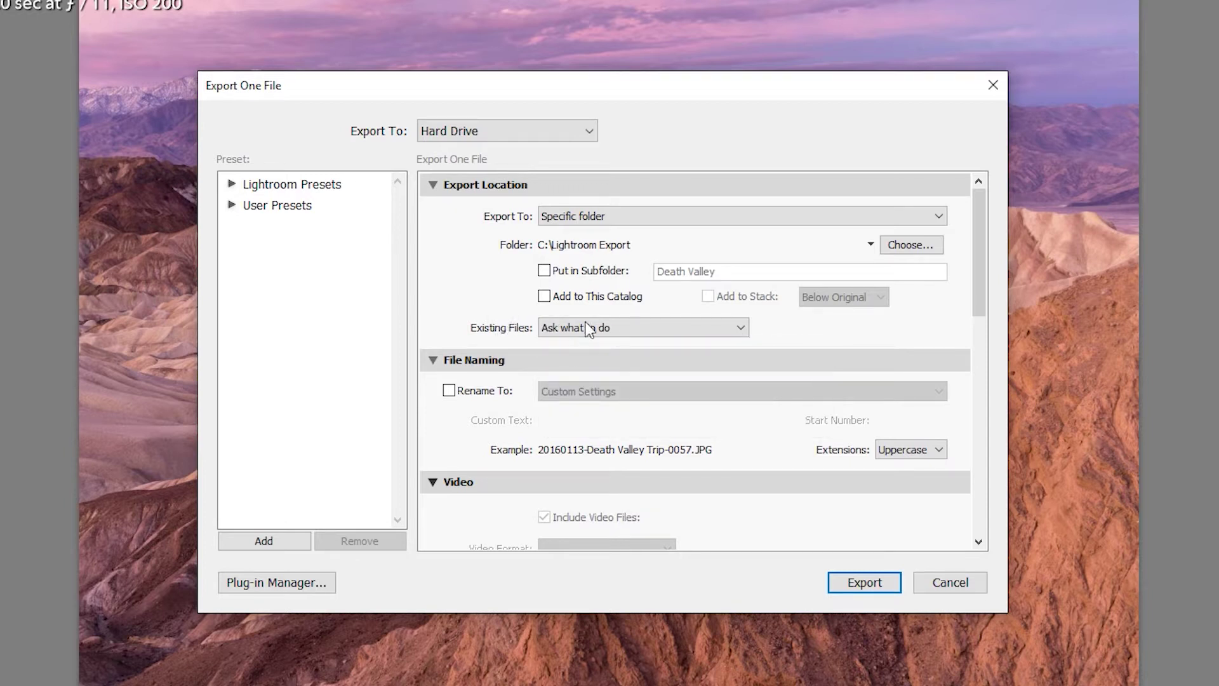
# Enable file renaming with the PL Video template and the custom text Death Valley, and turn renaming off again.
pyautogui.moveTo(984, 284); pyautogui.dragTo(970, 345)
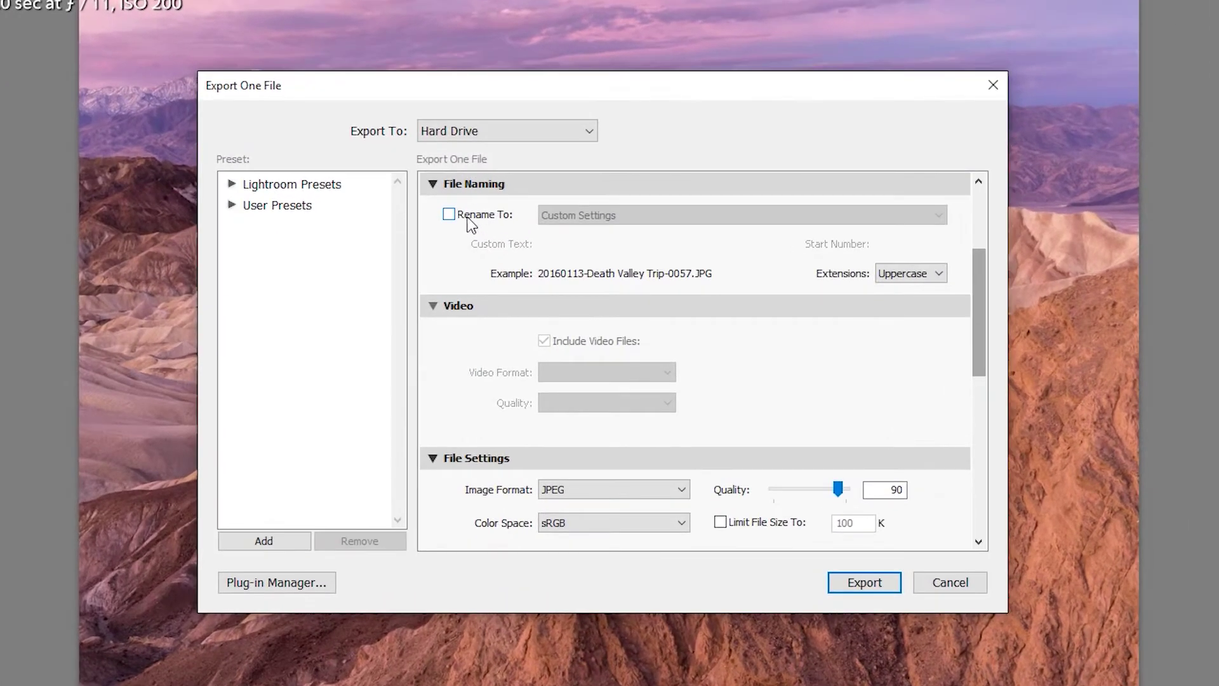
pyautogui.click(469, 230)
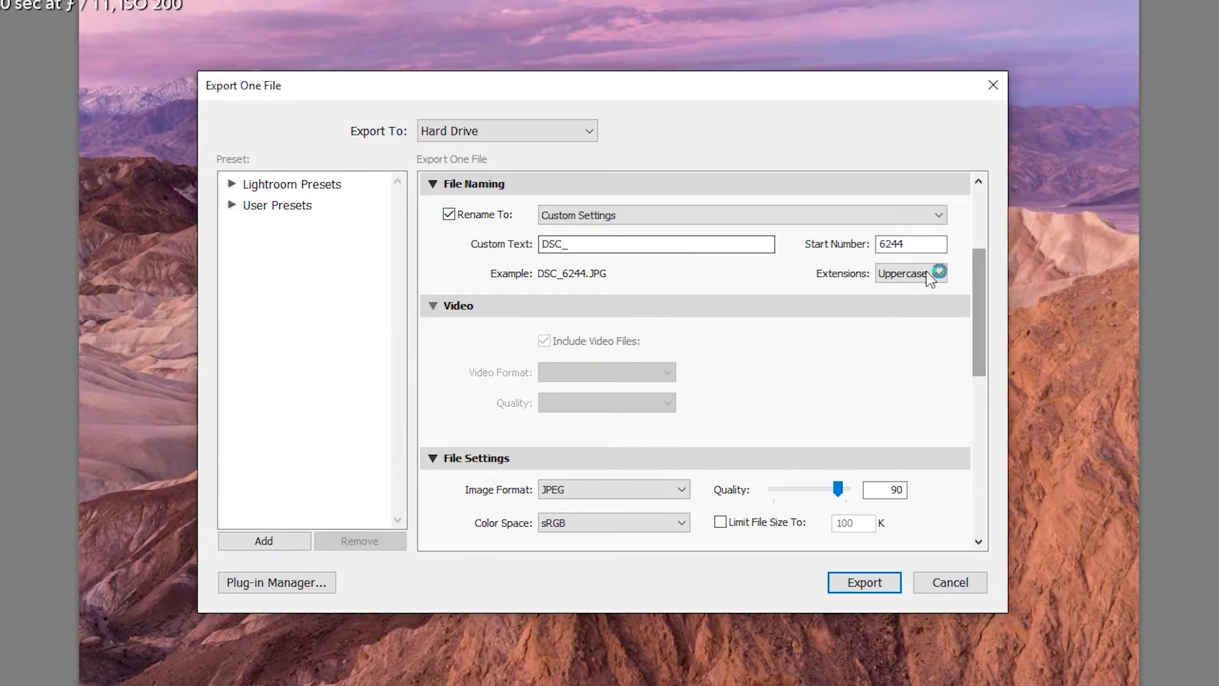
pyautogui.click(628, 215)
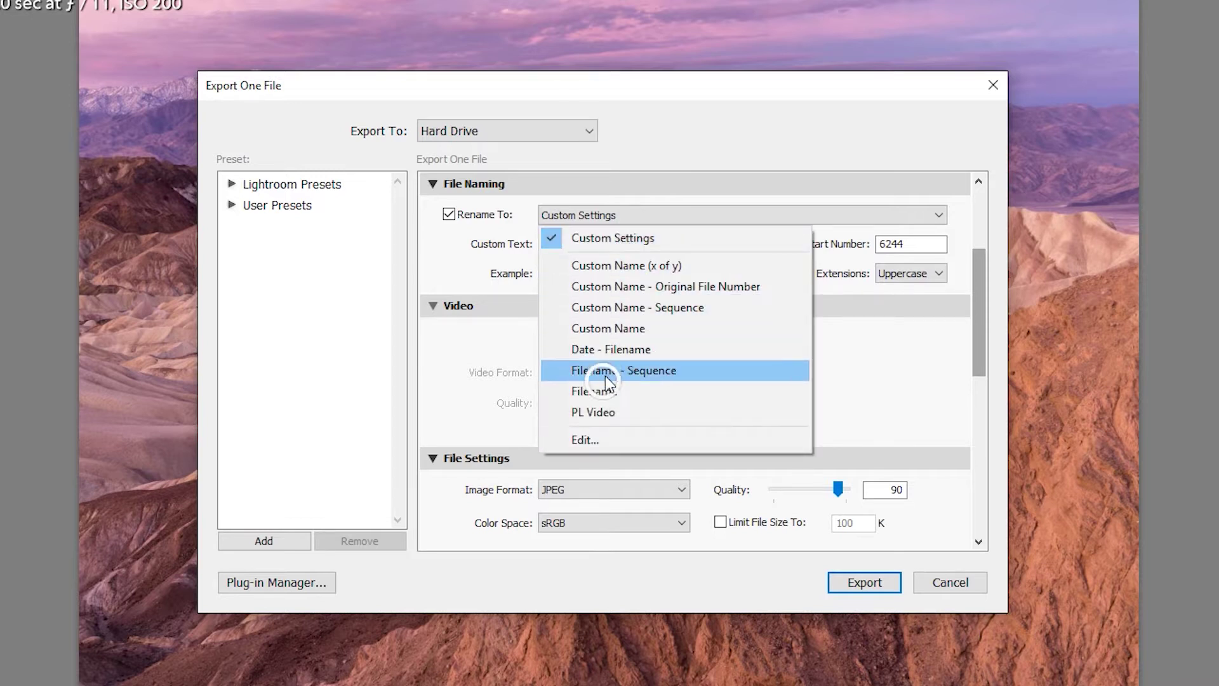
pyautogui.click(611, 411)
pyautogui.doubleClick(591, 243)
pyautogui.write('Death Vallye')
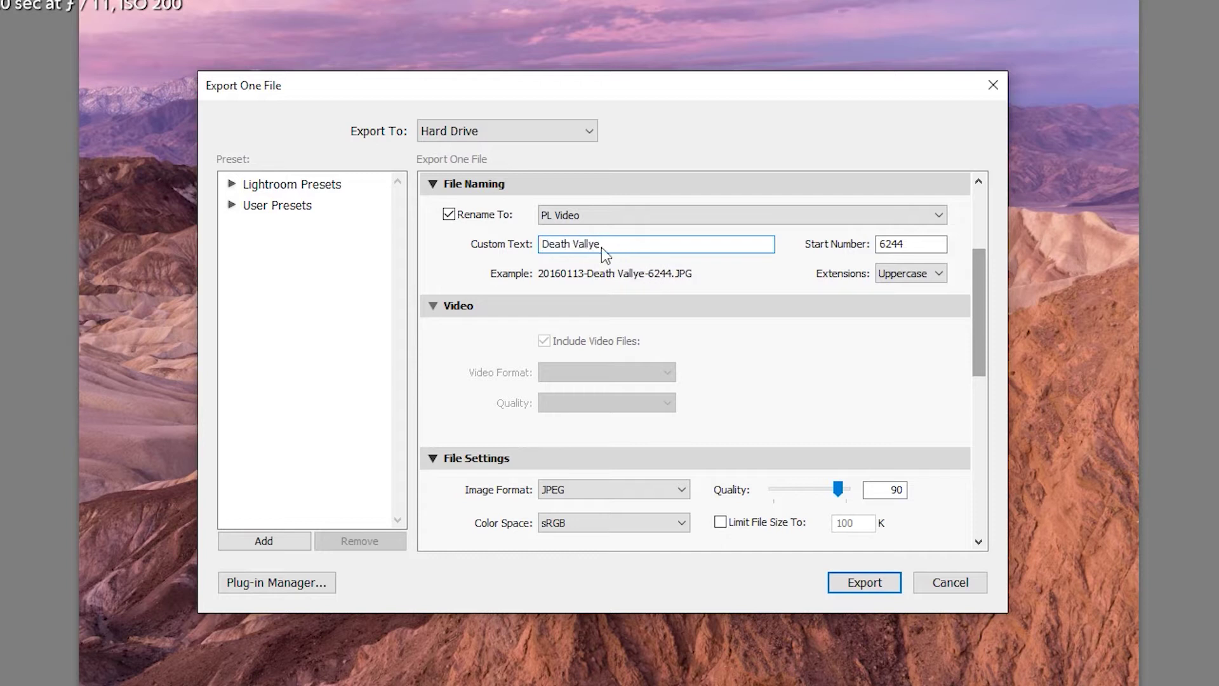
pyautogui.press('BackSpace')
pyautogui.press('BackSpace')
pyautogui.write('ey')
pyautogui.click(449, 214)
# Review the letter case options for the exported file extension.
pyautogui.moveTo(983, 286)
pyautogui.mouseDown()
pyautogui.moveTo(976, 308)
pyautogui.moveTo(976, 287)
pyautogui.mouseUp()
pyautogui.click(908, 273)
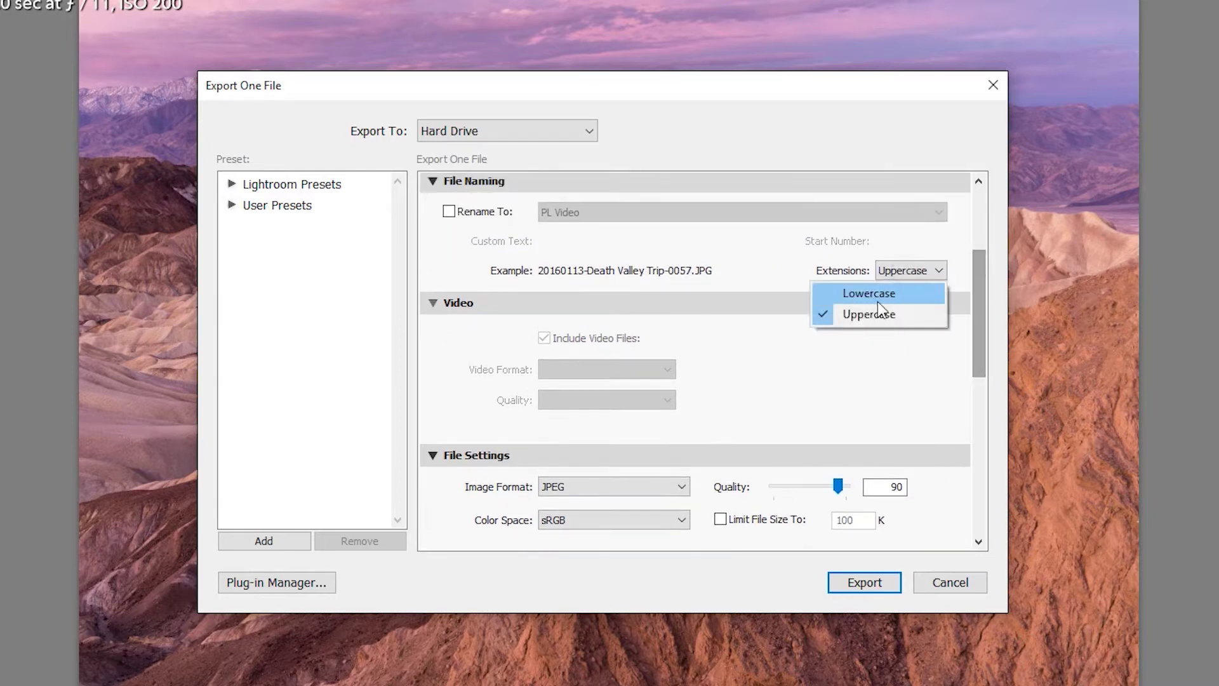
pyautogui.click(979, 287)
# Collapse the Video section of the export settings.
pyautogui.moveTo(981, 284); pyautogui.dragTo(978, 320)
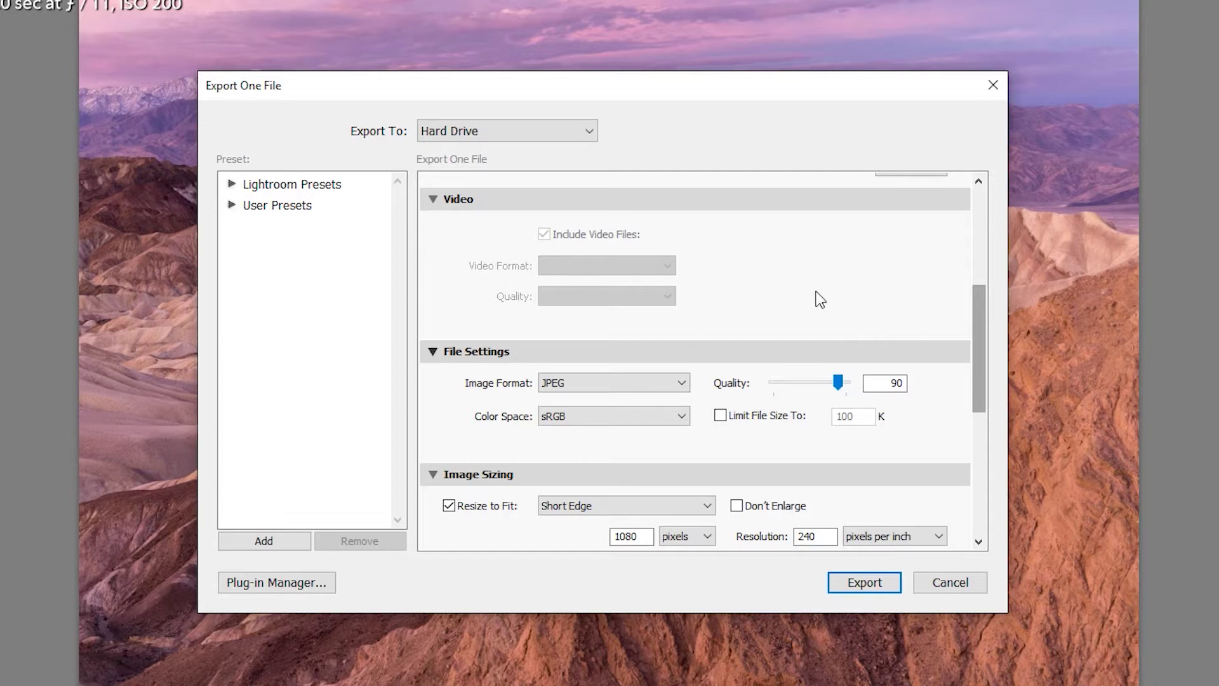
pyautogui.click(436, 200)
pyautogui.moveTo(981, 333); pyautogui.dragTo(979, 335)
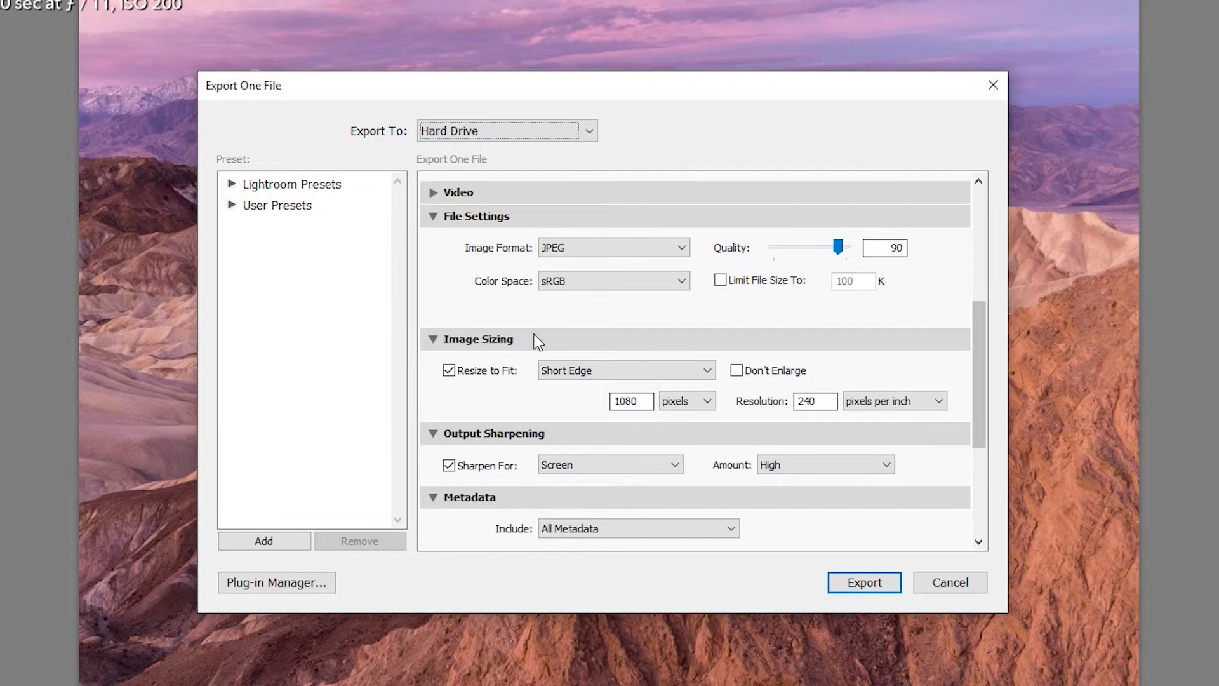
# Switch the image format to TIFF to examine its color space and bit depth options, and return to JPEG.
pyautogui.click(569, 253)
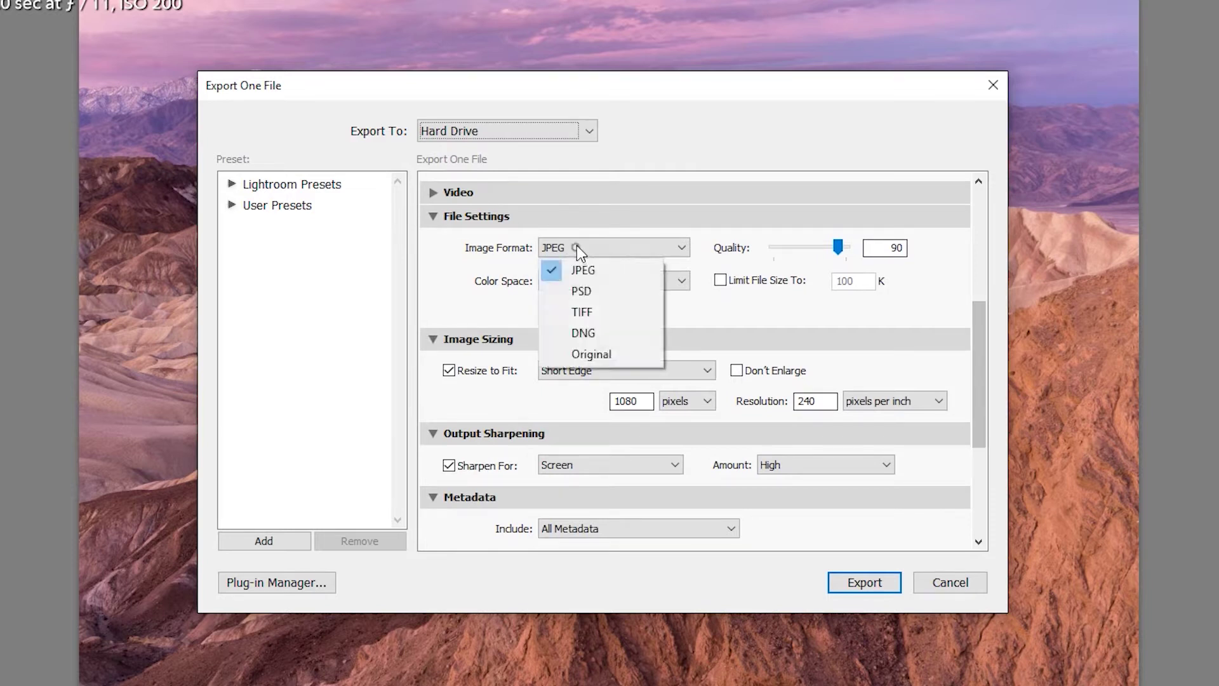
pyautogui.click(595, 310)
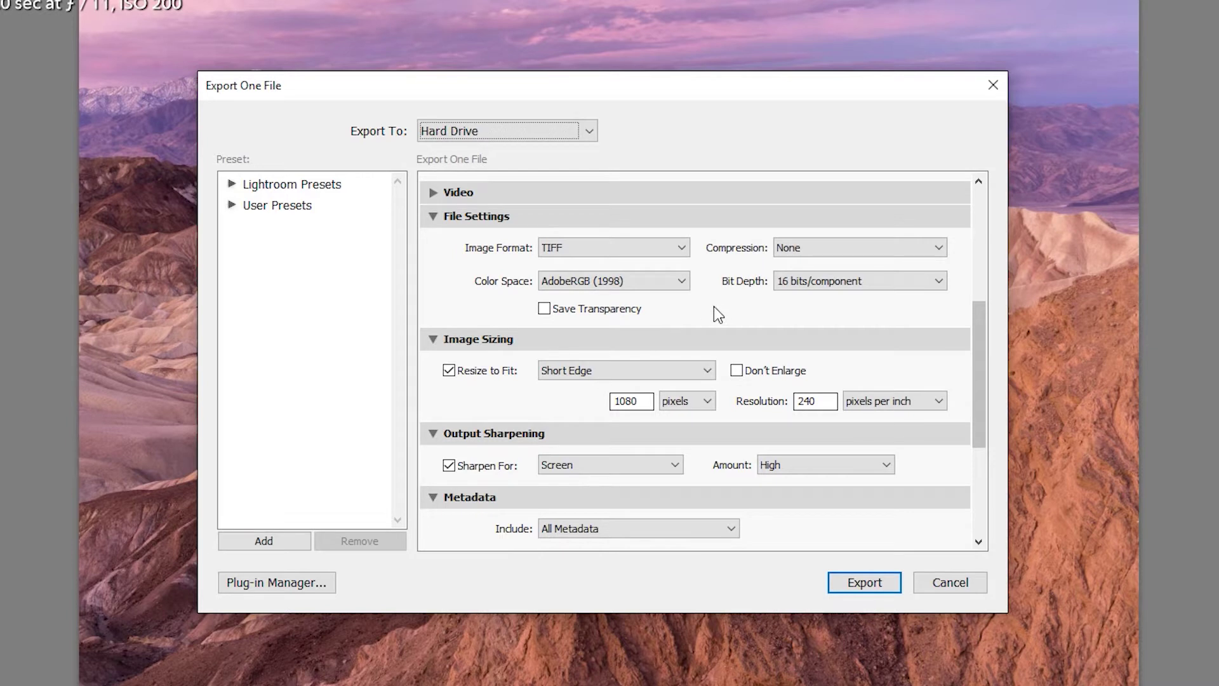
pyautogui.click(616, 284)
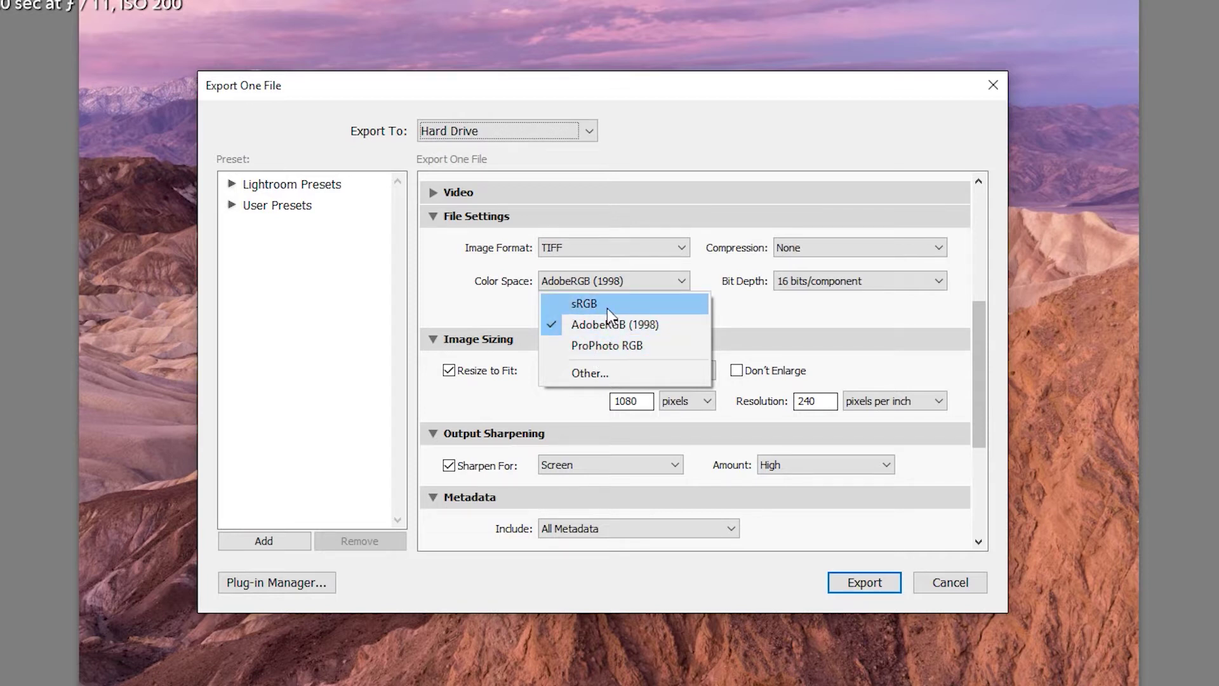
pyautogui.click(757, 310)
pyautogui.click(811, 287)
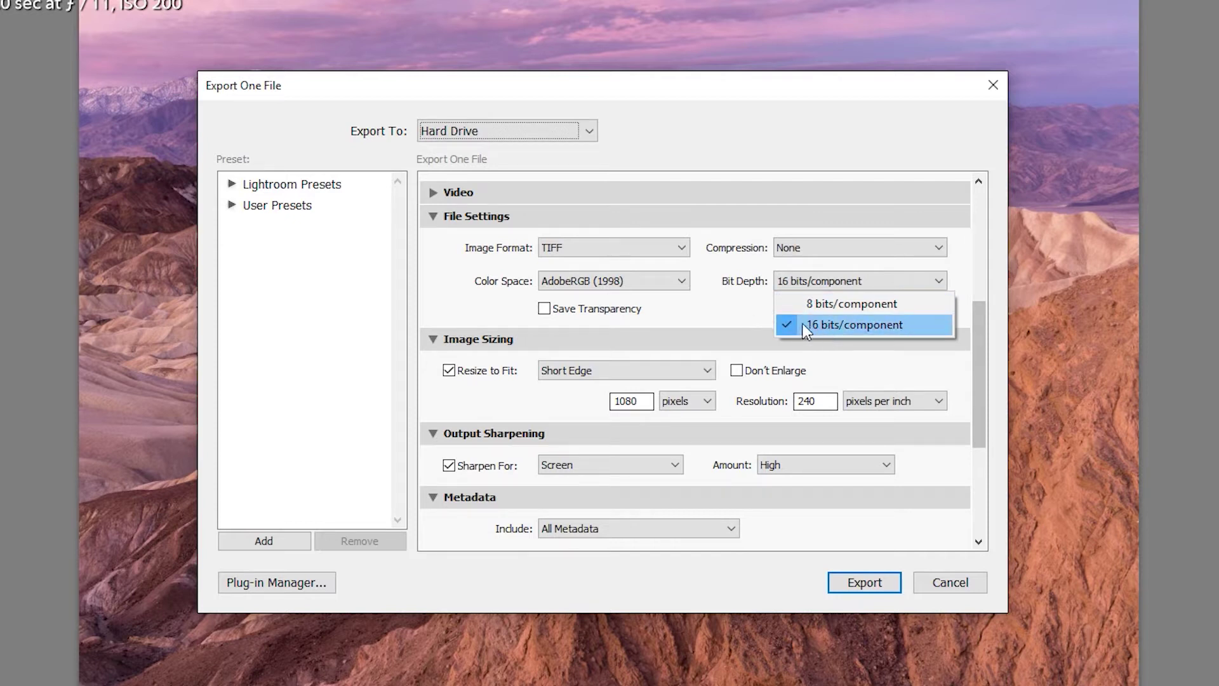
pyautogui.click(742, 302)
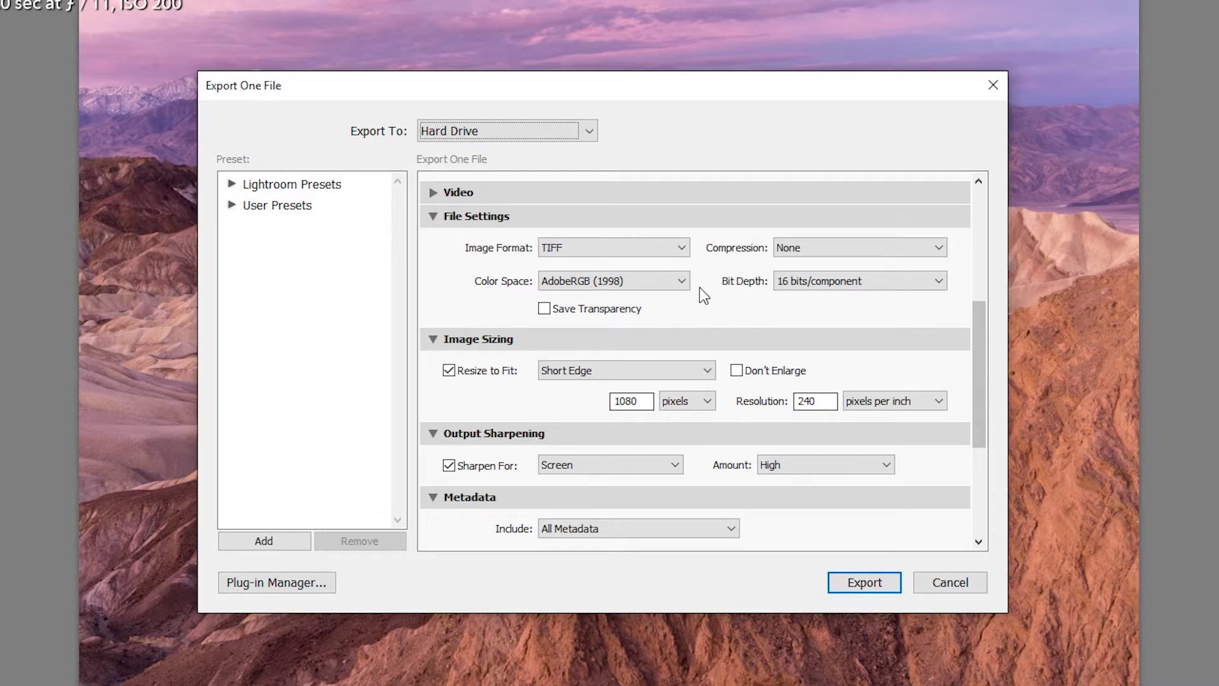
pyautogui.click(635, 247)
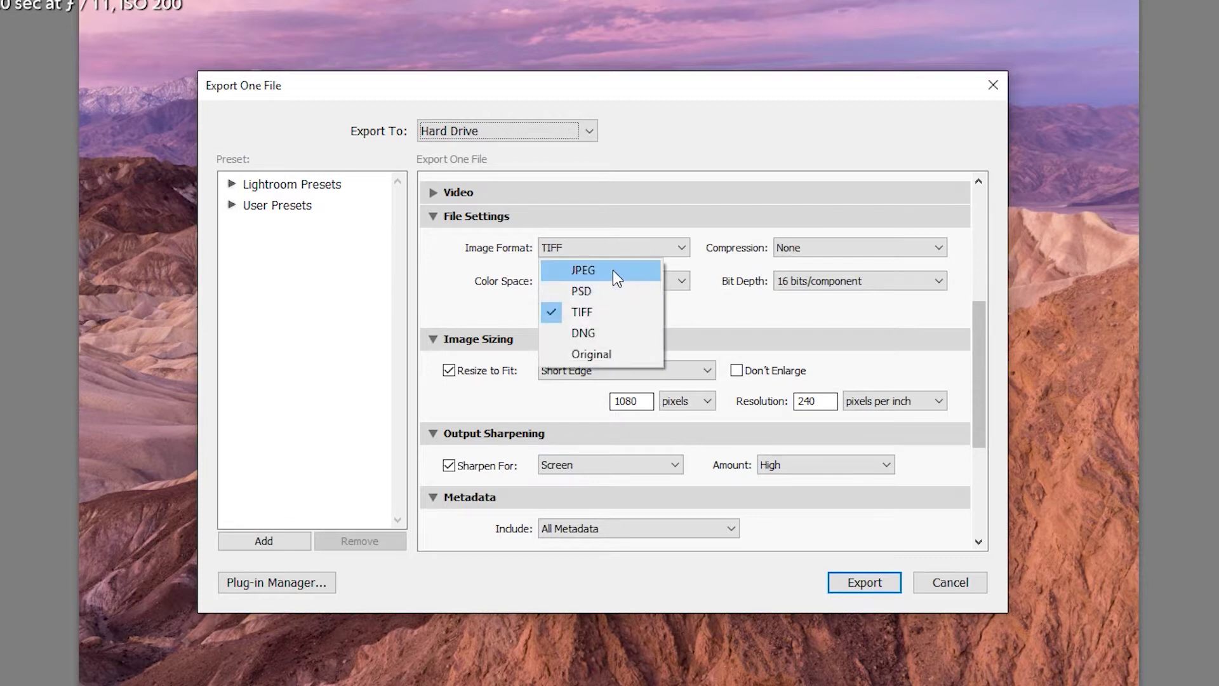
pyautogui.click(612, 269)
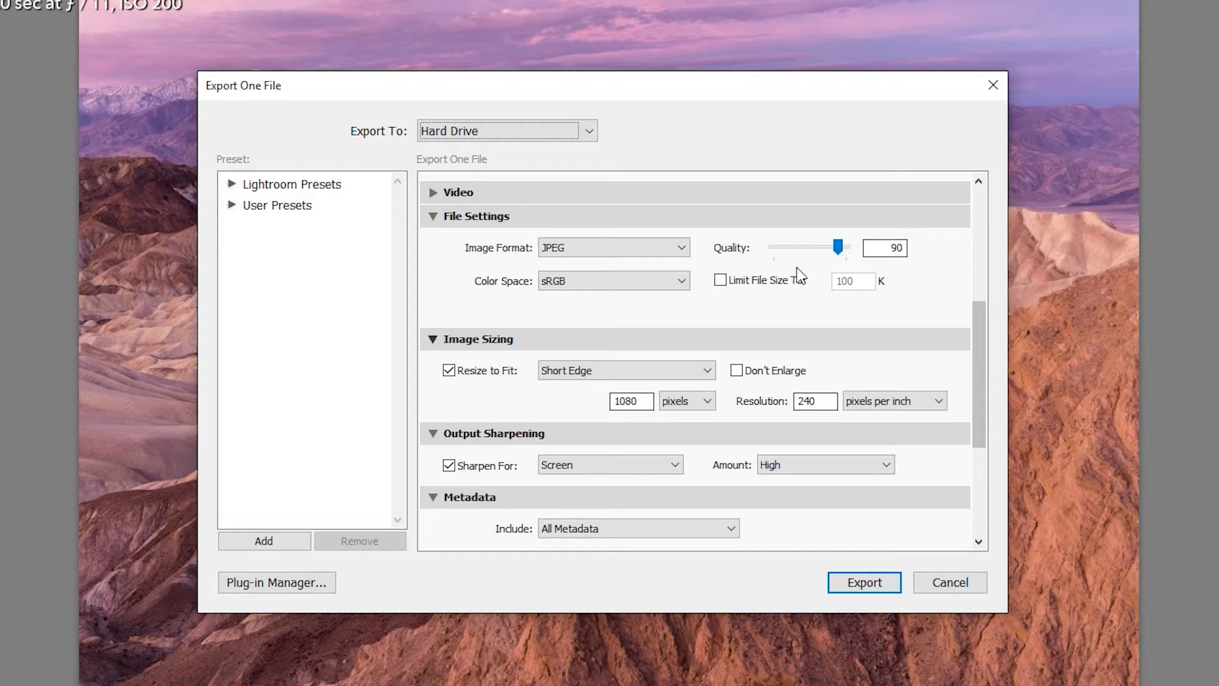
# Try the extremes of the JPEG quality setting, first 100 and then 0.
pyautogui.click(898, 249)
pyautogui.moveTo(840, 248)
pyautogui.mouseDown()
pyautogui.moveTo(851, 249)
pyautogui.moveTo(766, 249)
pyautogui.moveTo(846, 249)
pyautogui.mouseUp()
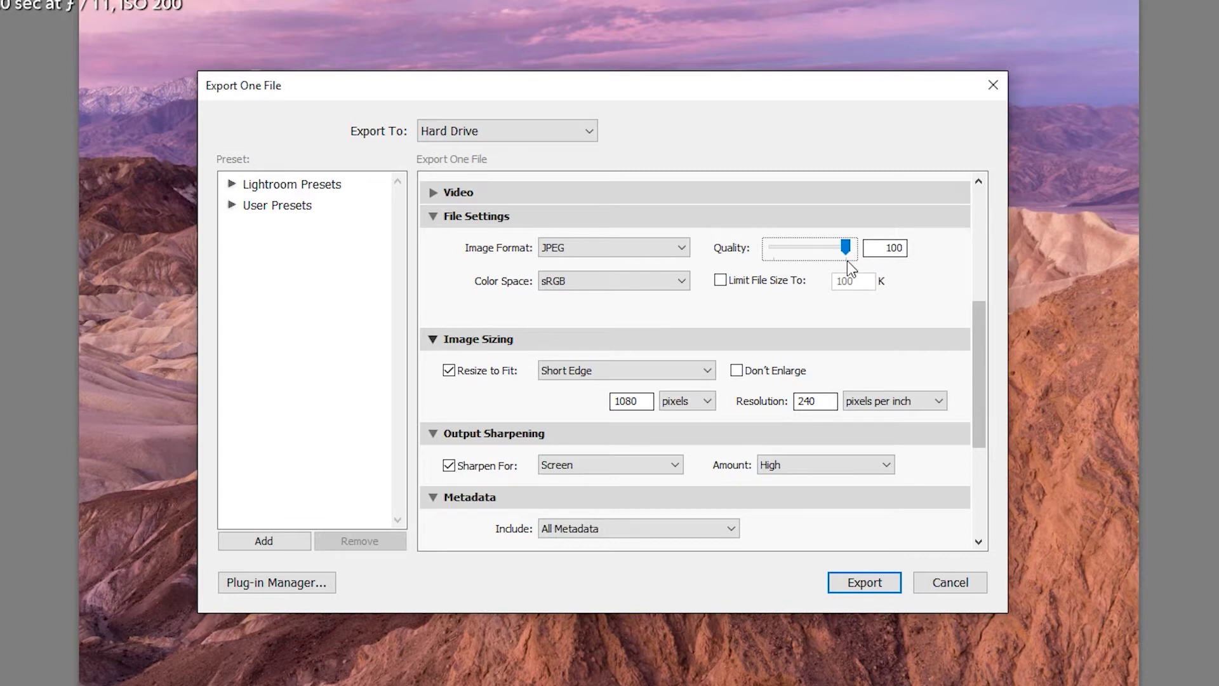
pyautogui.moveTo(845, 247); pyautogui.dragTo(746, 248)
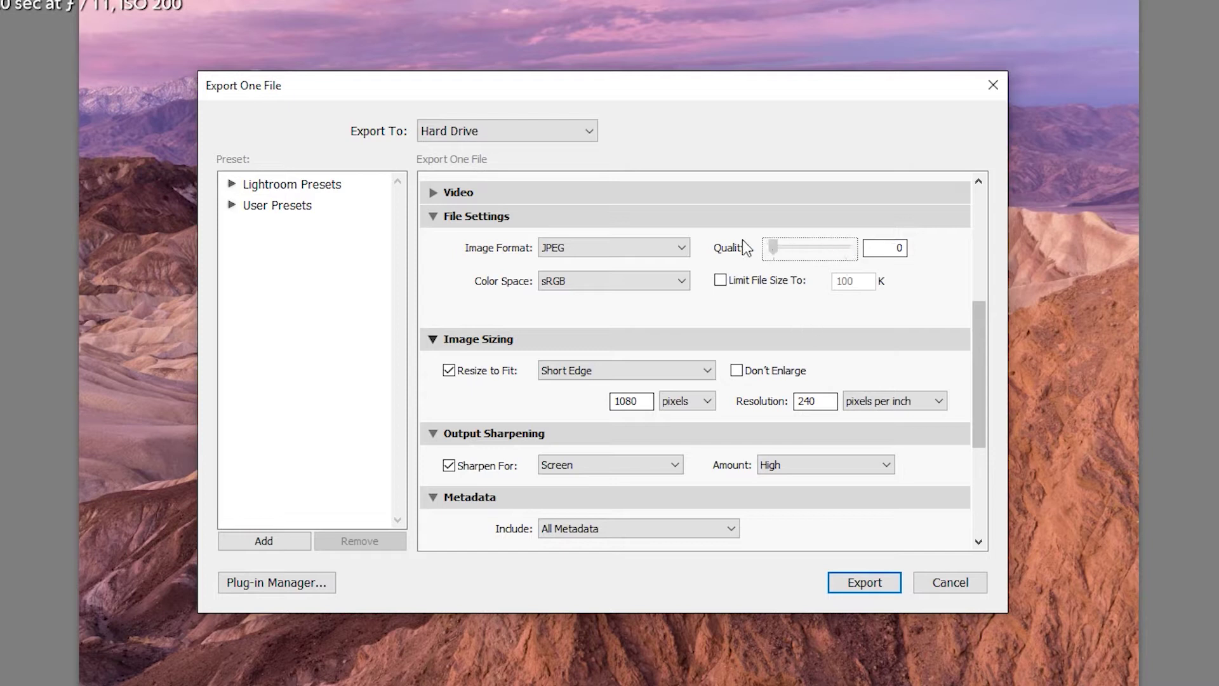
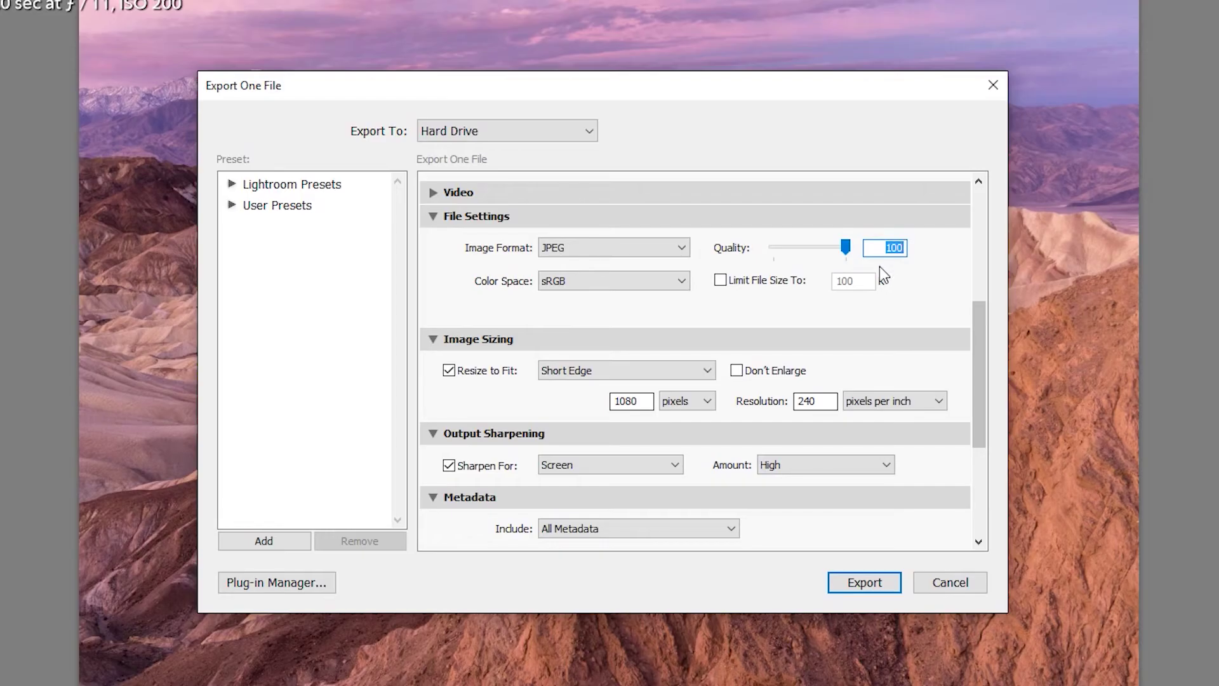
# Set the JPEG quality to 80 and look up its equivalent in the Photoshop JPEG compression table in the browser.
pyautogui.write('80')
pyautogui.hotkey('alt', 'Tab')
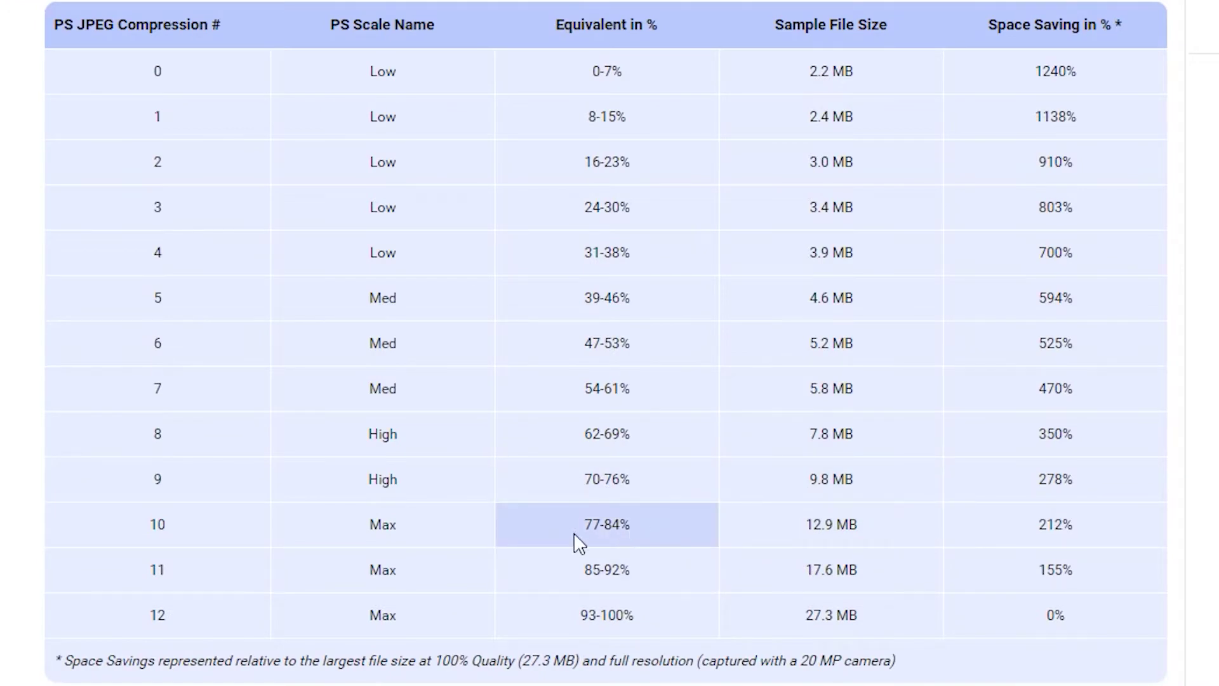
pyautogui.moveTo(578, 529); pyautogui.dragTo(661, 533)
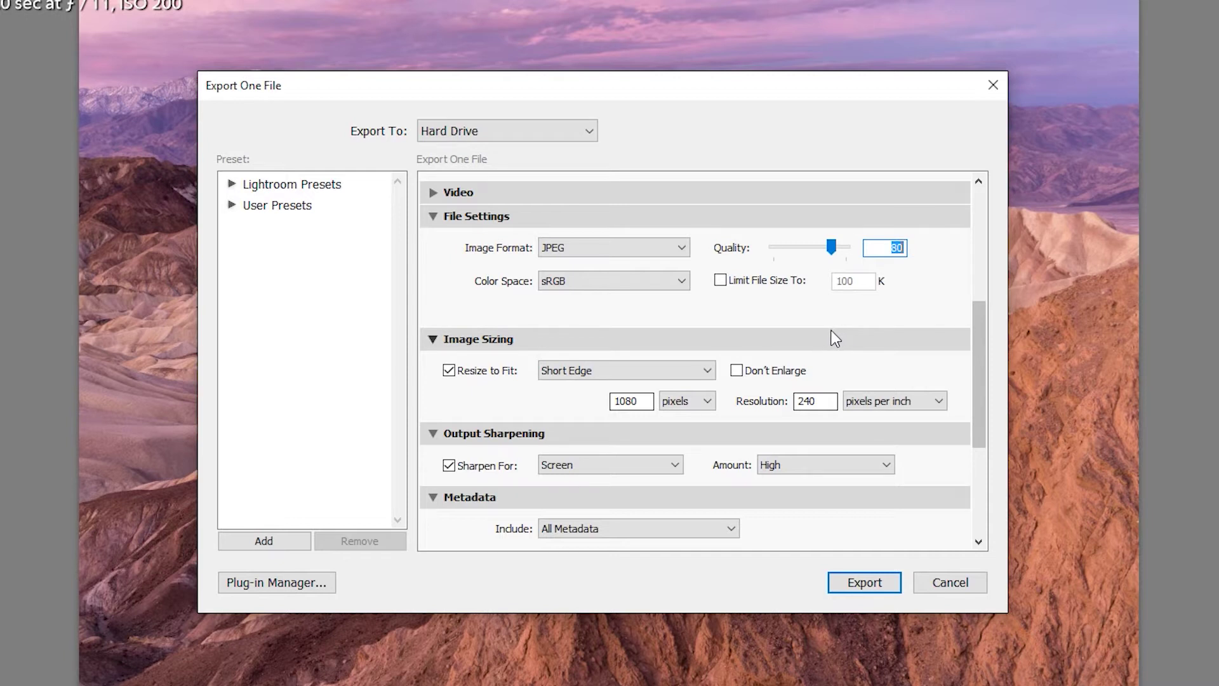
pyautogui.write('100')
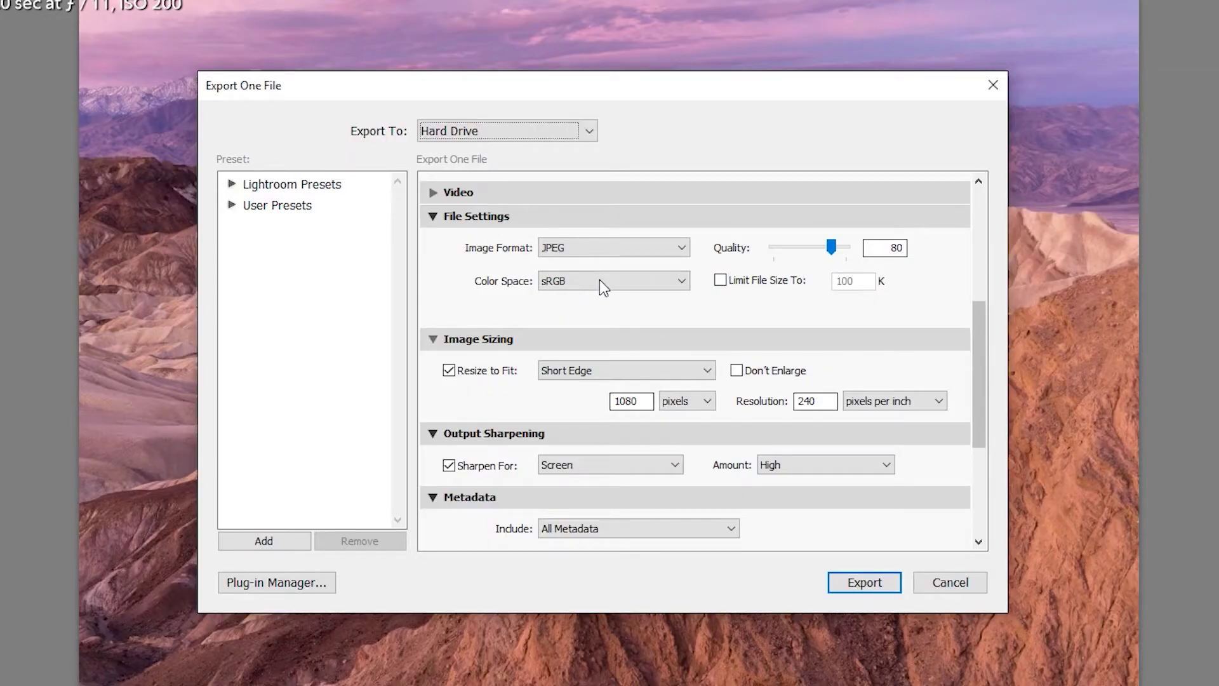
# Review the color space options for the JPEG export.
pyautogui.click(598, 280)
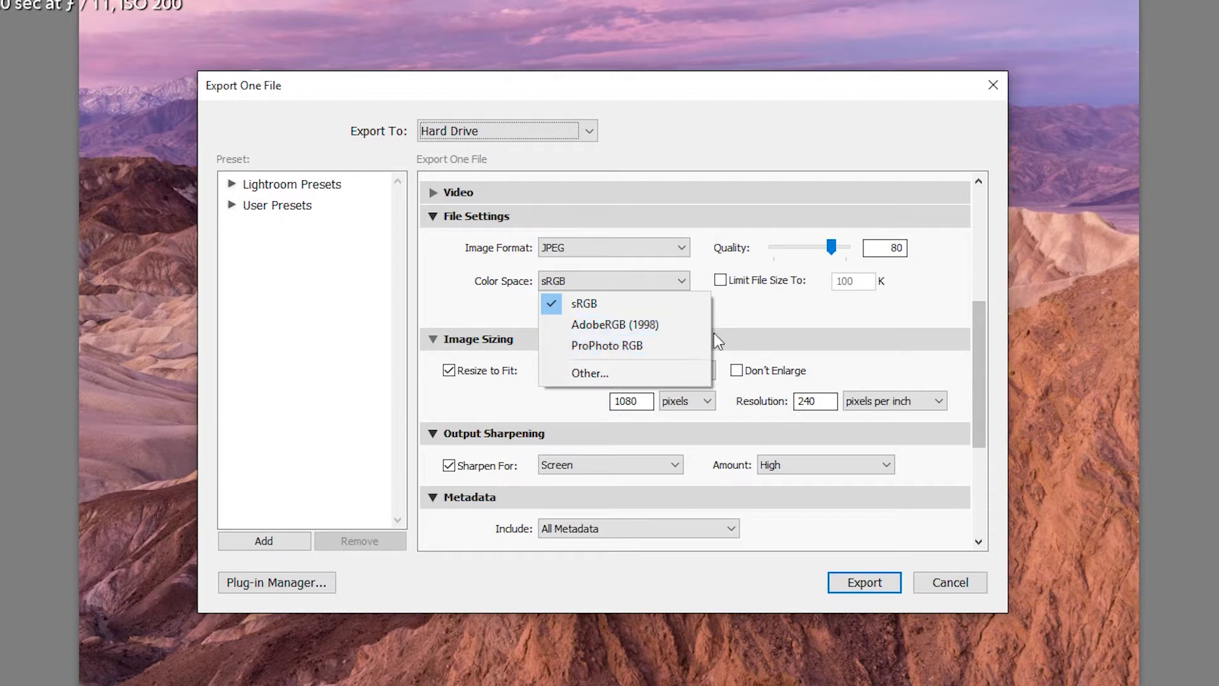
pyautogui.click(665, 308)
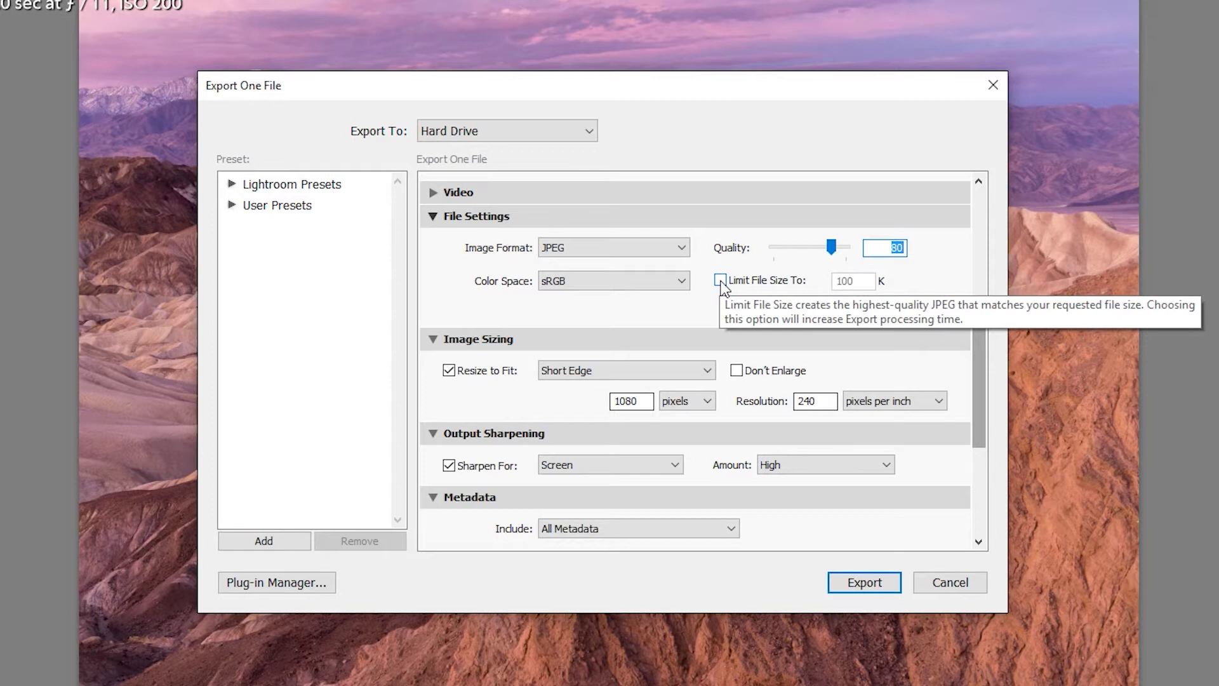
# Try limiting the exported JPEG's file size to 2000 K.
pyautogui.click(721, 280)
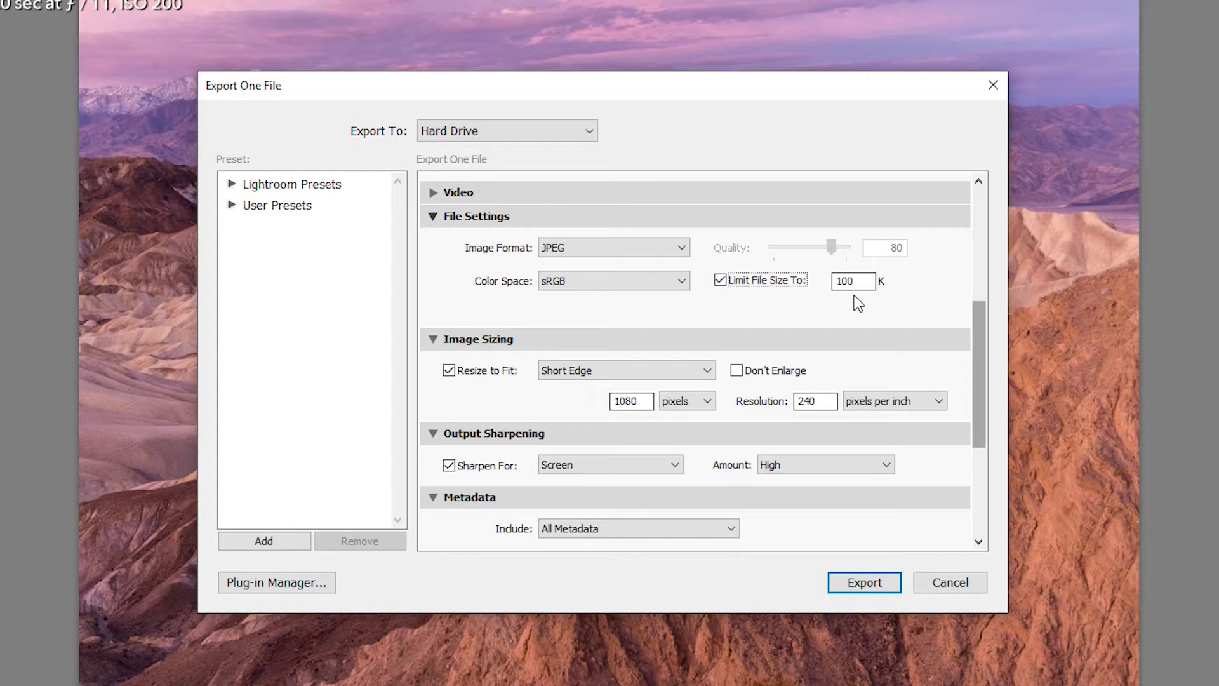
pyautogui.click(871, 284)
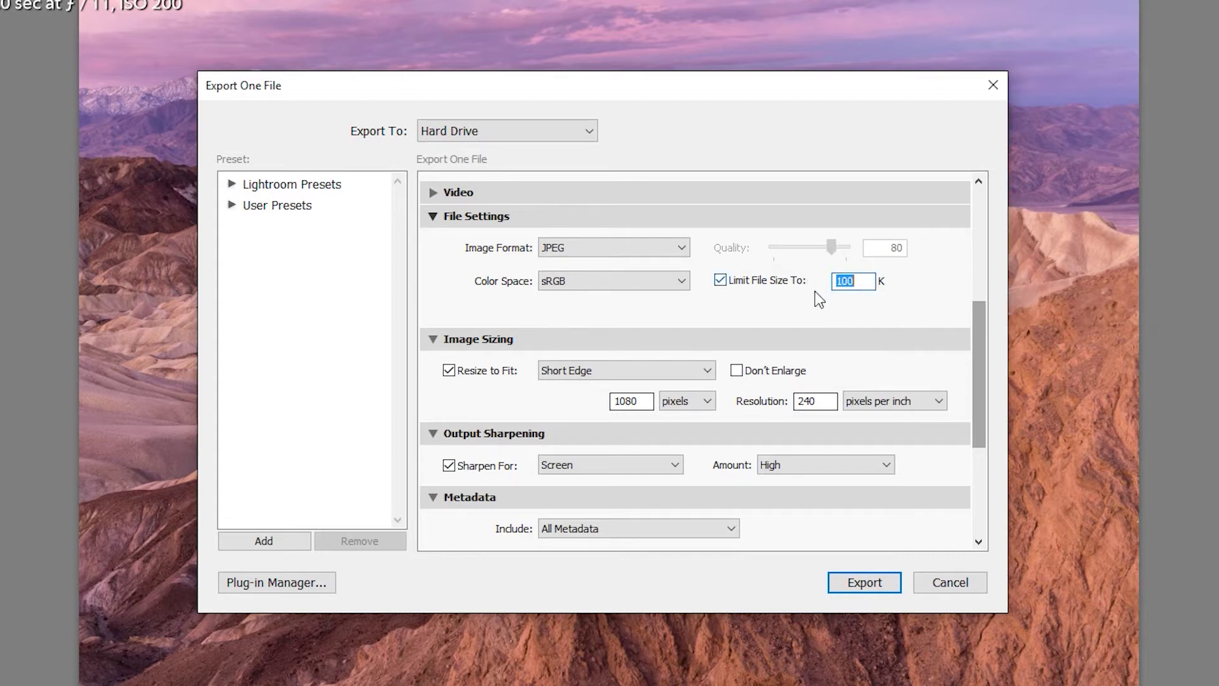
pyautogui.write('2000')
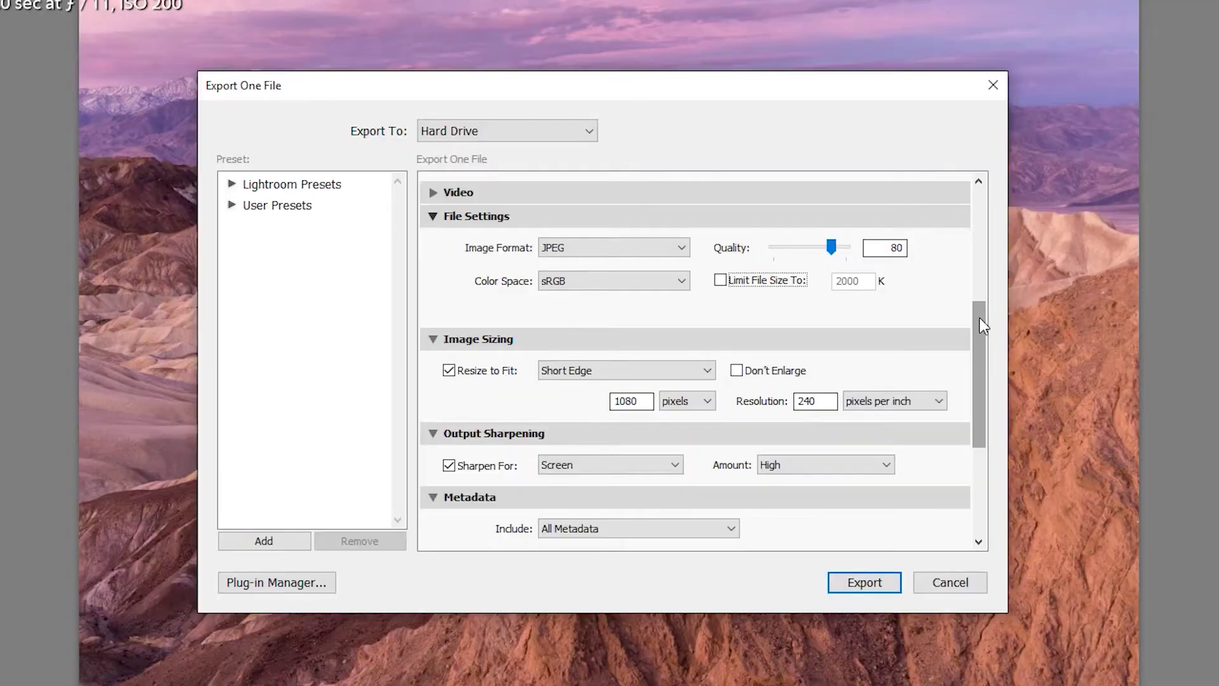
# Resize the exported image to fit a long edge of 2048 pixels.
pyautogui.moveTo(980, 317); pyautogui.dragTo(970, 381)
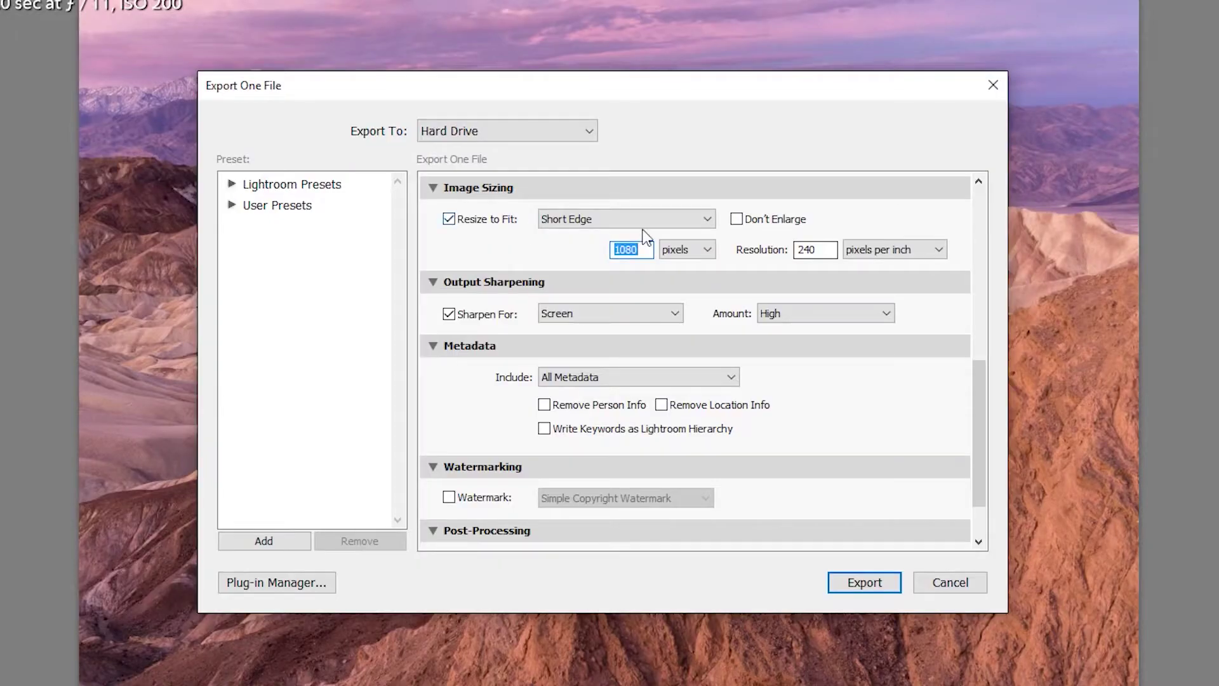
pyautogui.click(448, 221)
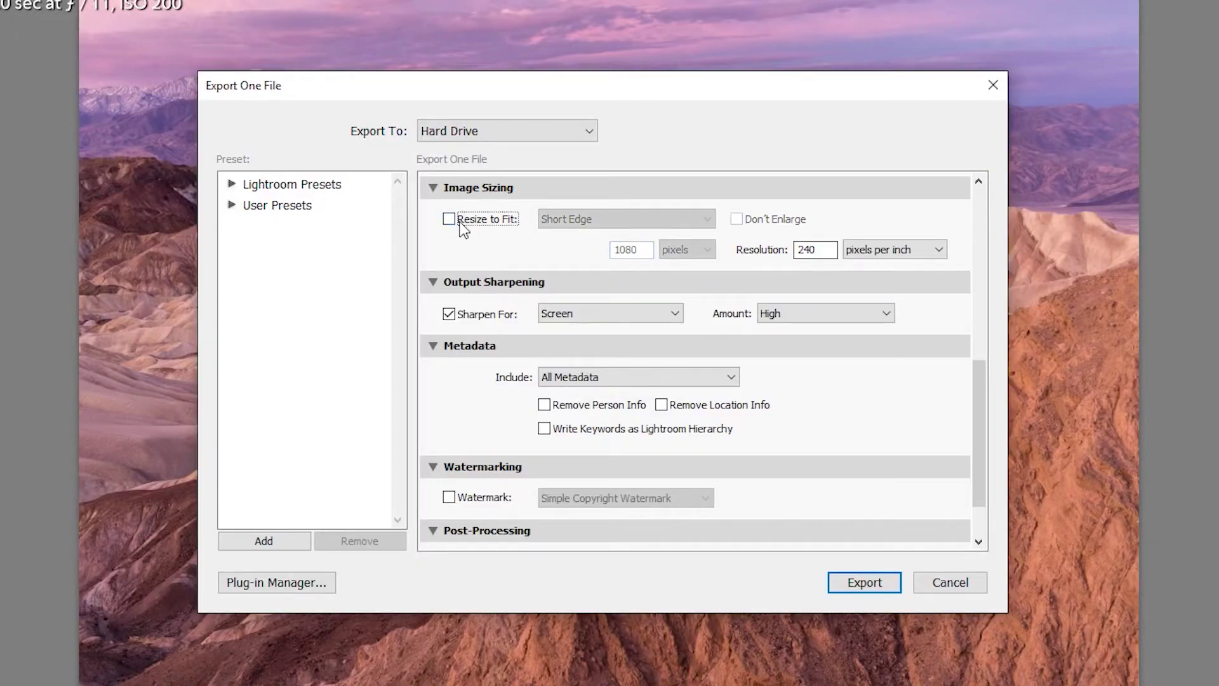
pyautogui.click(492, 219)
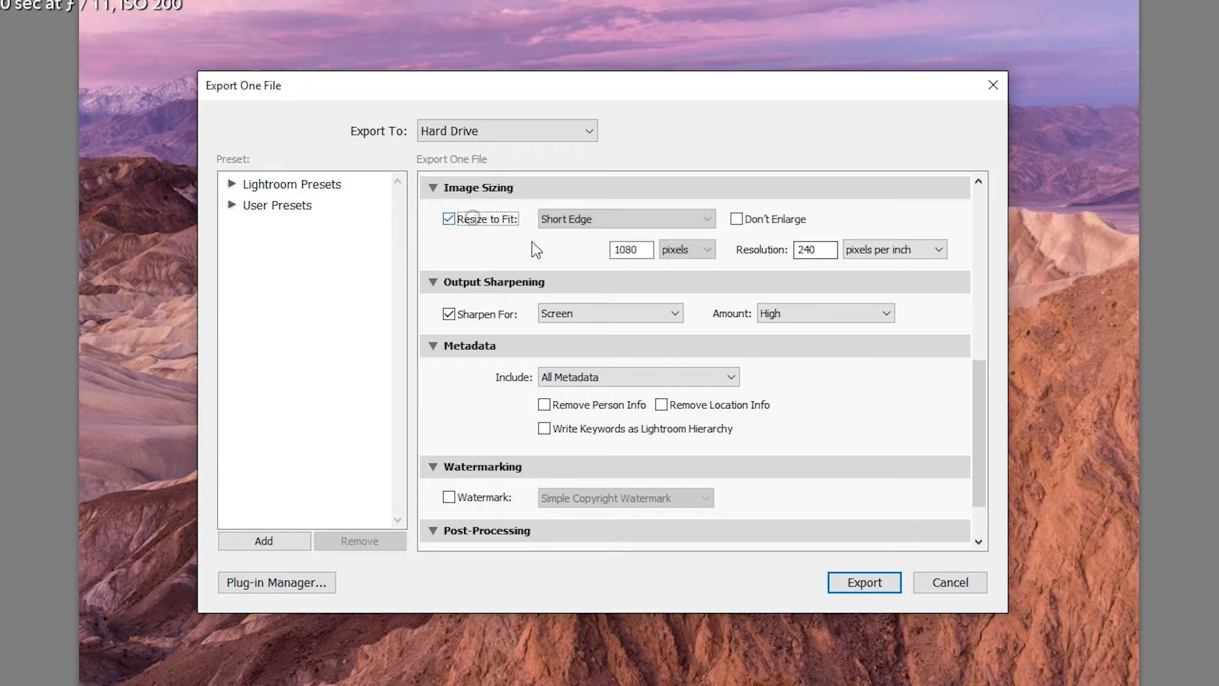
pyautogui.click(582, 221)
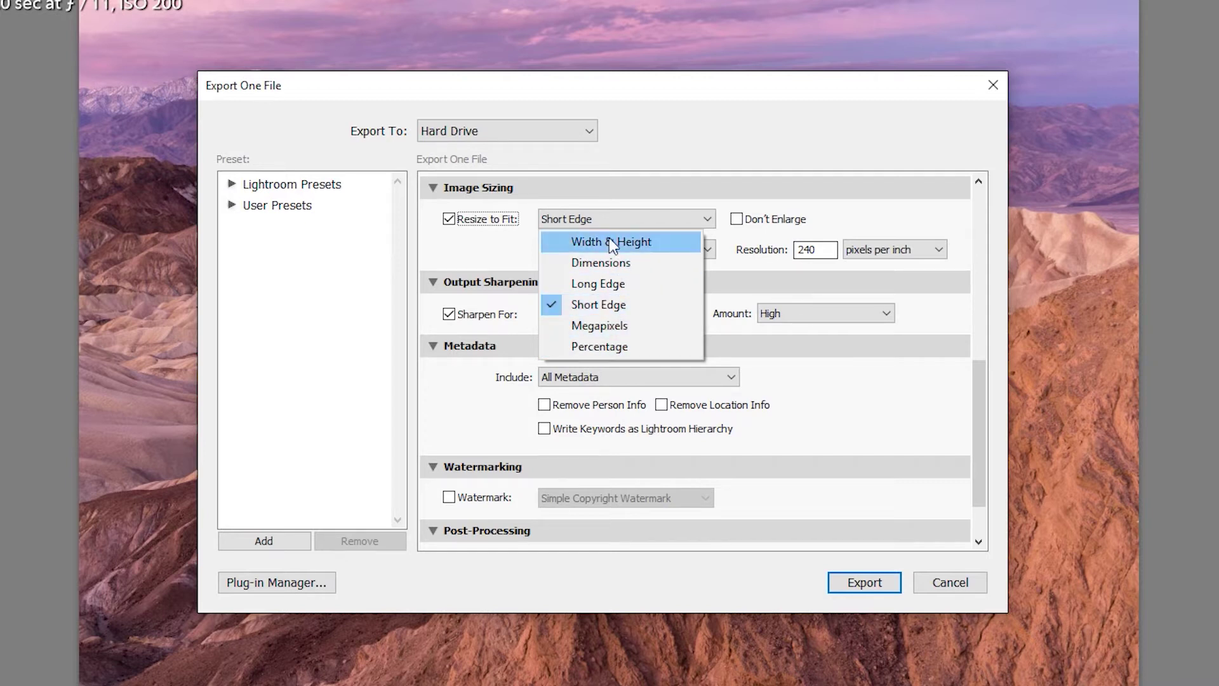
pyautogui.click(598, 285)
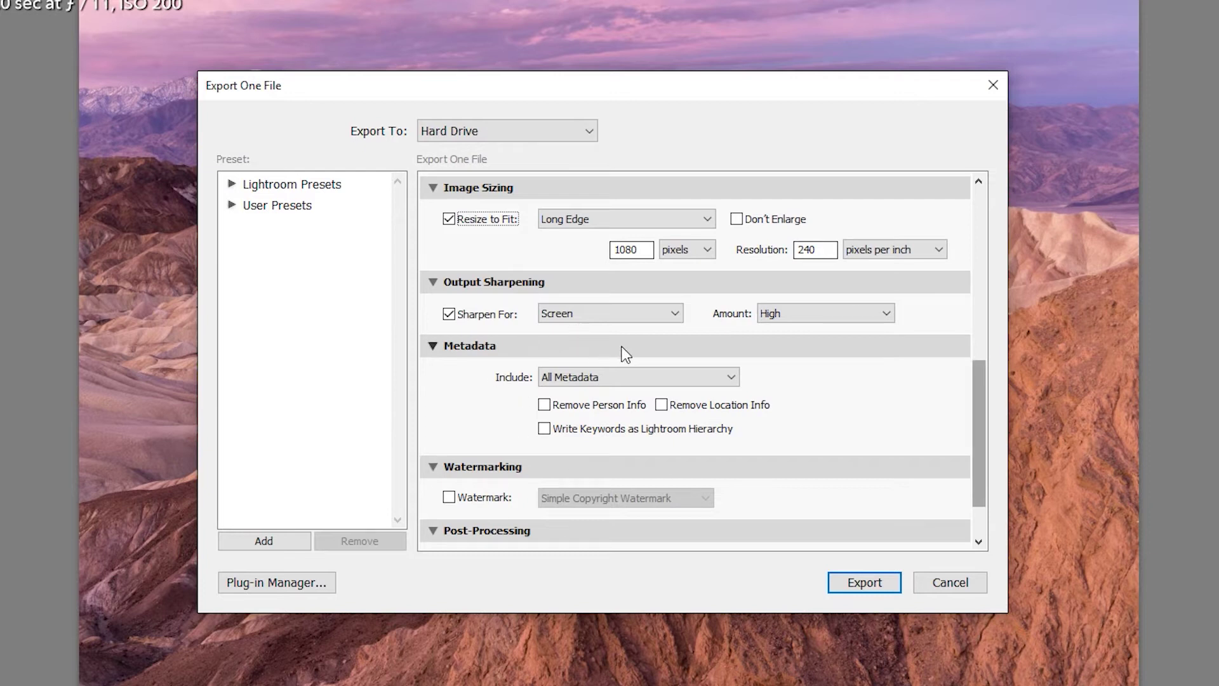
pyautogui.click(642, 253)
pyautogui.write('2048')
# Try resizing by Width & Height with a width of 2048 pixels, and return to Long Edge.
pyautogui.click(604, 218)
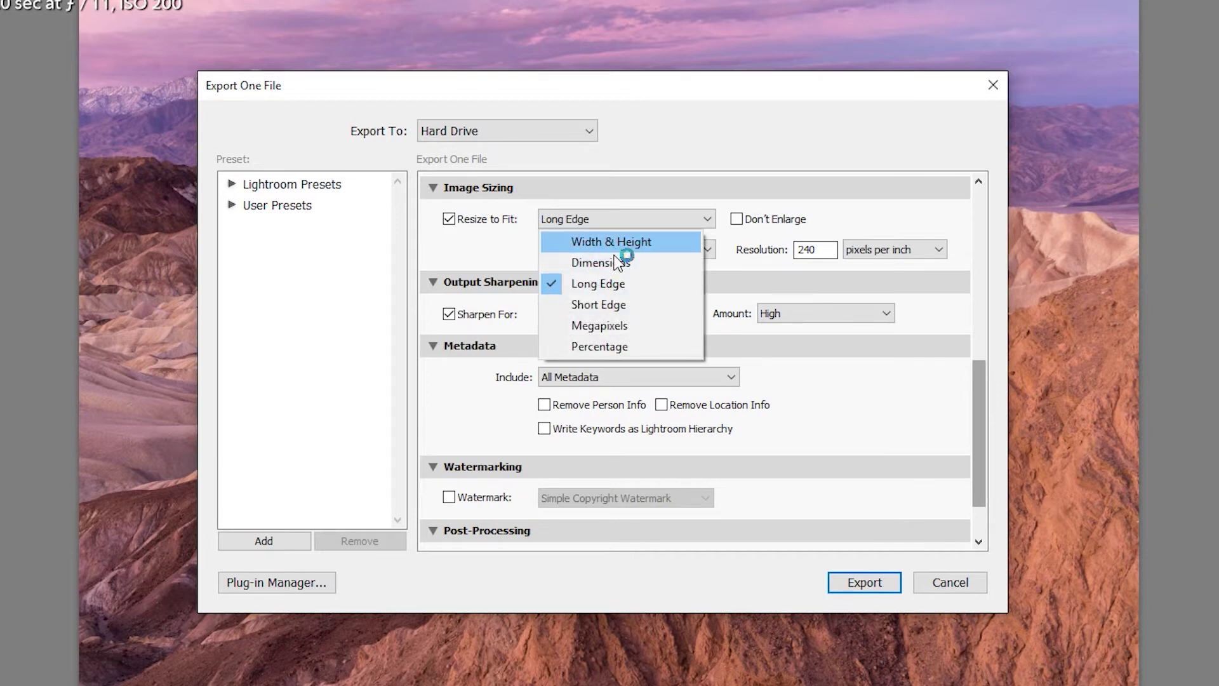
pyautogui.click(604, 244)
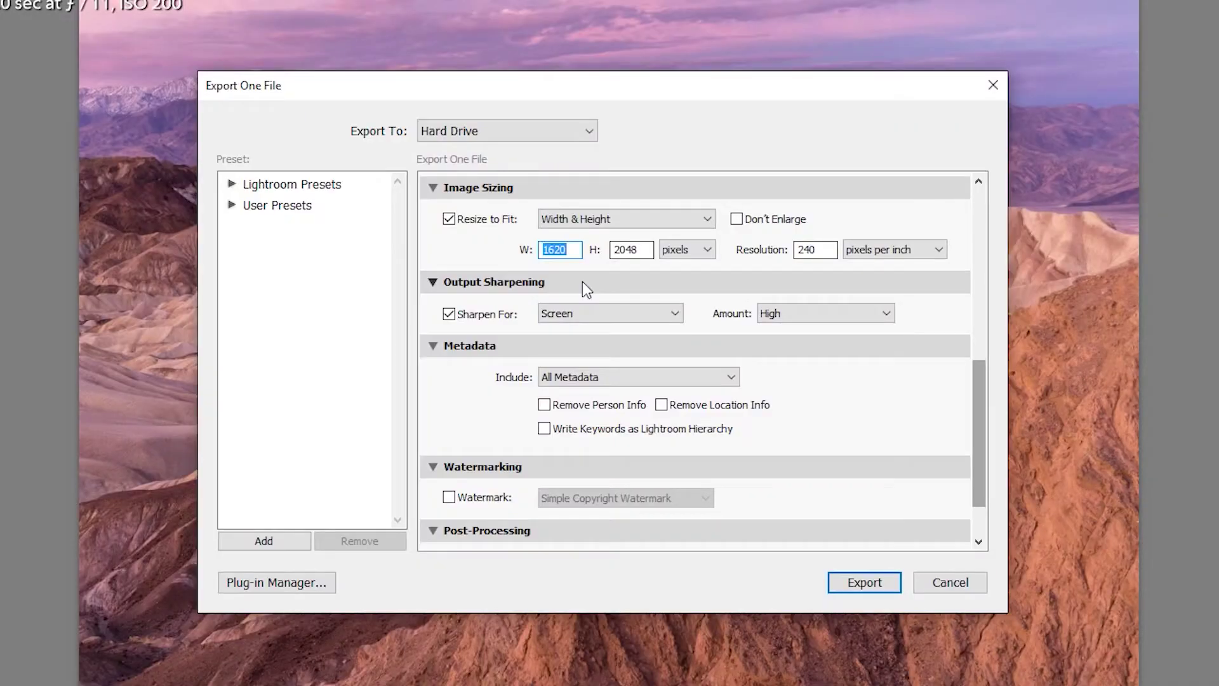
pyautogui.write('1')
pyautogui.press('Tab')
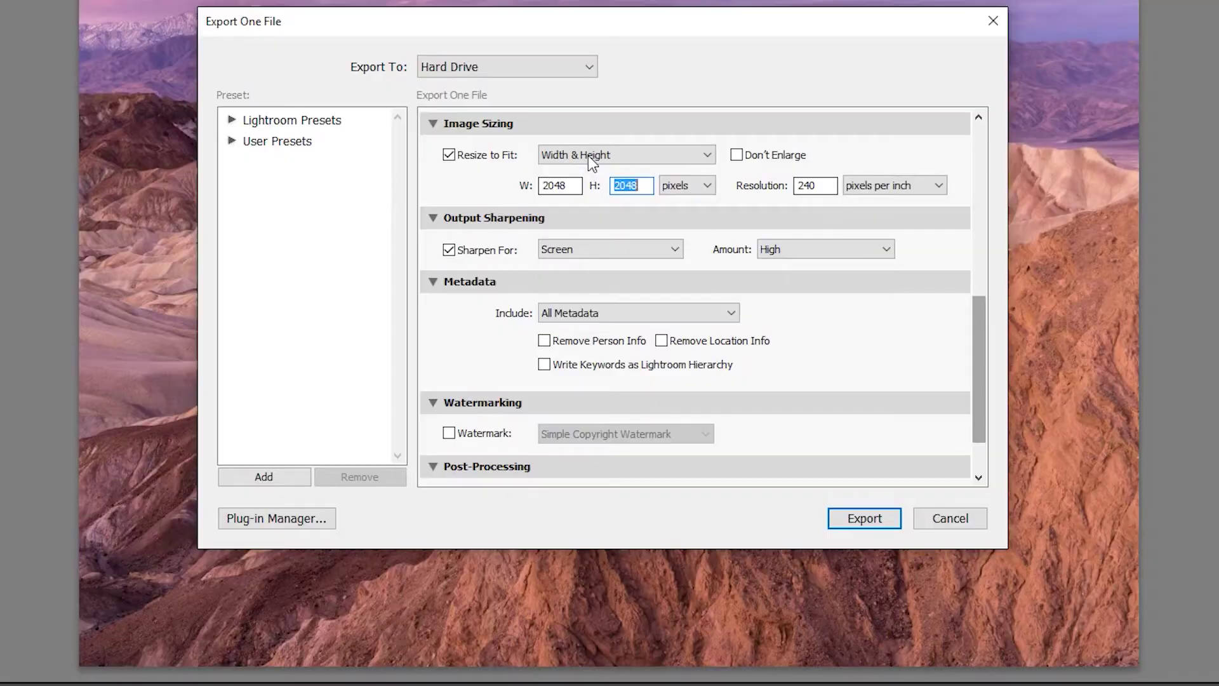
pyautogui.click(588, 155)
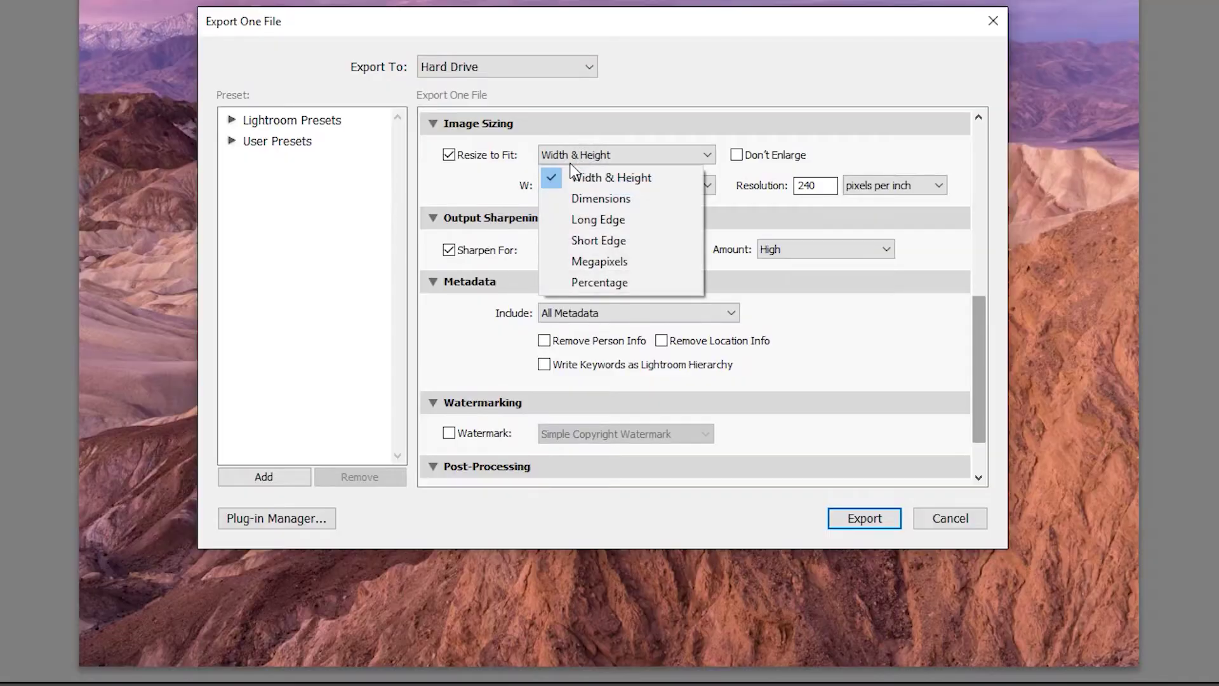
pyautogui.click(597, 220)
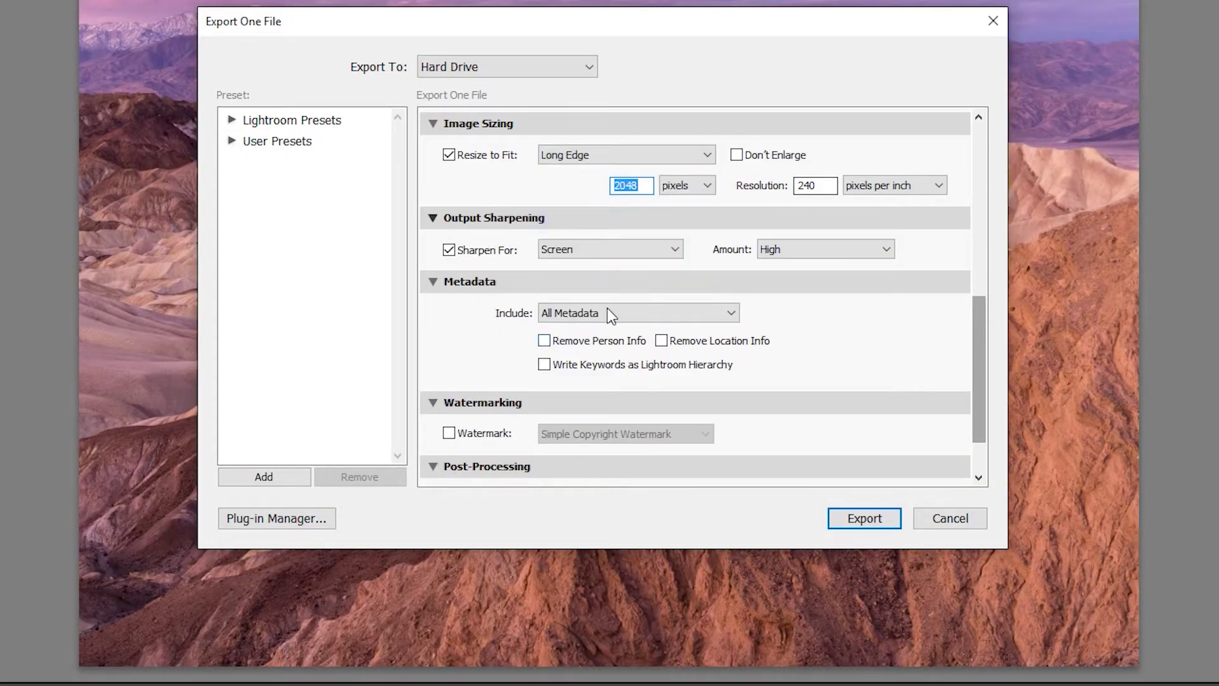
pyautogui.click(650, 200)
# Try the Don't Enlarge option and a different resolution for the exported image.
pyautogui.click(736, 154)
pyautogui.click(754, 158)
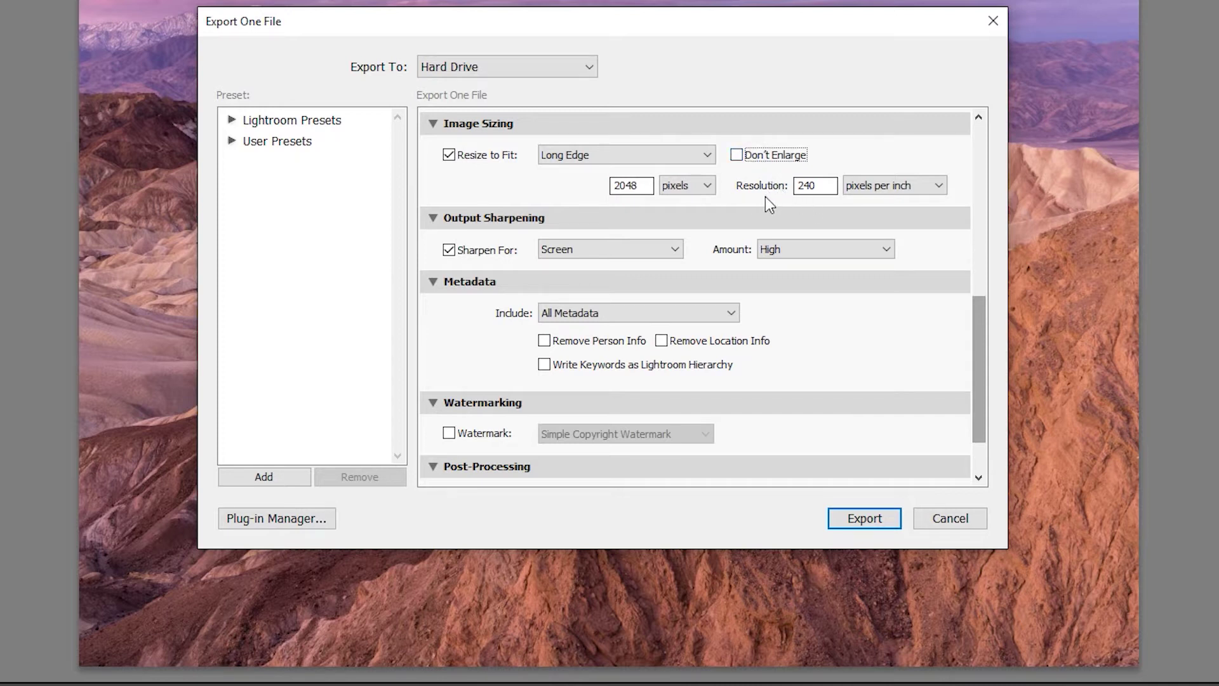
pyautogui.click(825, 187)
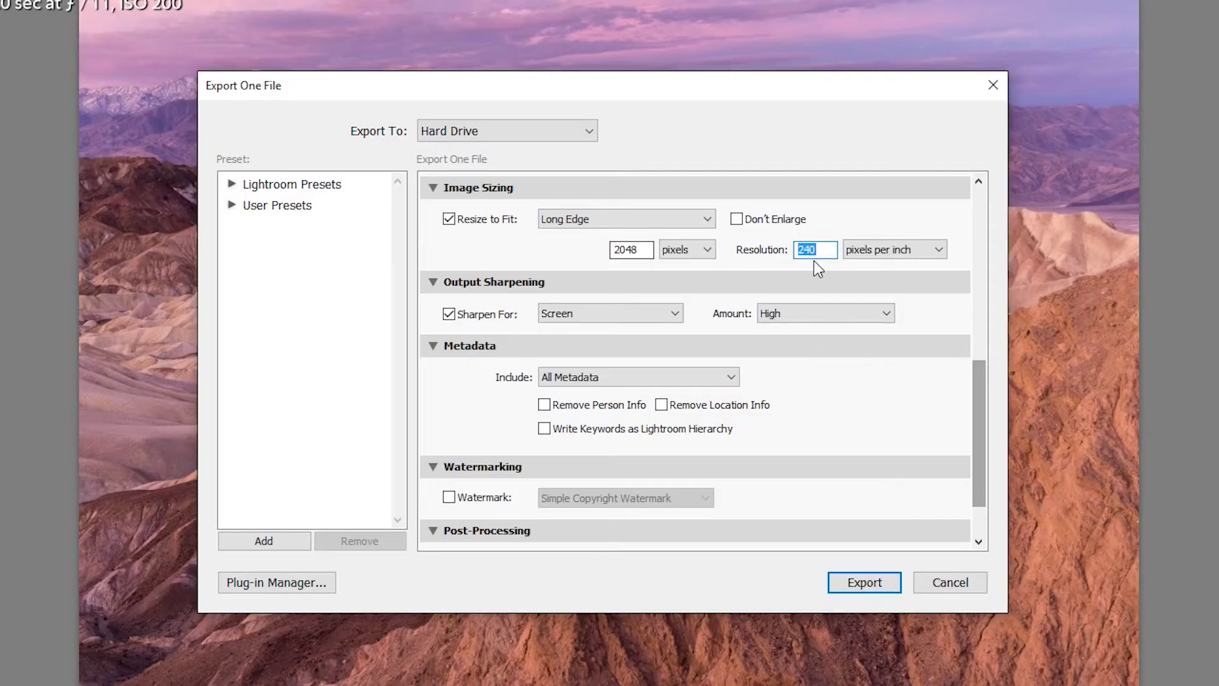
pyautogui.click(901, 231)
pyautogui.write('00')
# Leave the export dialog and examine the photo at 1:1 in the Develop module alongside its Detail sharpening settings.
pyautogui.click(940, 581)
pyautogui.press('Escape')
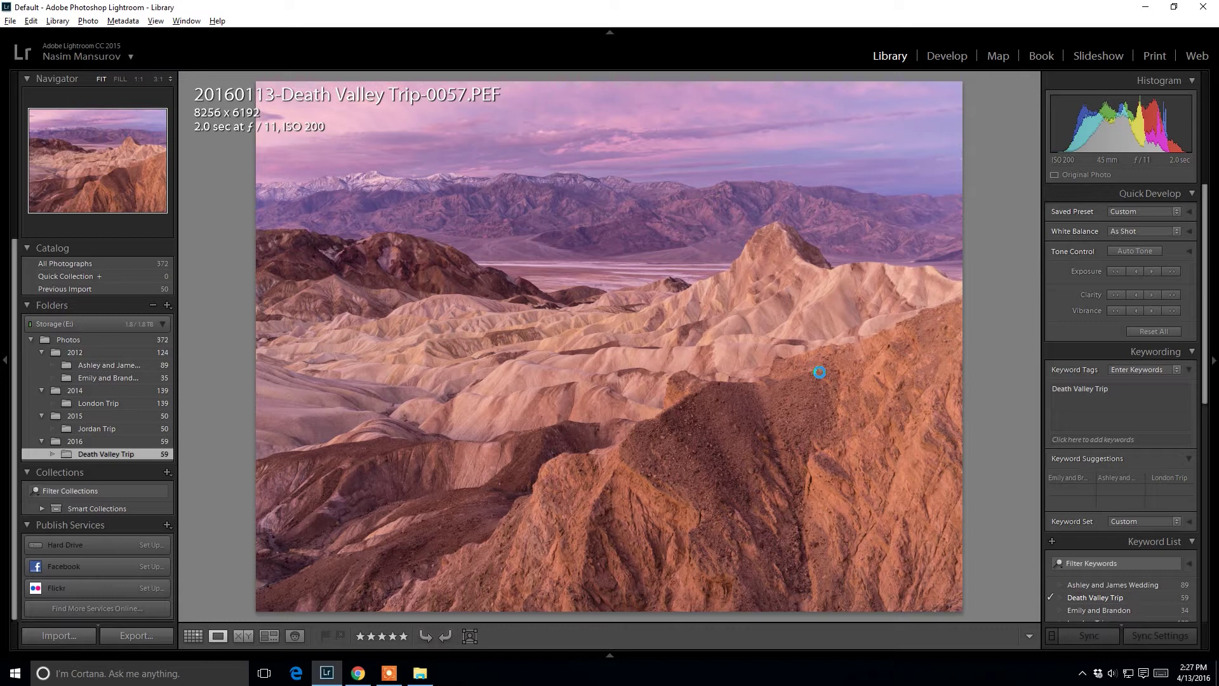
pyautogui.press('d')
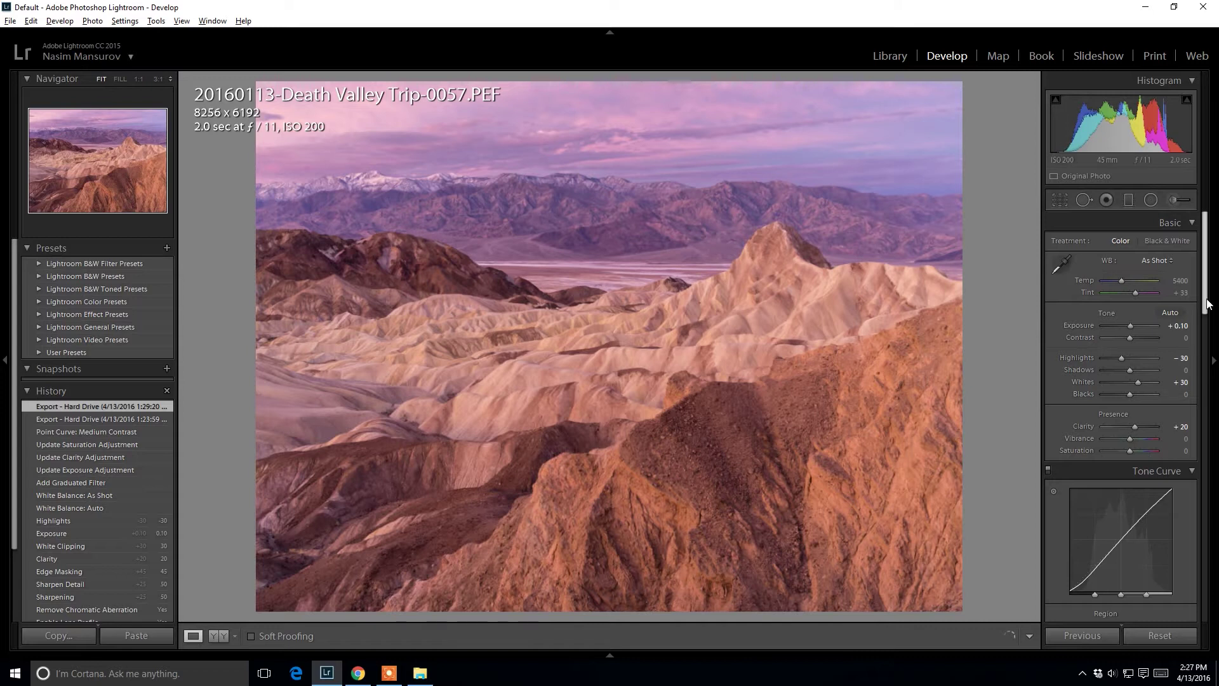
pyautogui.moveTo(1208, 304); pyautogui.dragTo(1178, 469)
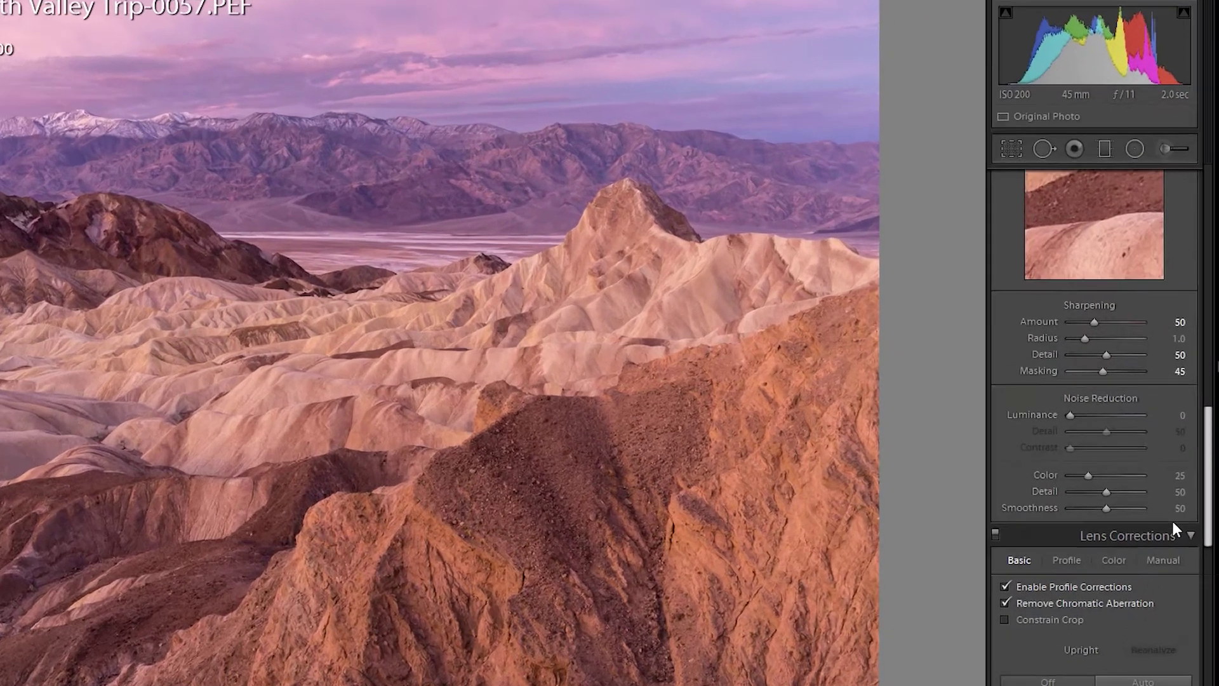
pyautogui.scroll(3, 1181, 508)
pyautogui.scroll(-2, 1187, 498)
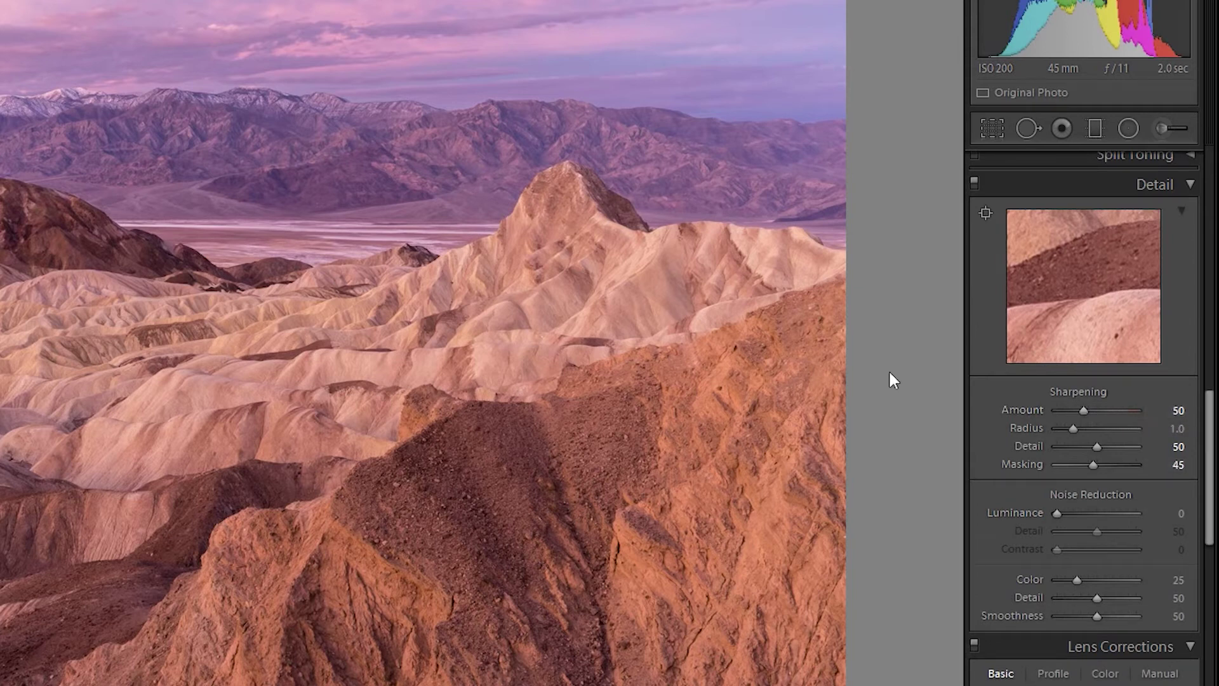
pyautogui.click(482, 498)
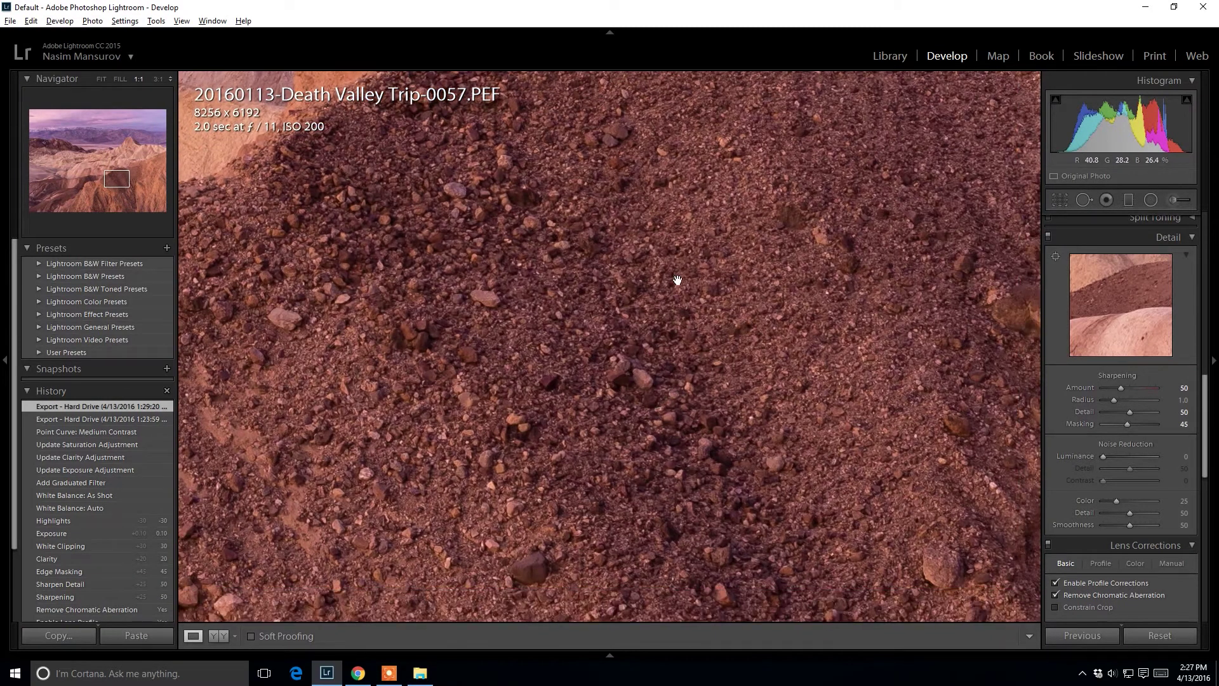
# Compare the photo with a sharpening amount of 0, restore the amount to 50 and fit the photo in view.
pyautogui.click(1184, 387)
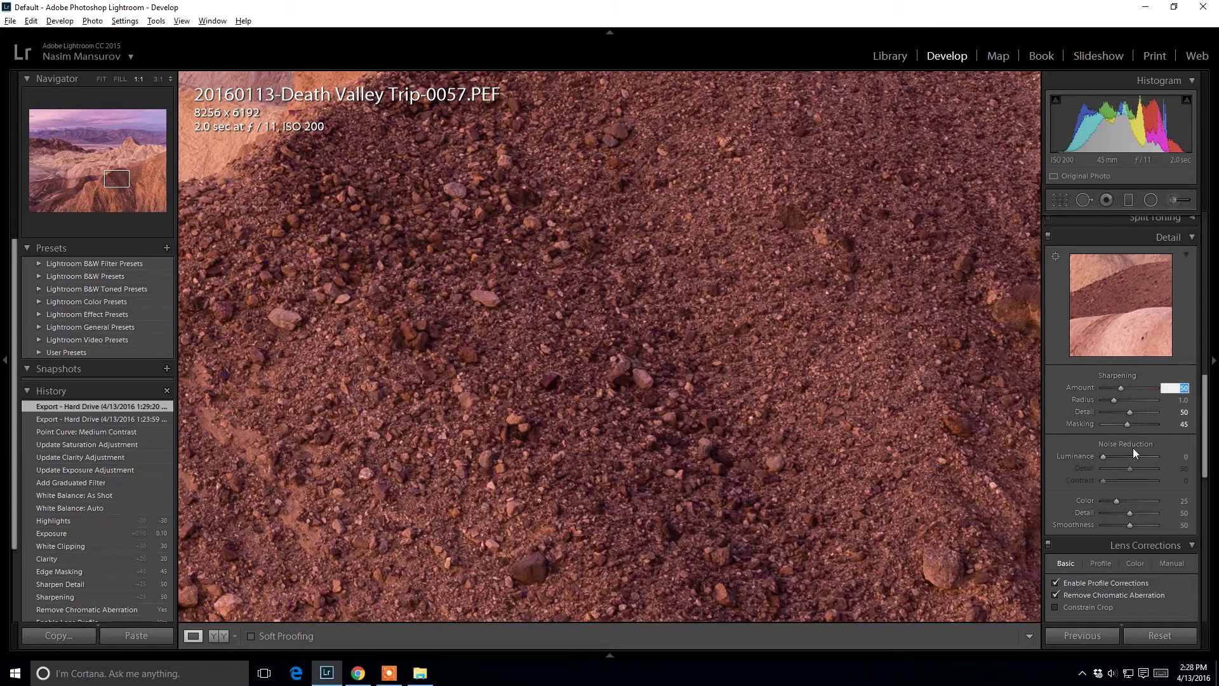
pyautogui.write('0')
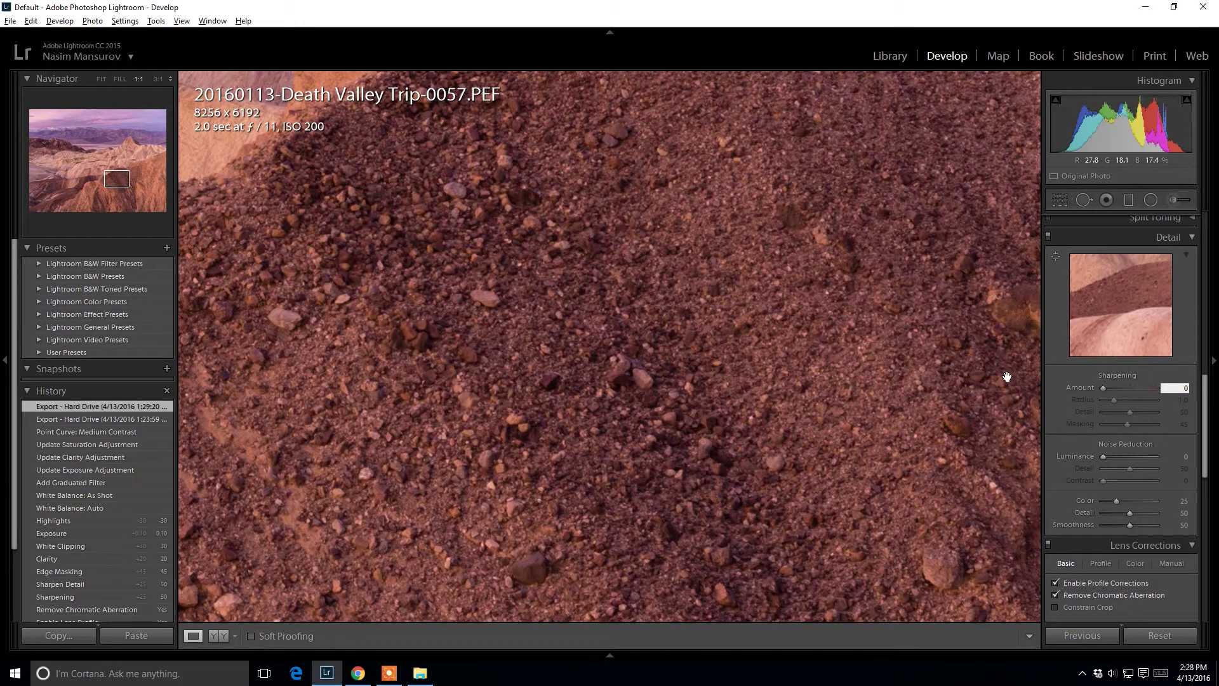
pyautogui.write('50')
pyautogui.press('Return')
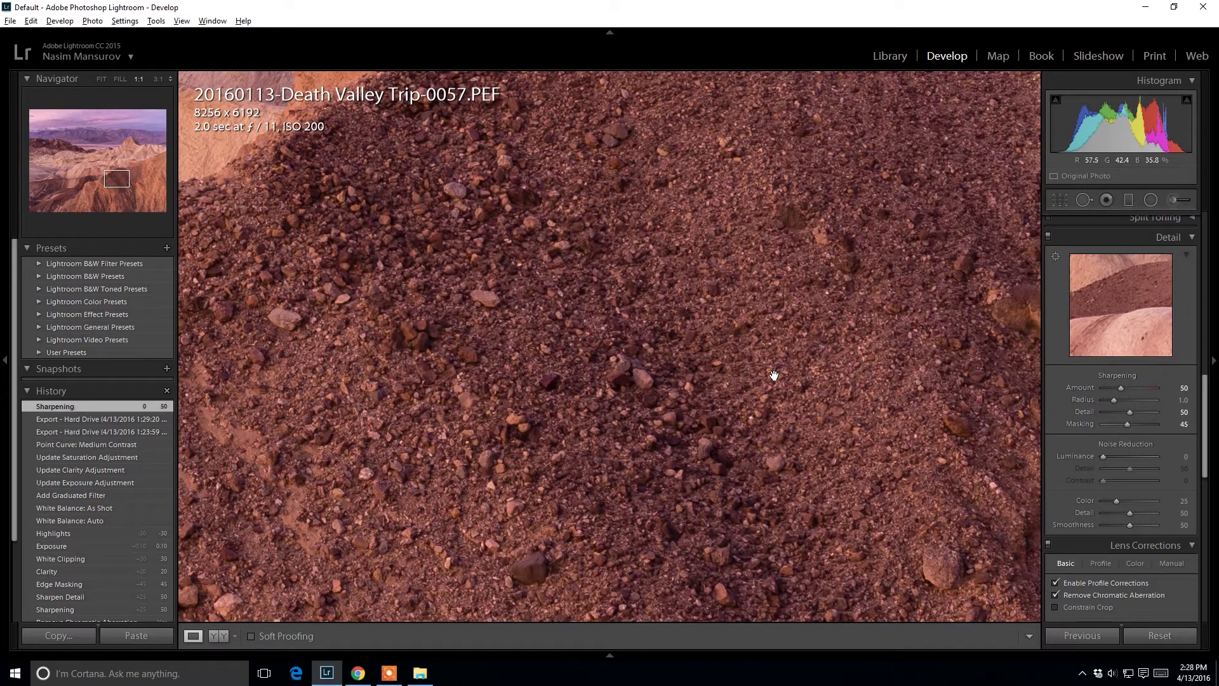
pyautogui.click(741, 396)
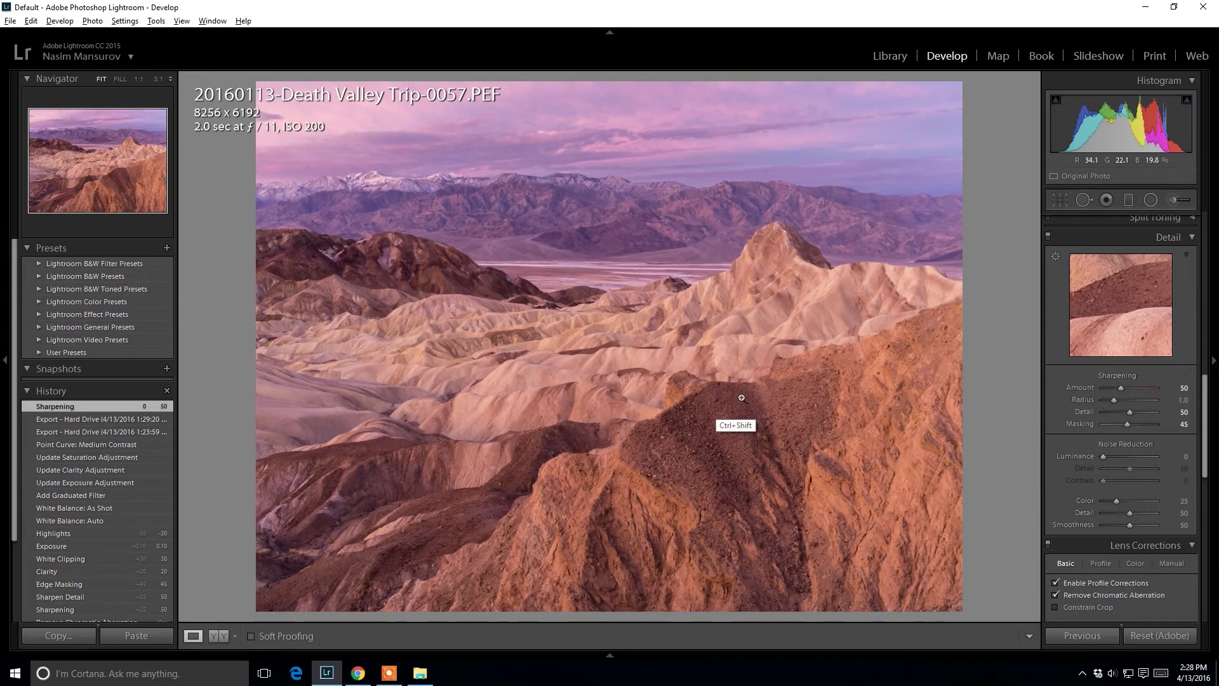
# Reopen the photo's export settings at the output sharpening and metadata options.
pyautogui.hotkey('ctrl', 'shift', 'e')
pyautogui.scroll(-5, 855, 350)
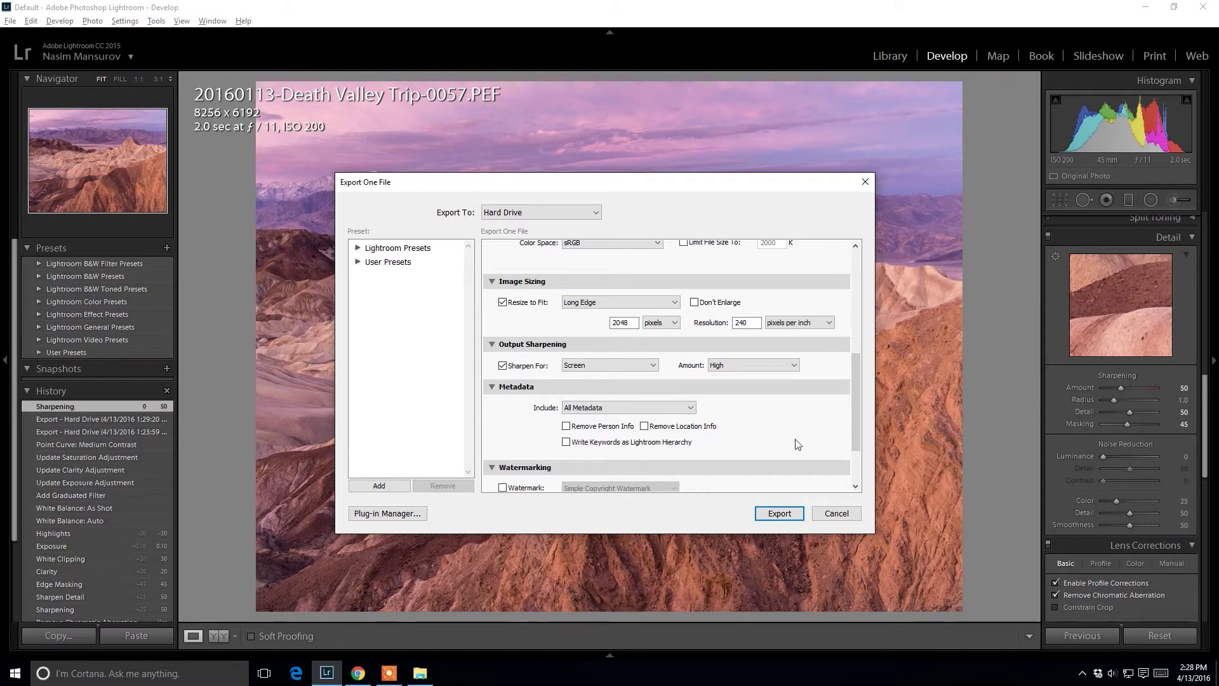
pyautogui.scroll(-2, 852, 408)
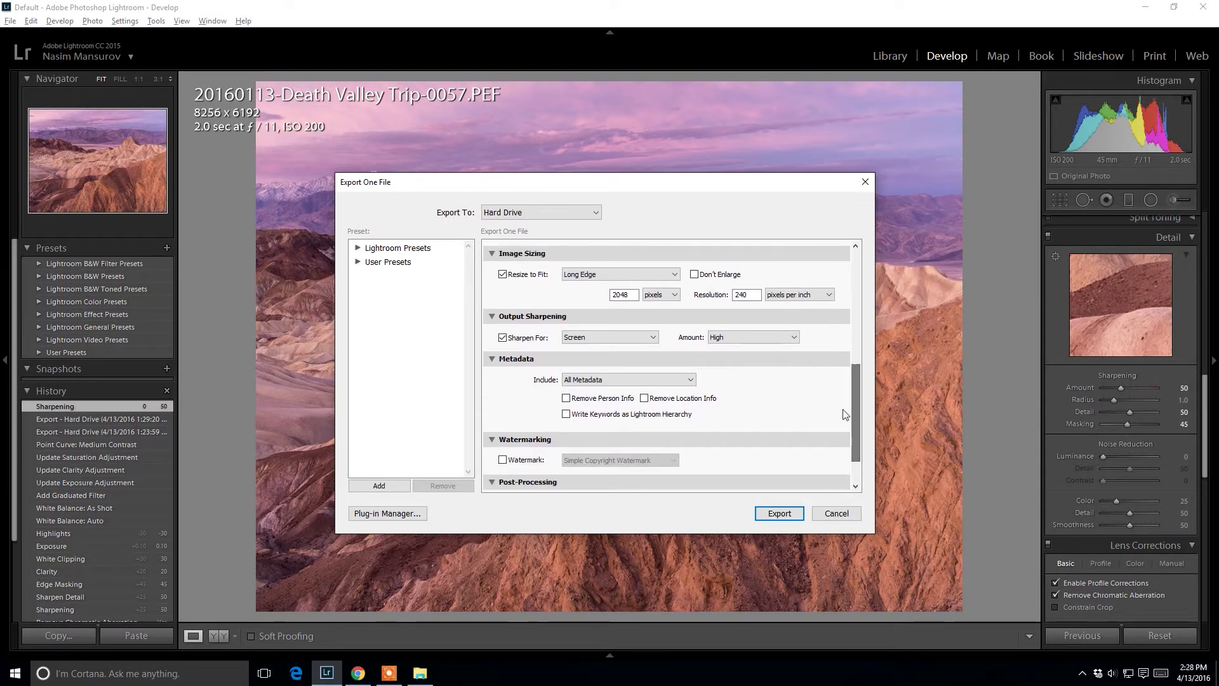
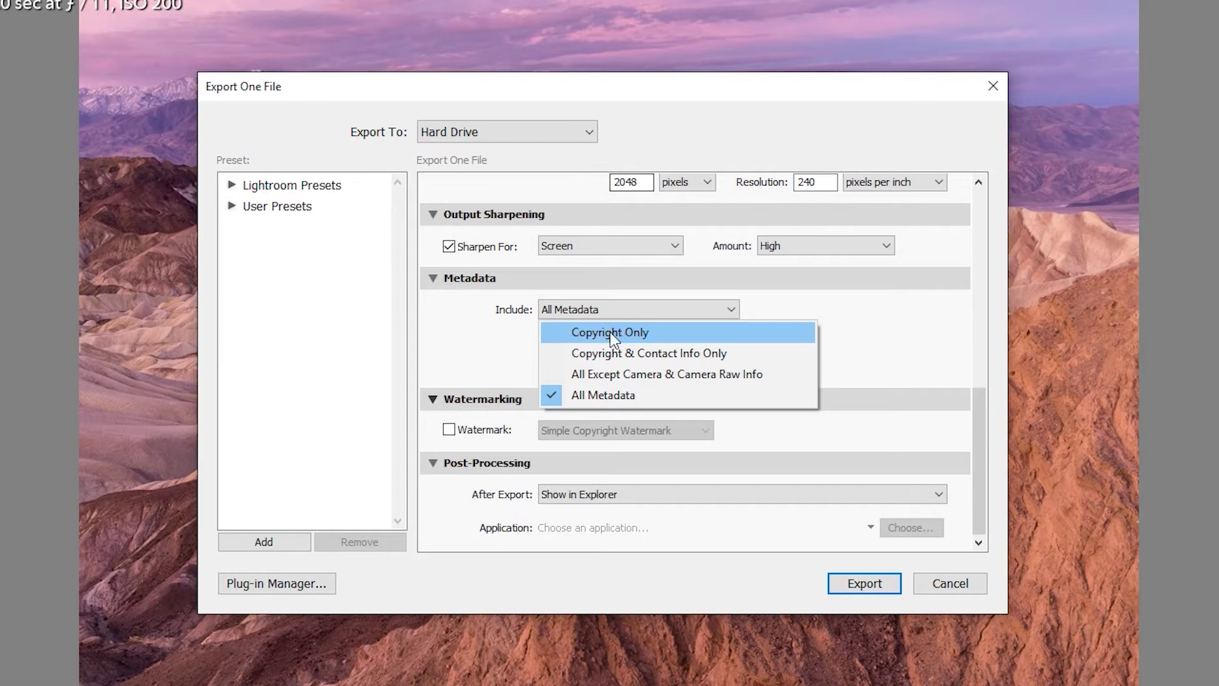
# Try limiting the exported metadata to Copyright & Contact Info Only, and return to All Metadata.
pyautogui.click(603, 396)
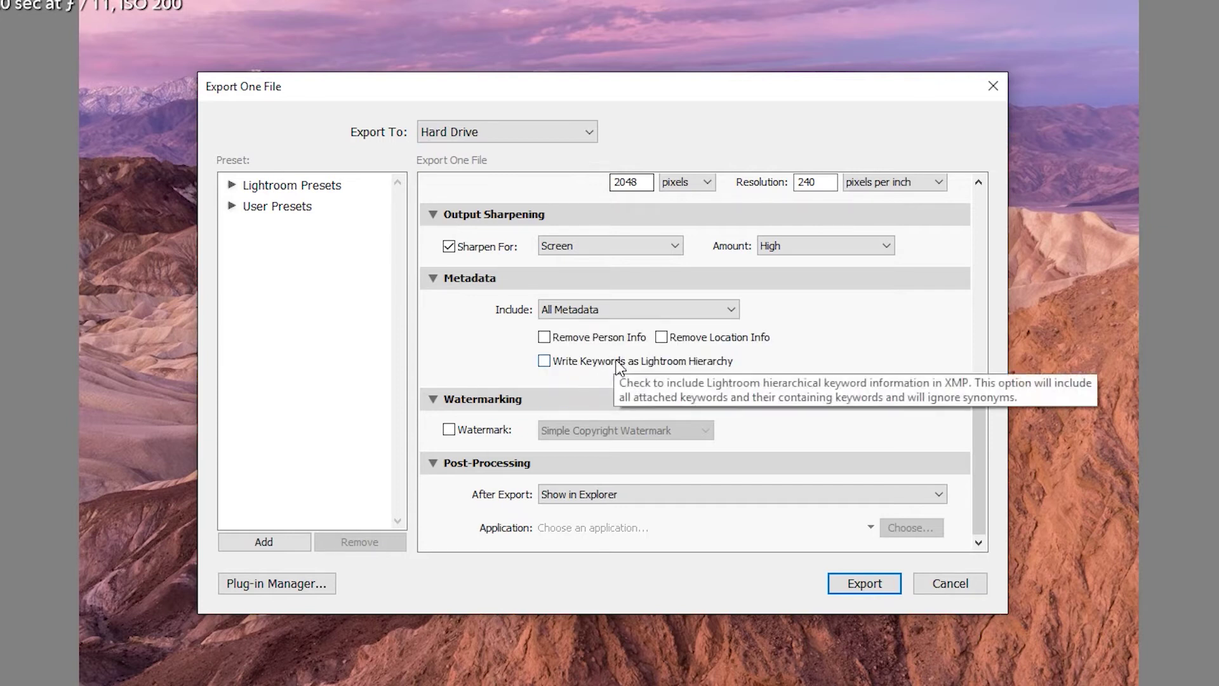
pyautogui.click(601, 312)
pyautogui.click(634, 312)
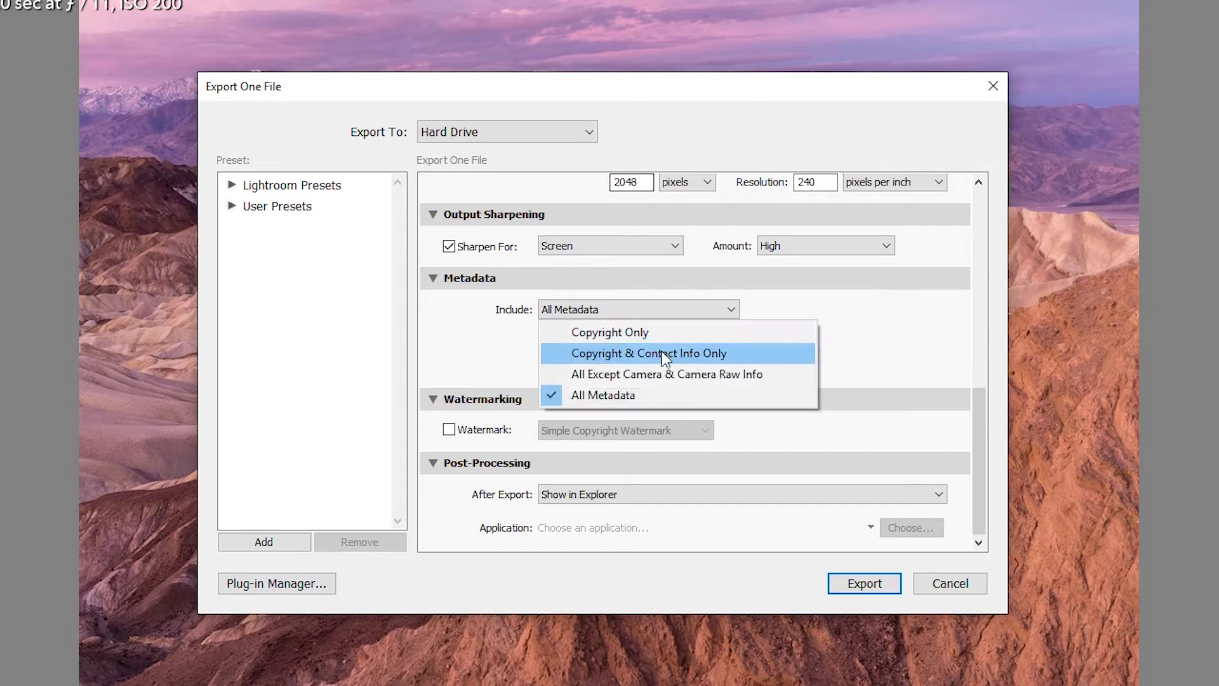
pyautogui.click(613, 354)
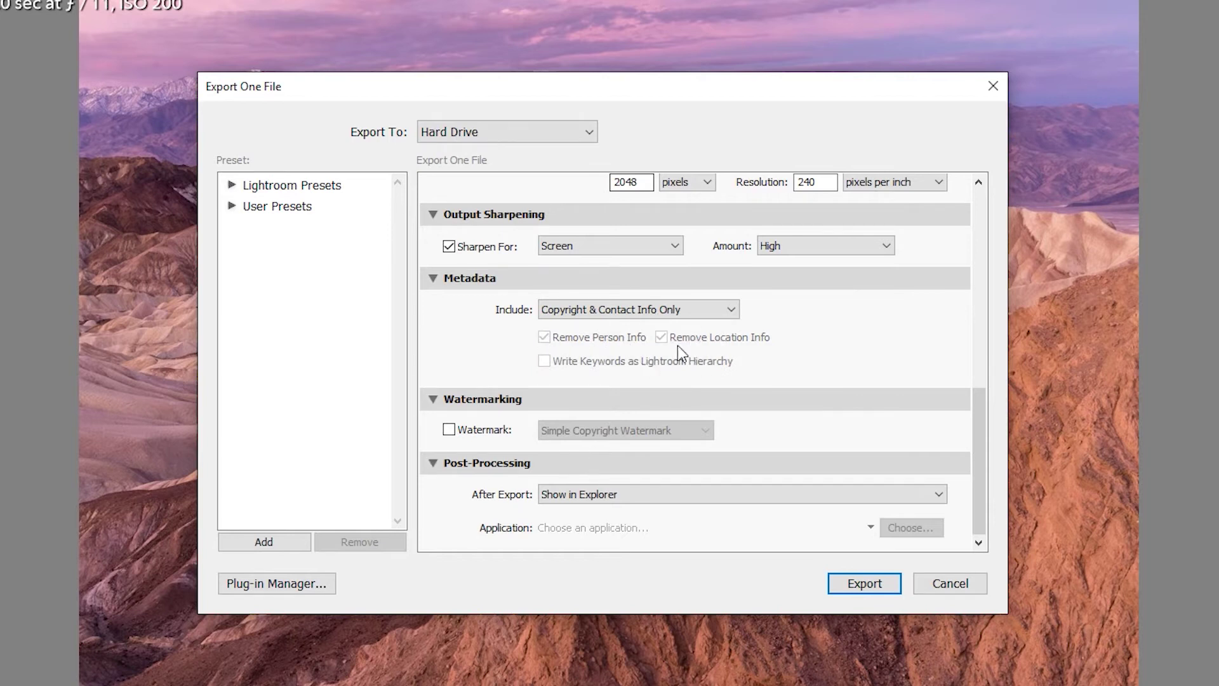
pyautogui.click(584, 309)
pyautogui.click(583, 394)
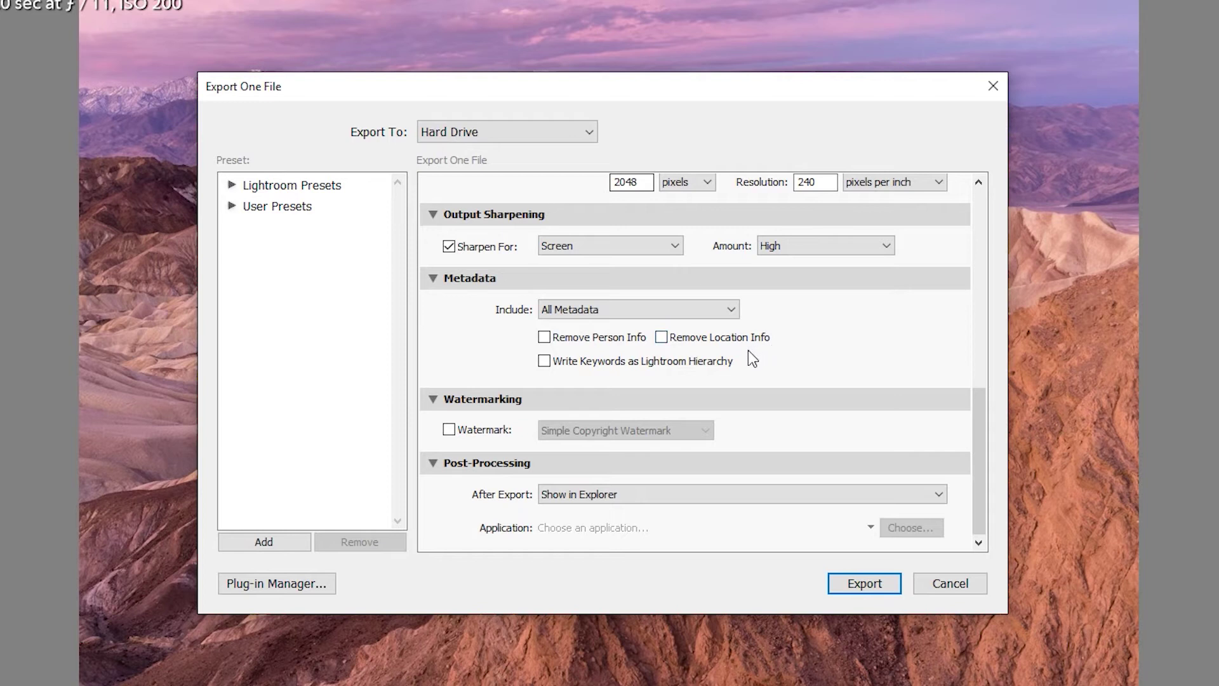
# Try the Remove Location Info option for the export and turn it back off.
pyautogui.click(695, 337)
pyautogui.click(695, 337)
pyautogui.moveTo(698, 364)
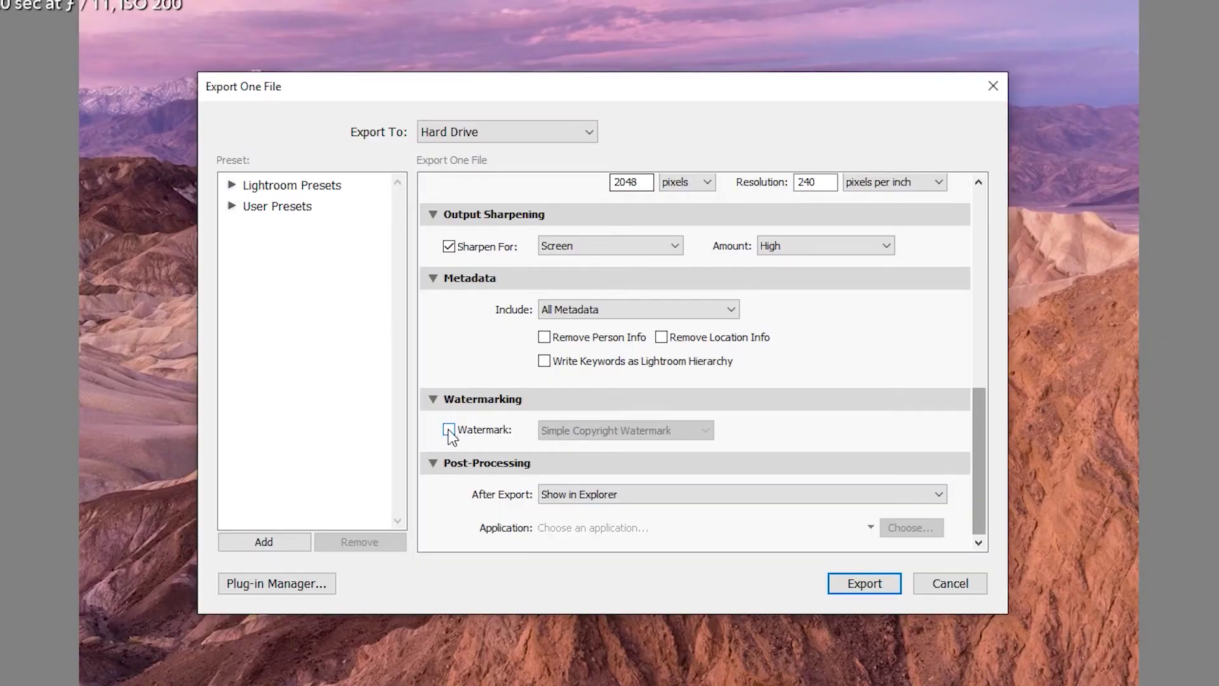
# Enable the watermark for the export and open the Watermark Editor.
pyautogui.click(449, 429)
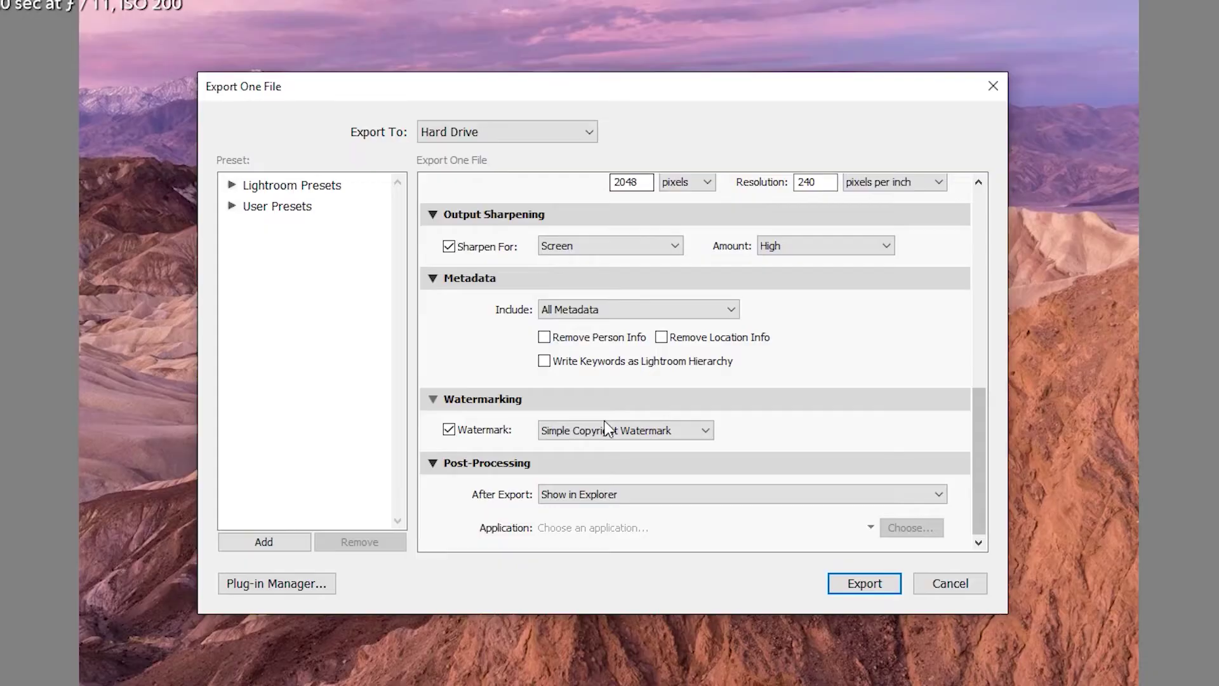
pyautogui.click(608, 428)
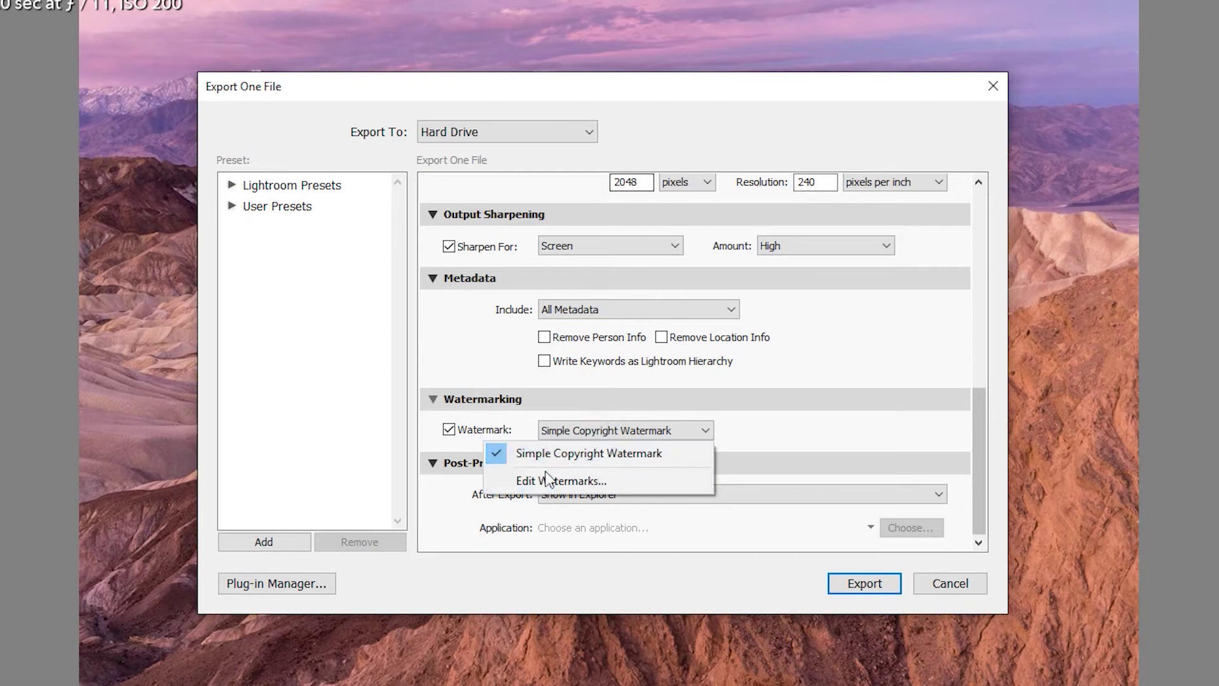
pyautogui.click(537, 479)
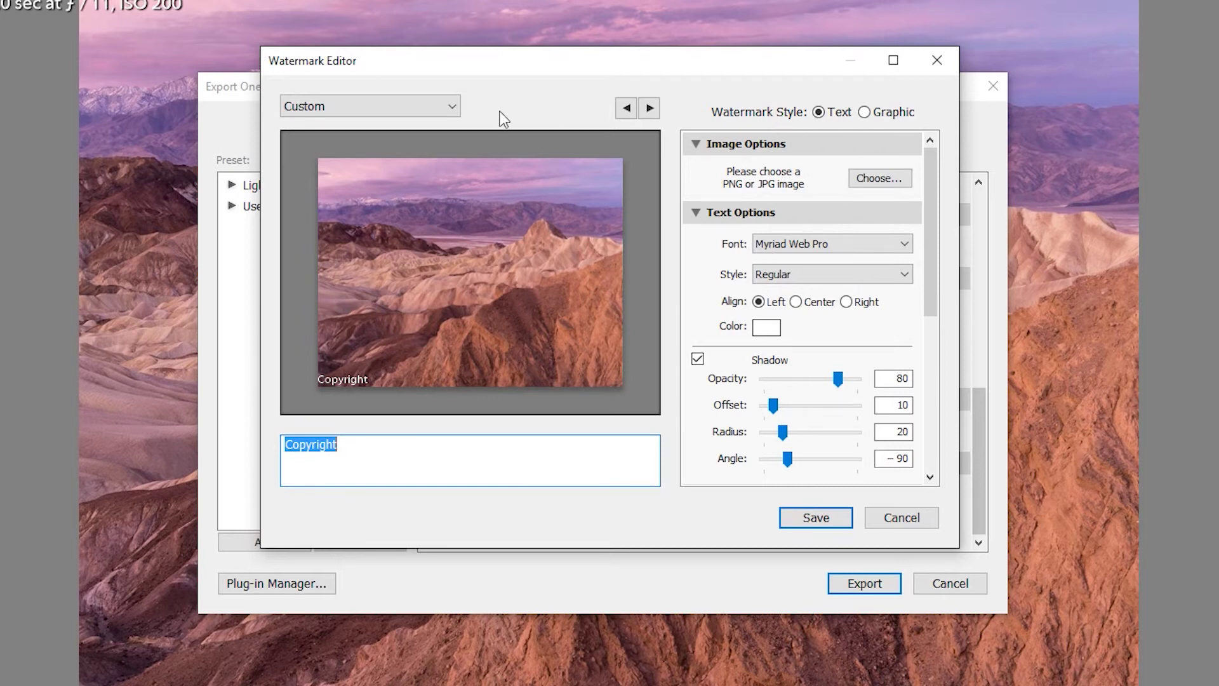
pyautogui.click(412, 108)
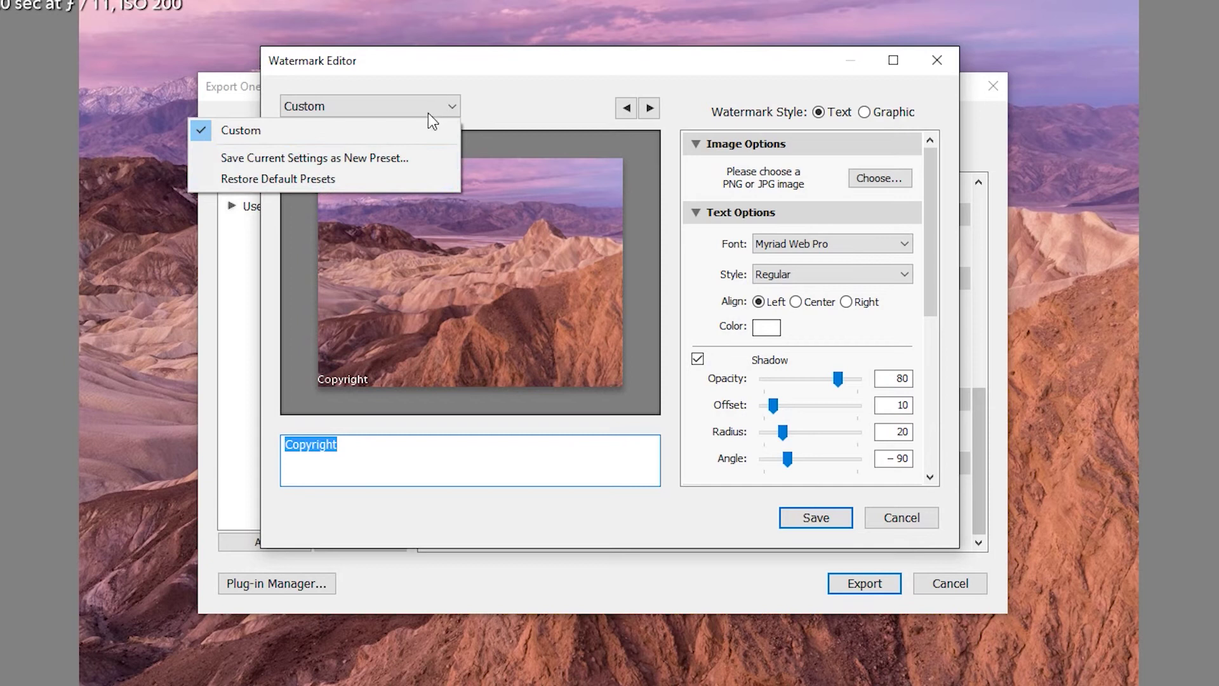
pyautogui.click(539, 89)
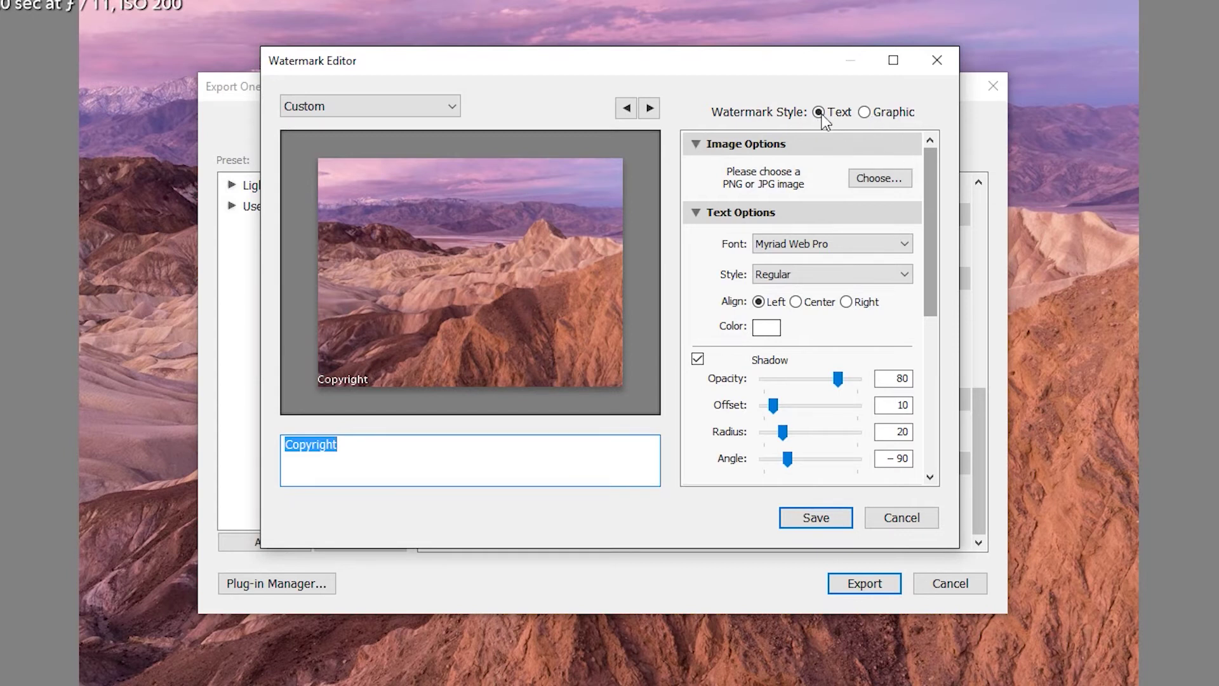
# Set the watermark text to "Copyright (c)" followed by the photographer's full name, and slightly shrink it in the preview.
pyautogui.click(404, 452)
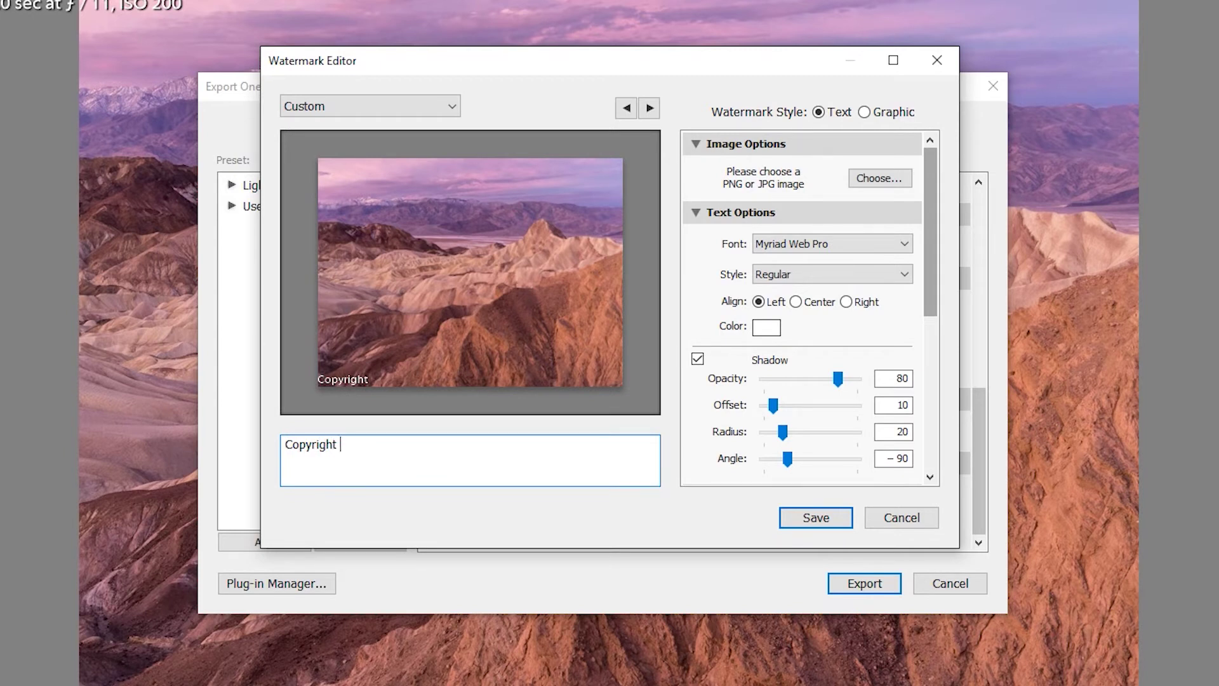
pyautogui.write('(c) Nasim Mansurov')
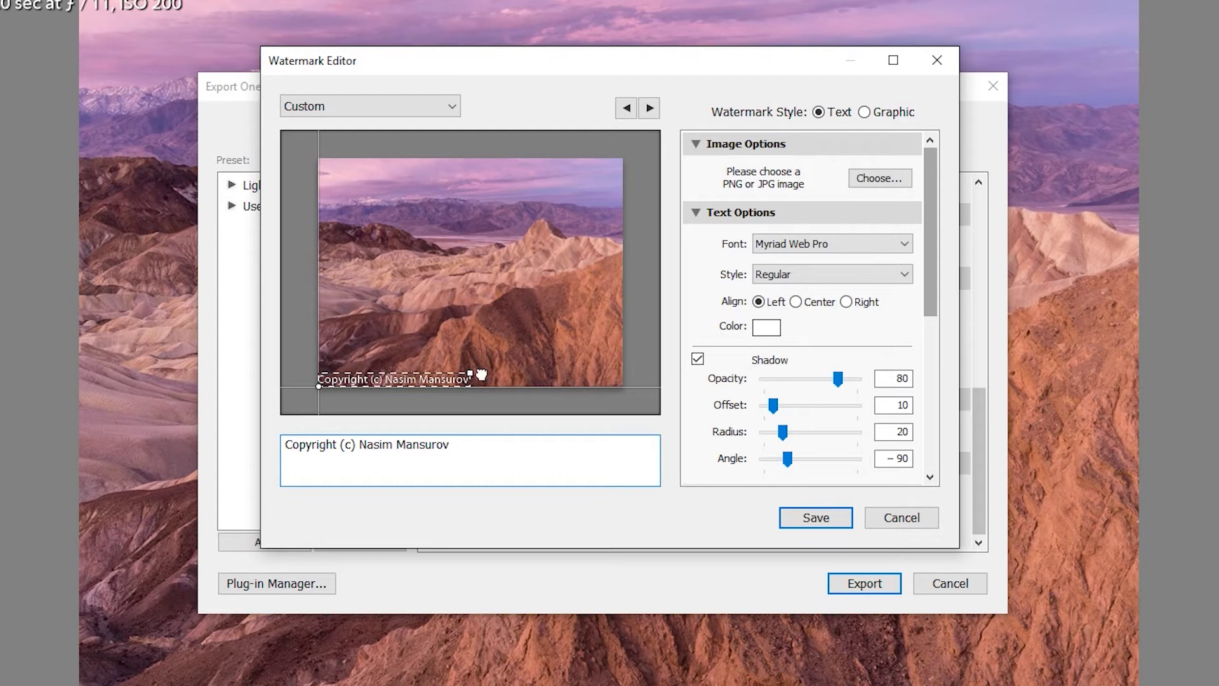
pyautogui.moveTo(481, 374)
pyautogui.mouseDown()
pyautogui.moveTo(479, 365)
pyautogui.moveTo(470, 379)
pyautogui.moveTo(526, 380)
pyautogui.moveTo(462, 376)
pyautogui.mouseUp()
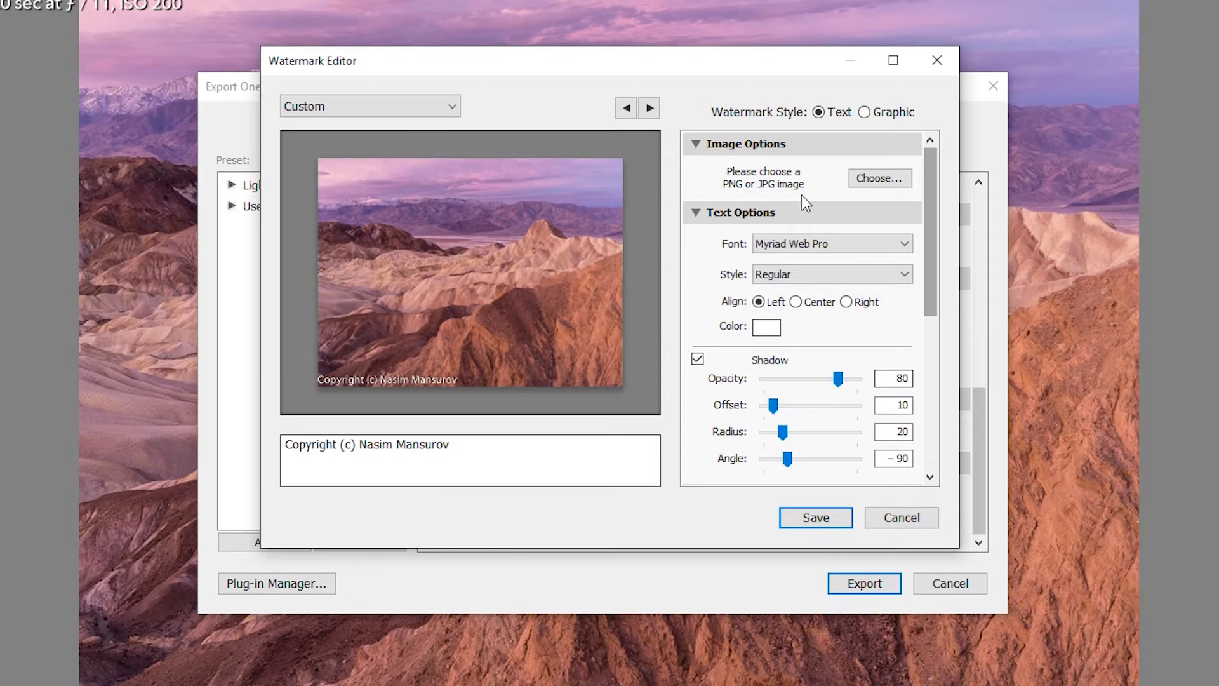
# Browse the fonts available for the watermark text, keeping Myriad Web Pro.
pyautogui.scroll(-3, 931, 198)
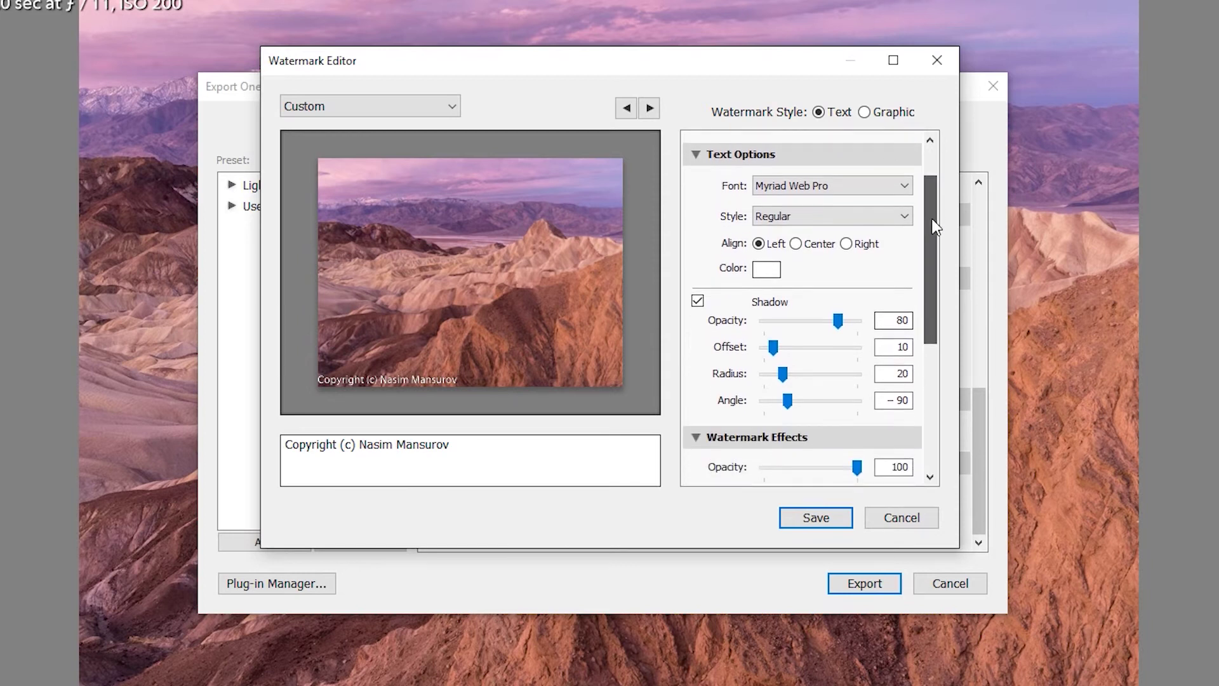
pyautogui.click(825, 186)
pyautogui.click(780, 210)
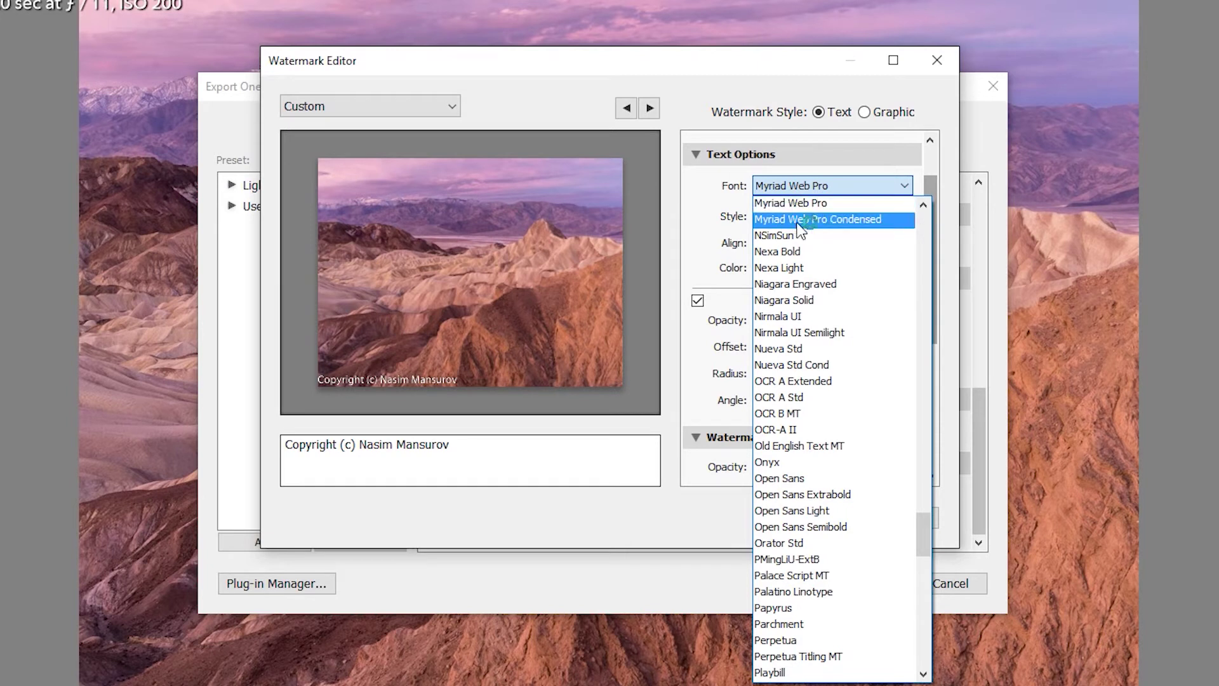
pyautogui.click(805, 181)
# Try other font styles for the watermark text, including Bold Italic, and set the style to Italic.
pyautogui.click(799, 215)
pyautogui.click(828, 264)
pyautogui.click(829, 215)
pyautogui.click(834, 301)
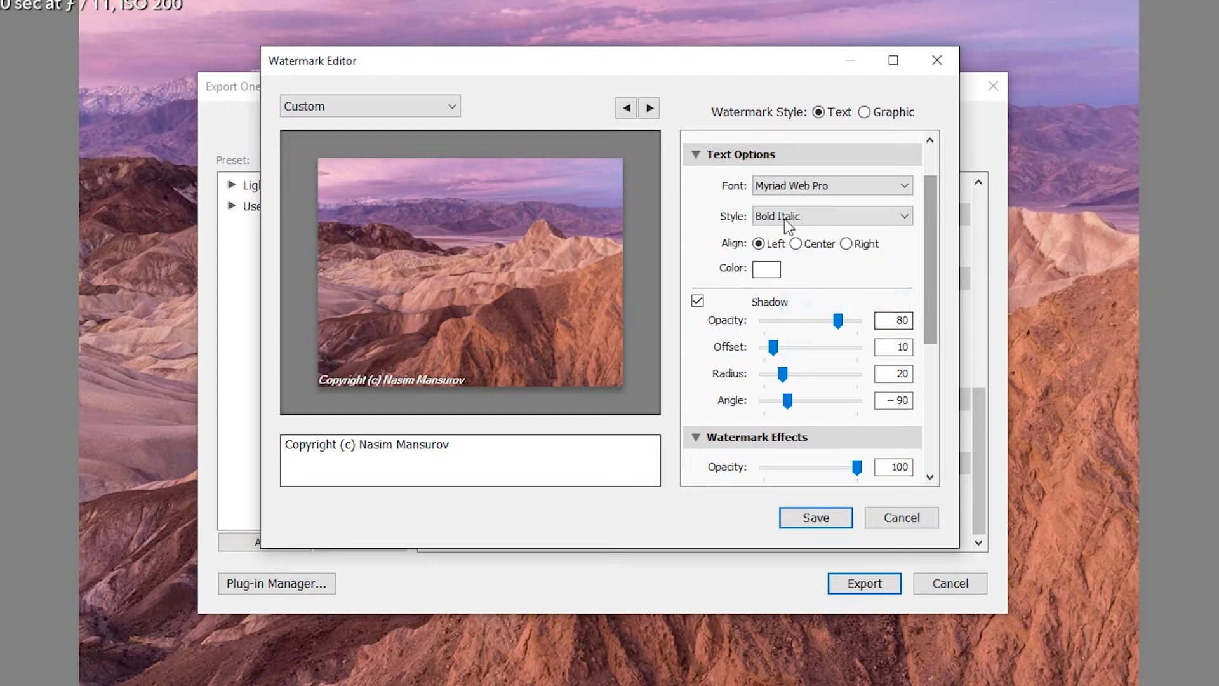
pyautogui.click(793, 216)
pyautogui.click(823, 280)
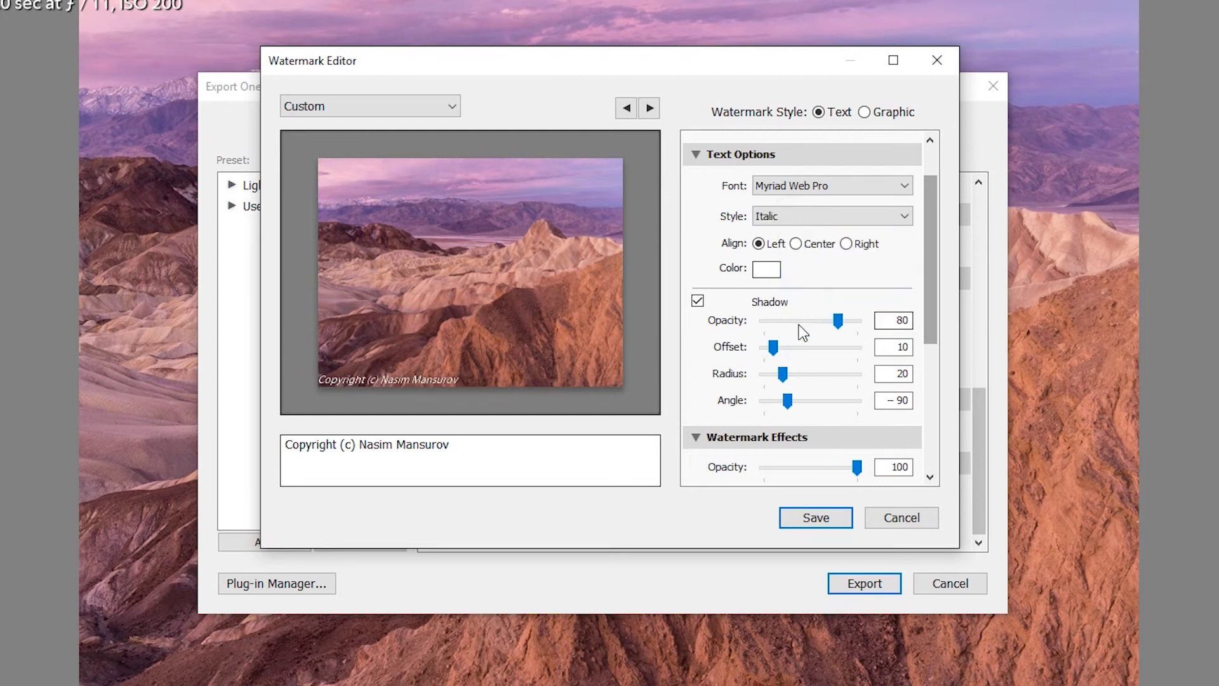
# Try center alignment for the watermark text and return it to left alignment.
pyautogui.click(798, 245)
pyautogui.click(759, 243)
# Try gray, light blue and red for the watermark text and set its color back to white.
pyautogui.scroll(-1, 936, 265)
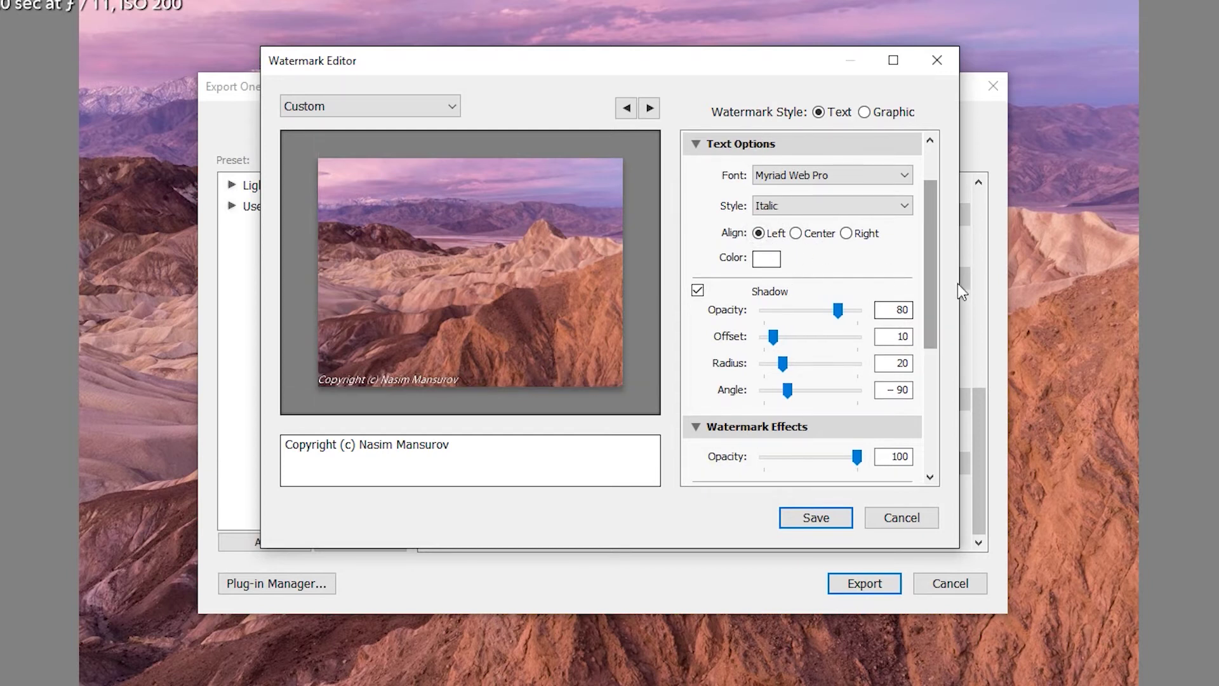
pyautogui.click(768, 259)
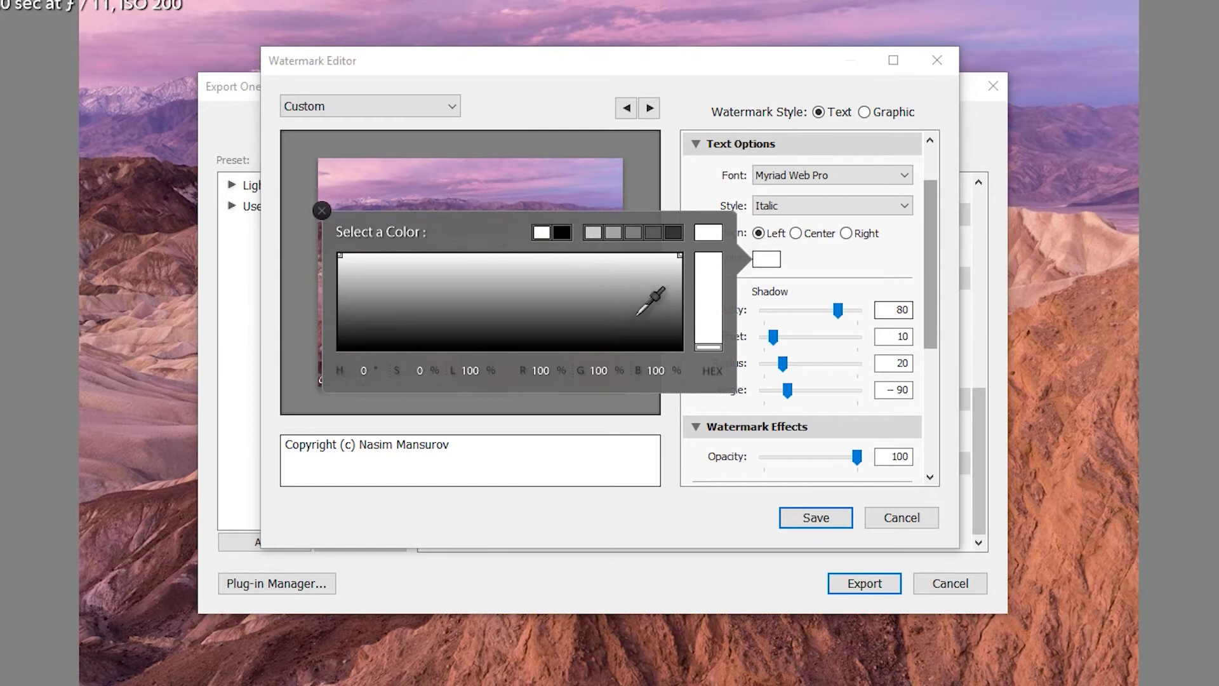
pyautogui.moveTo(538, 345)
pyautogui.mouseDown()
pyautogui.moveTo(591, 273)
pyautogui.moveTo(512, 273)
pyautogui.moveTo(530, 274)
pyautogui.mouseUp()
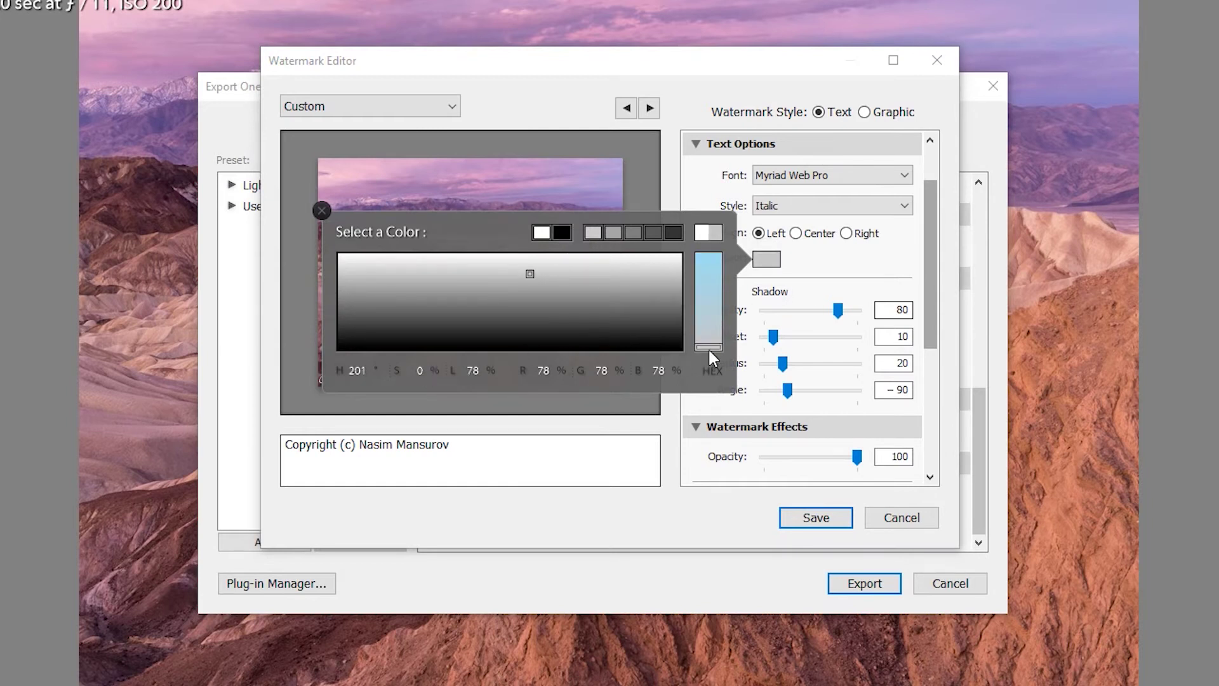
pyautogui.moveTo(708, 347); pyautogui.dragTo(710, 255)
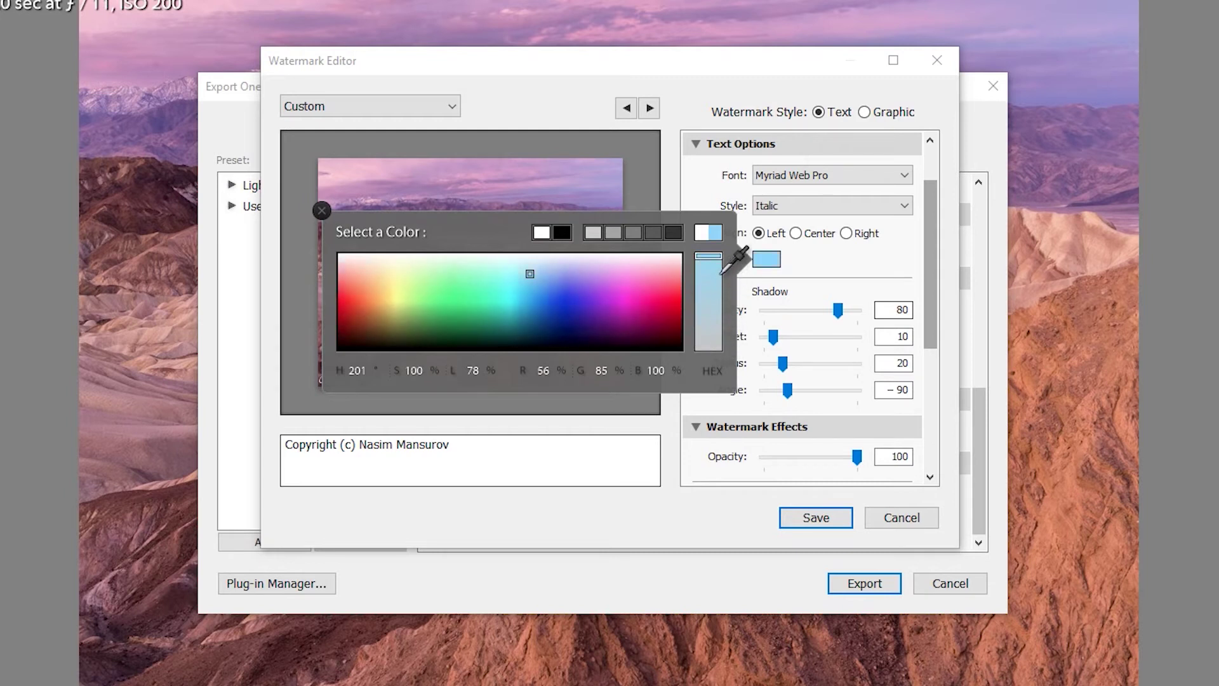
pyautogui.click(462, 292)
pyautogui.moveTo(463, 291)
pyautogui.mouseDown()
pyautogui.moveTo(585, 274)
pyautogui.moveTo(591, 283)
pyautogui.moveTo(340, 292)
pyautogui.mouseUp()
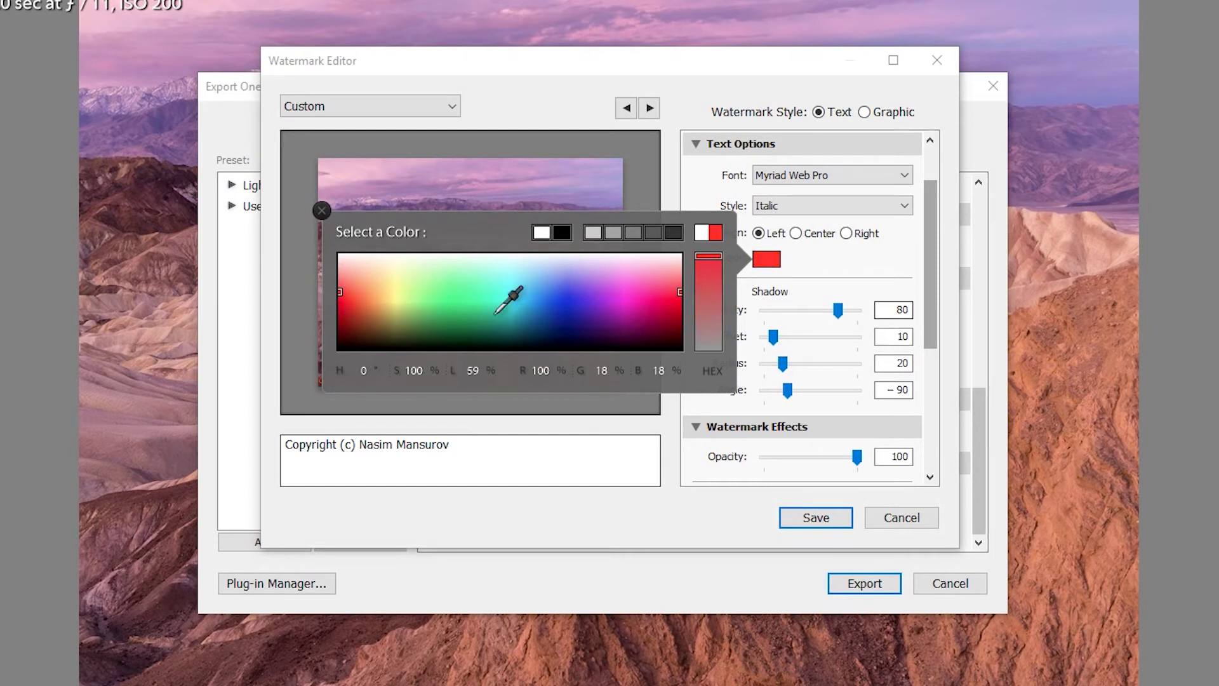
pyautogui.click(542, 232)
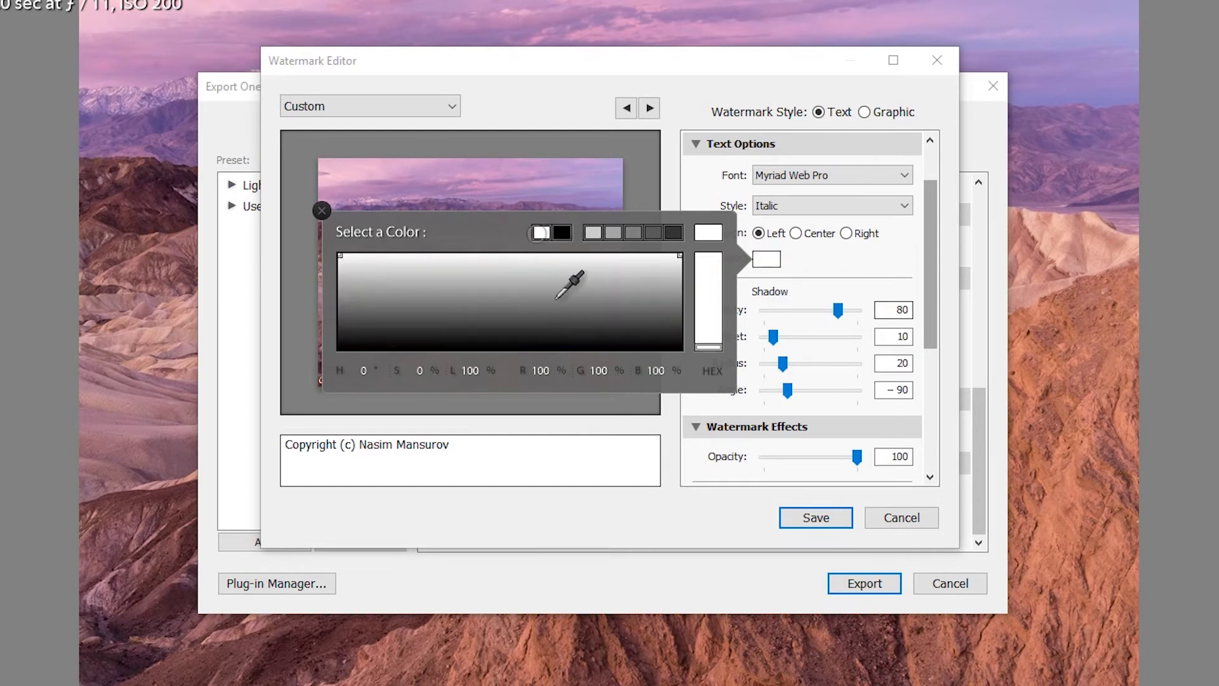
pyautogui.click(322, 211)
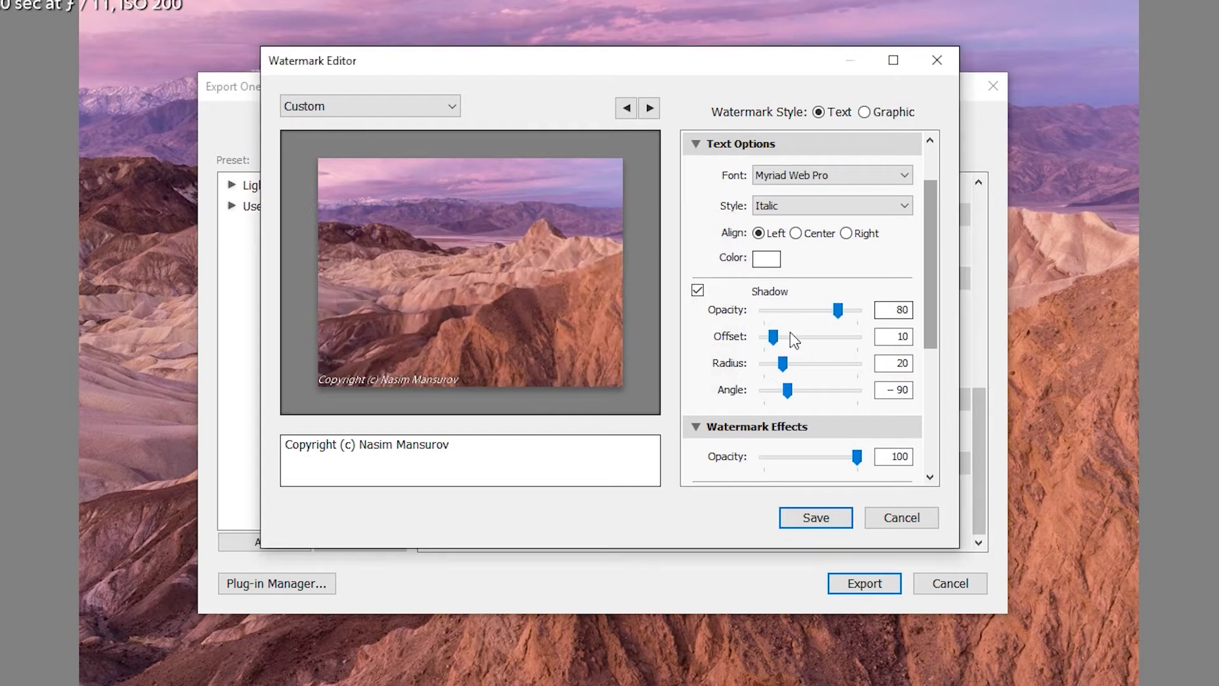
# Turn the watermark's shadow off and on for comparison, and enlarge the watermark to size 23 in the preview.
pyautogui.moveTo(928, 269); pyautogui.dragTo(916, 334)
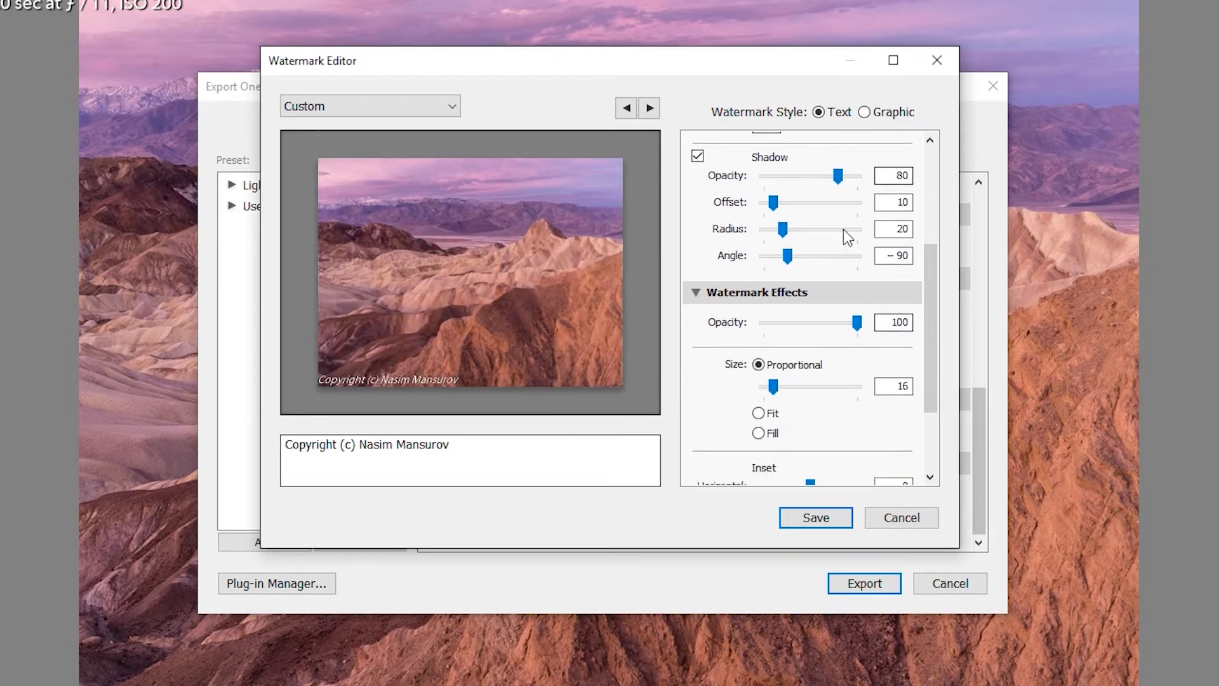
pyautogui.click(698, 157)
pyautogui.click(699, 157)
pyautogui.moveTo(443, 368)
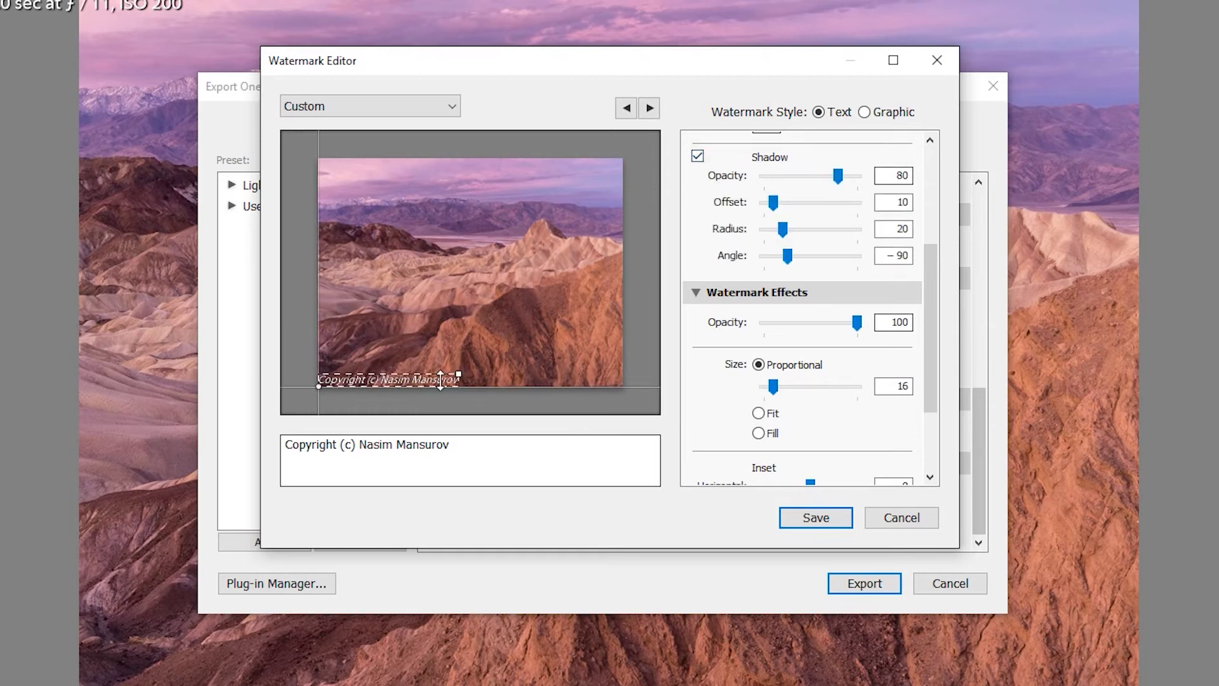
pyautogui.moveTo(461, 380); pyautogui.dragTo(524, 346)
# Reposition and enlarge the Watermark Editor window for a bigger preview of the photo and watermark.
pyautogui.moveTo(786, 66); pyautogui.dragTo(521, 0)
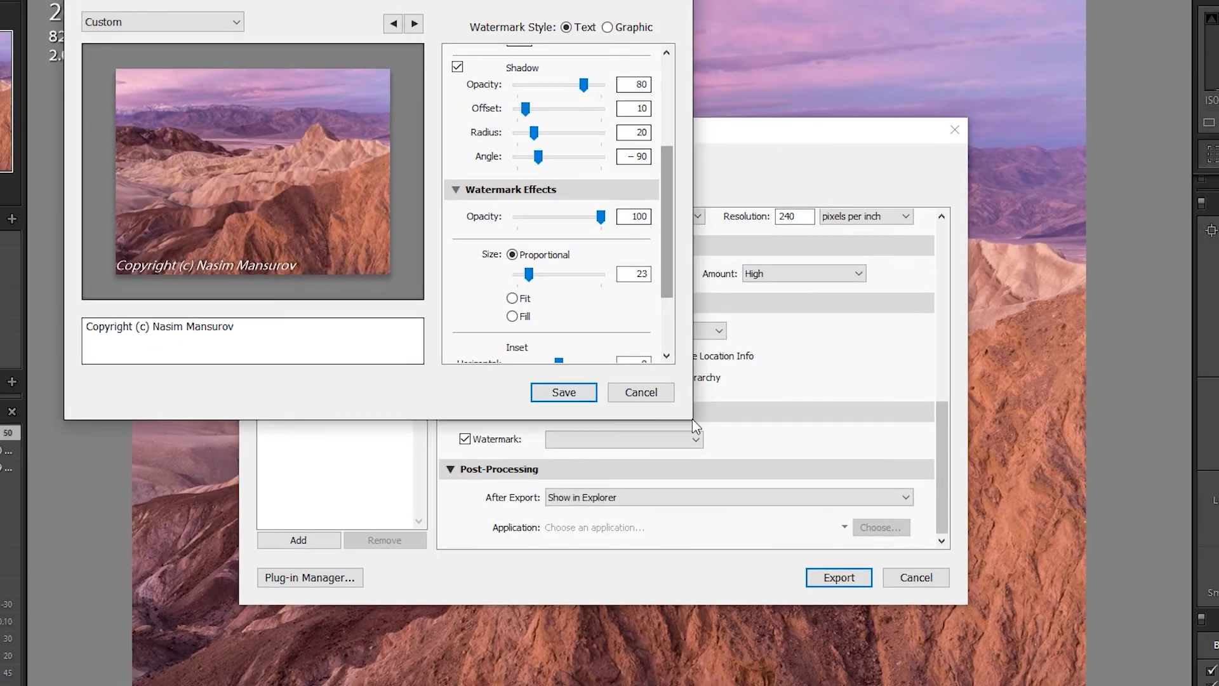
pyautogui.moveTo(697, 425); pyautogui.dragTo(1057, 659)
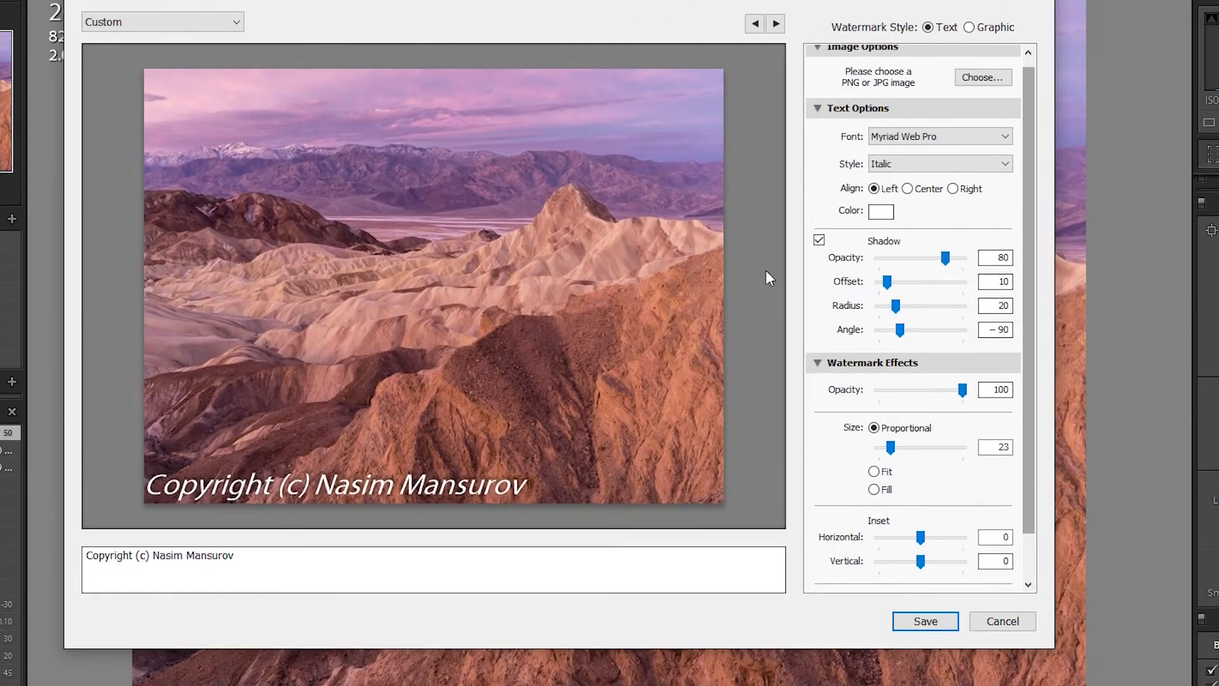
pyautogui.moveTo(597, 2); pyautogui.dragTo(608, 31)
# Compare the watermark with and without its shadow, and set the shadow offset to 16, radius to 4 and angle to 7.
pyautogui.moveTo(543, 519)
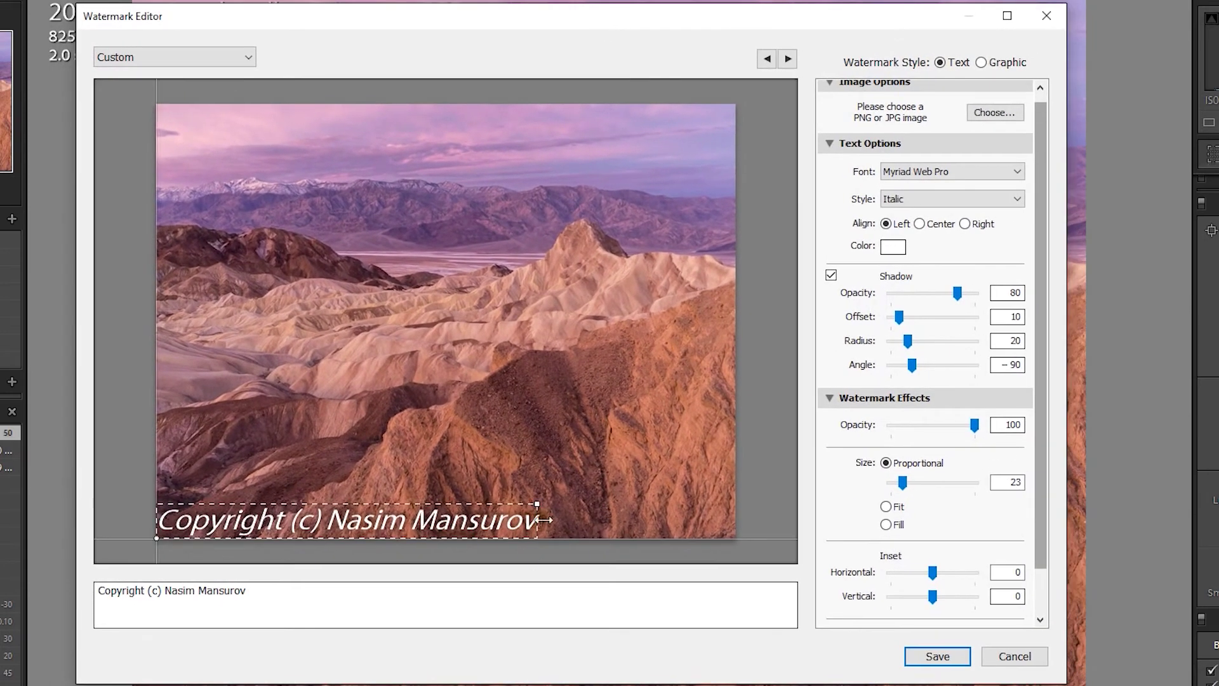
pyautogui.click(832, 275)
pyautogui.click(831, 275)
pyautogui.click(831, 275)
pyautogui.click(831, 275)
pyautogui.moveTo(435, 526)
pyautogui.moveTo(901, 319); pyautogui.dragTo(939, 371)
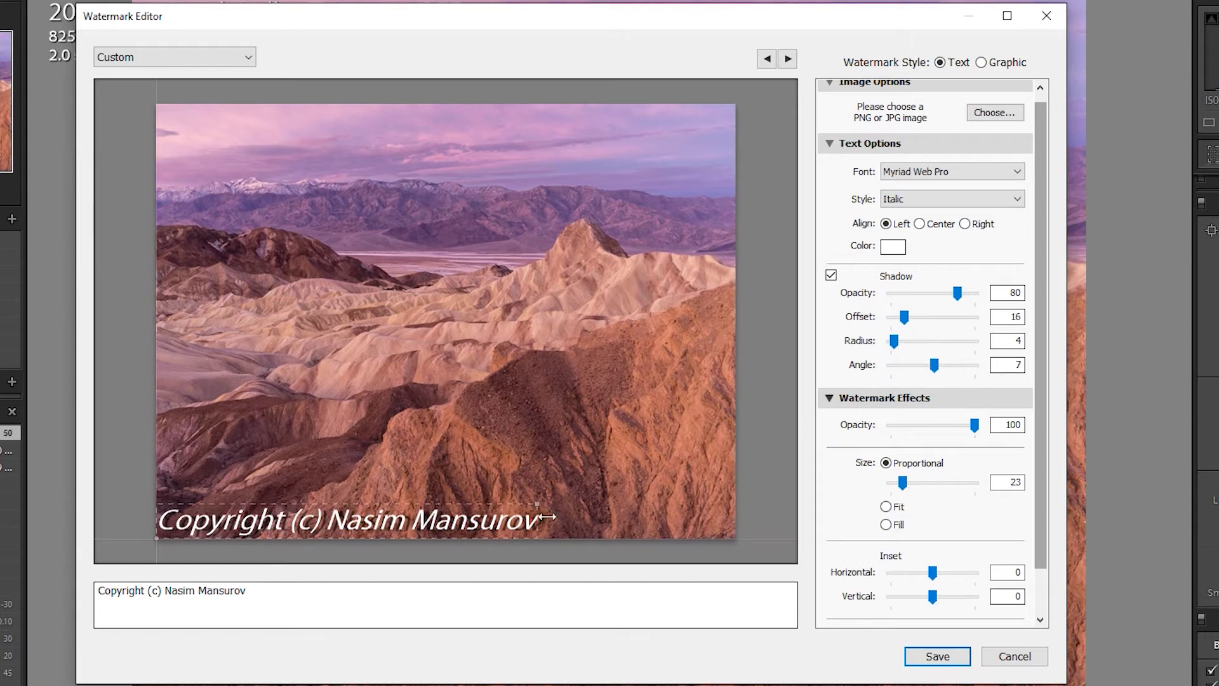
# Reduce the watermark's proportional size to 10 and set its opacity to 68.
pyautogui.moveTo(537, 517)
pyautogui.moveTo(545, 516); pyautogui.dragTo(463, 533)
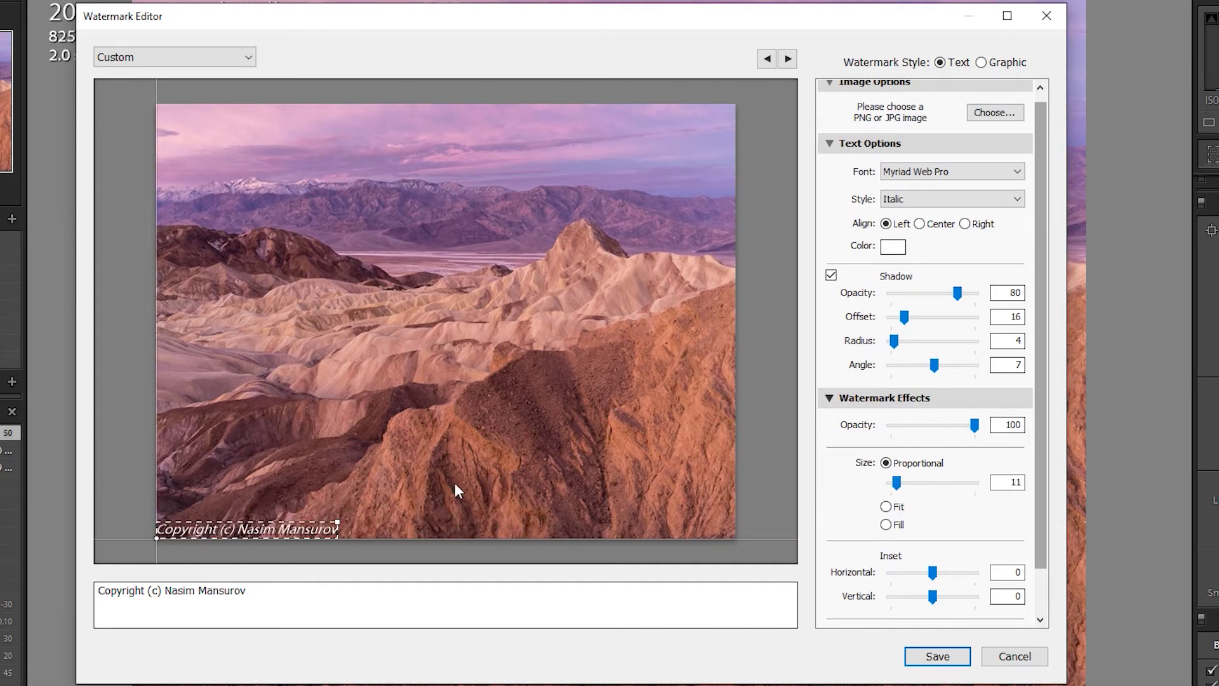
pyautogui.scroll(-2, 1035, 340)
pyautogui.moveTo(975, 374); pyautogui.dragTo(942, 376)
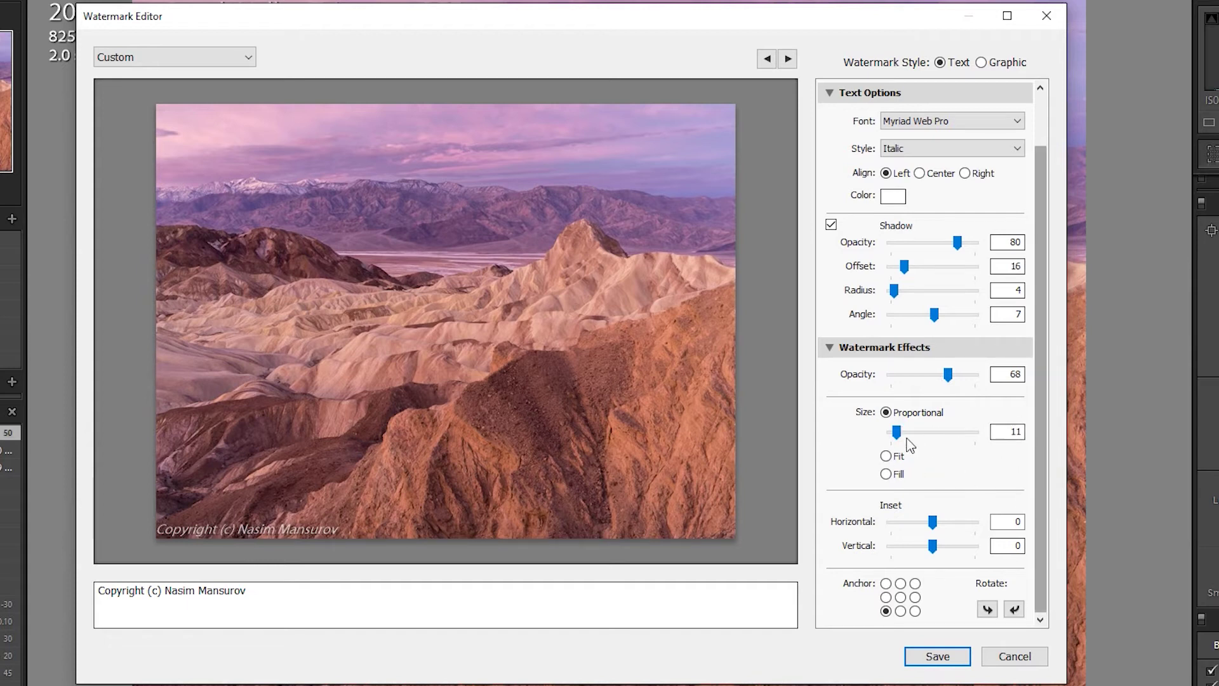
pyautogui.moveTo(901, 437)
pyautogui.mouseDown()
pyautogui.moveTo(917, 433)
pyautogui.moveTo(892, 433)
pyautogui.mouseUp()
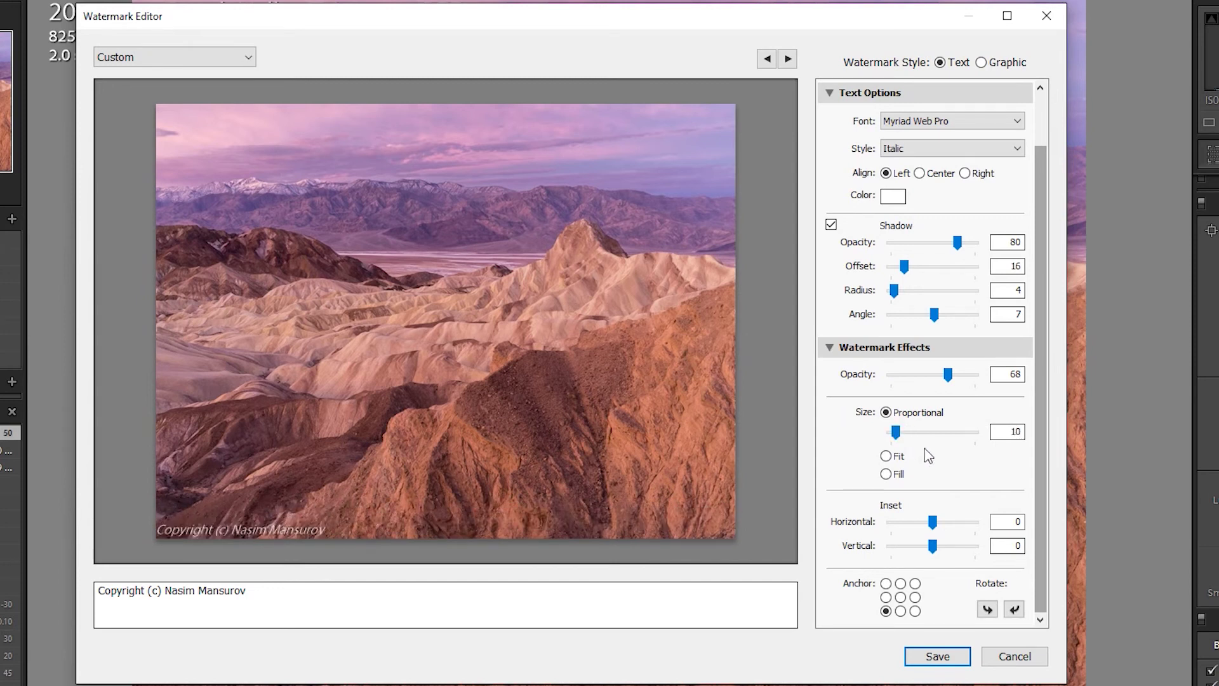
# Set the watermark's horizontal and vertical insets to 2.
pyautogui.moveTo(933, 521)
pyautogui.mouseDown()
pyautogui.moveTo(921, 518)
pyautogui.moveTo(972, 521)
pyautogui.moveTo(942, 519)
pyautogui.mouseUp()
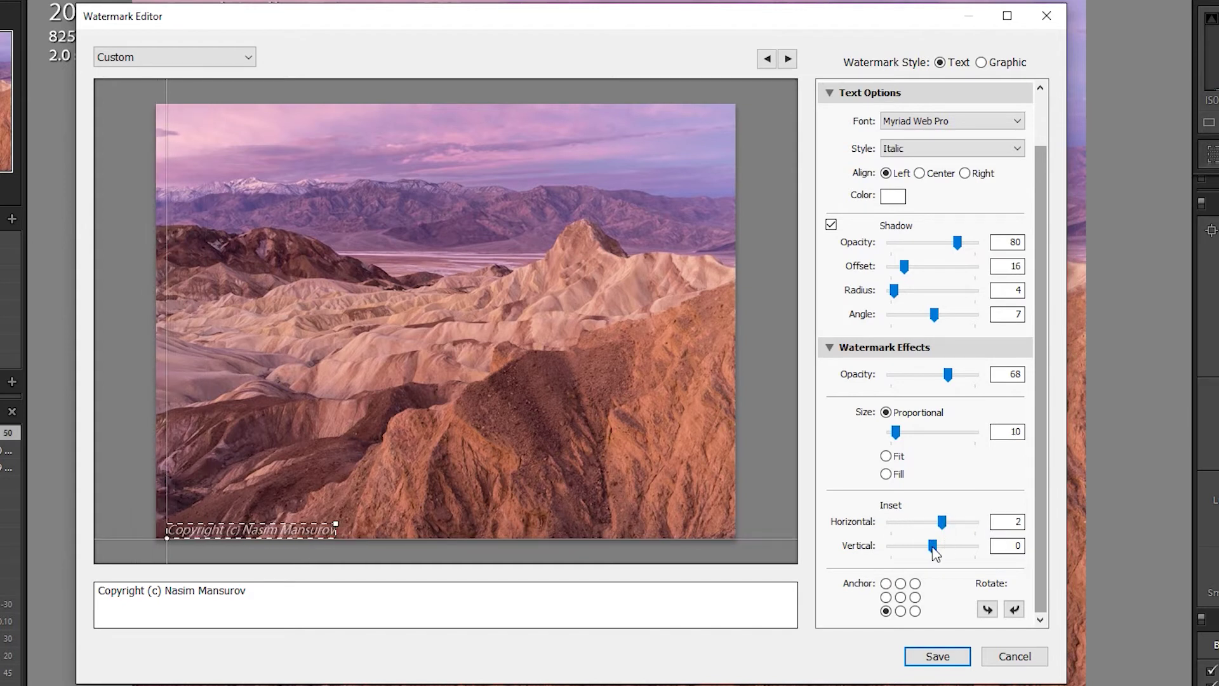
pyautogui.moveTo(933, 546); pyautogui.dragTo(942, 547)
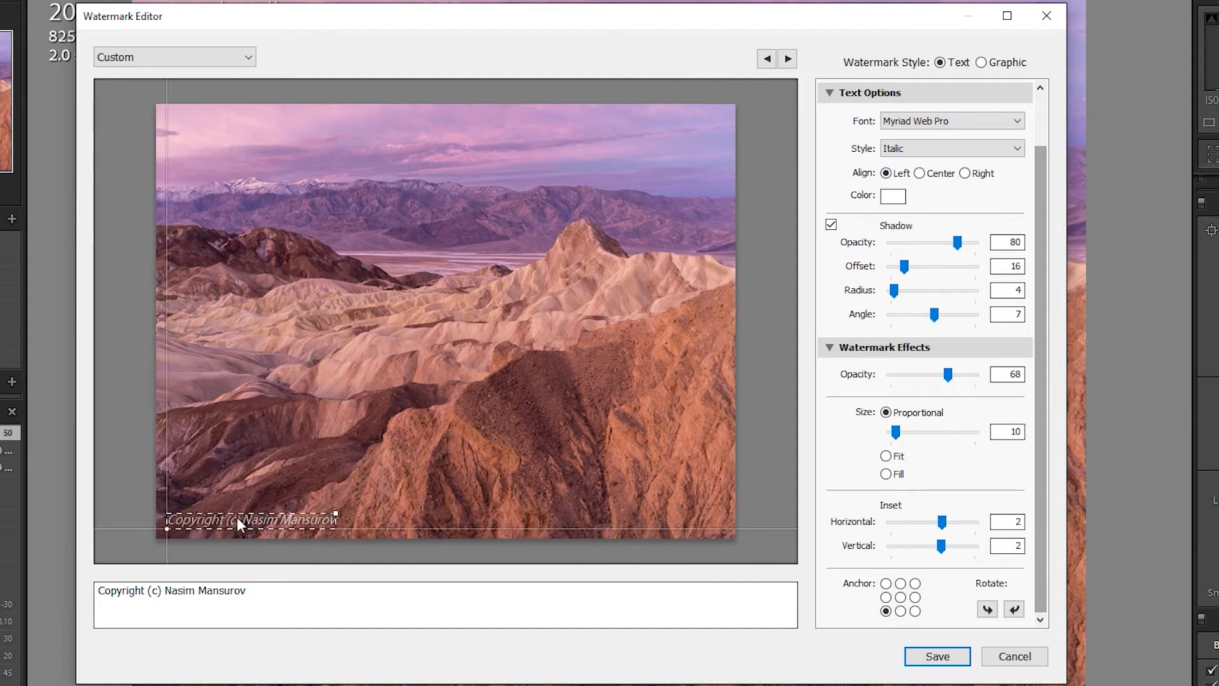
# Try anchoring the watermark at other corners, the center and the left edge of the photo, and return it to the bottom-left corner.
pyautogui.click(887, 584)
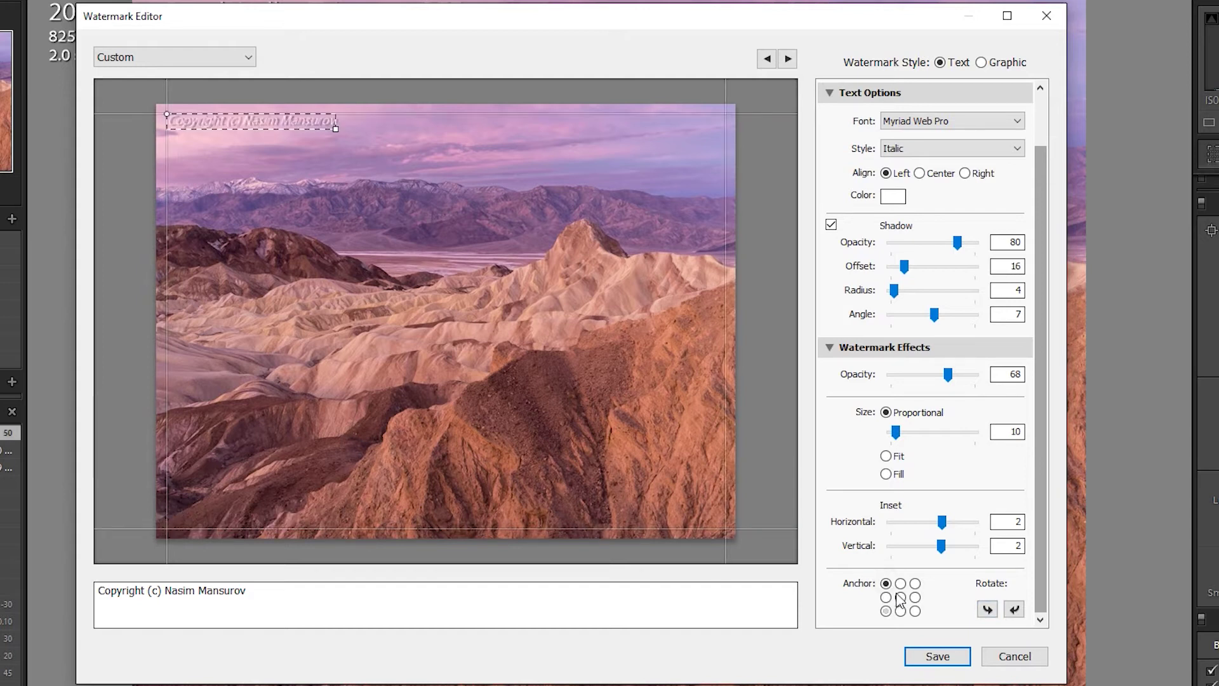
pyautogui.click(915, 584)
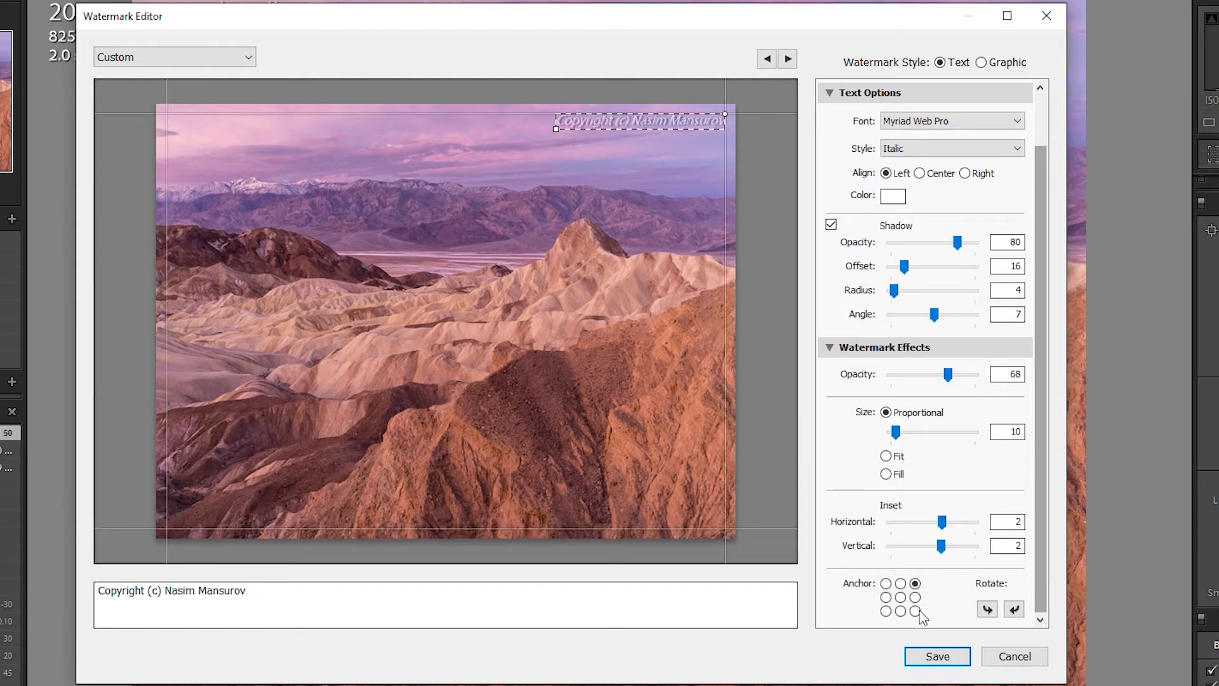
pyautogui.click(915, 611)
pyautogui.click(900, 596)
pyautogui.click(886, 611)
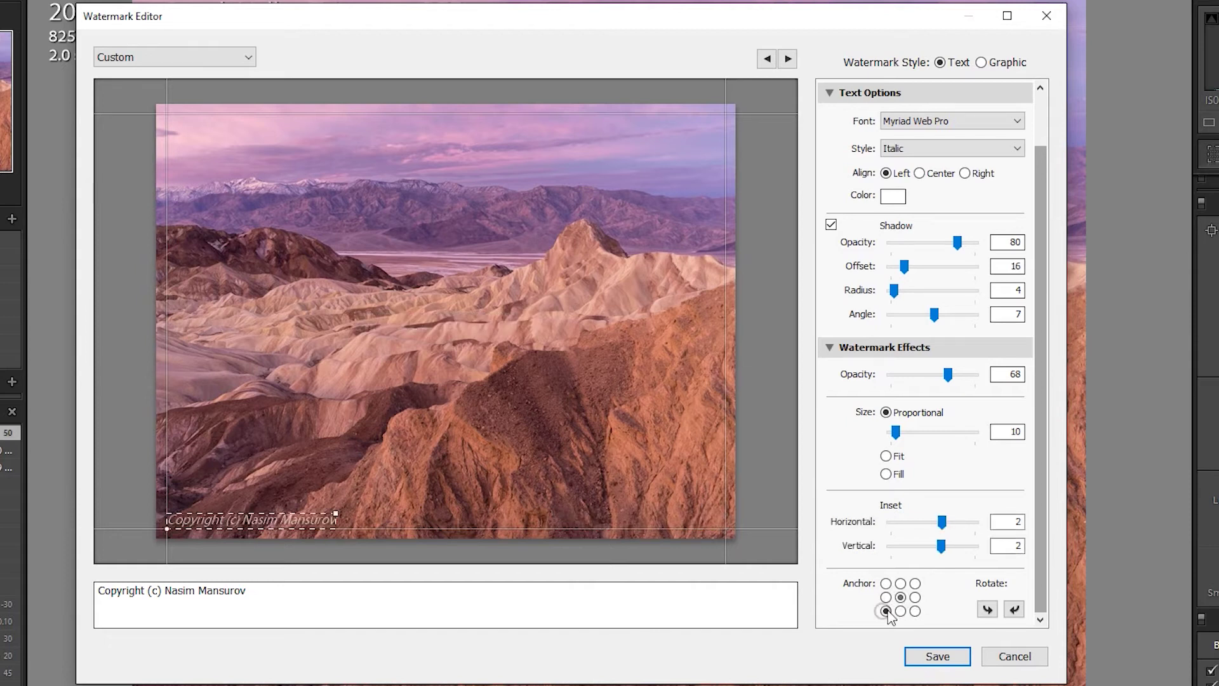
pyautogui.click(887, 597)
pyautogui.click(886, 583)
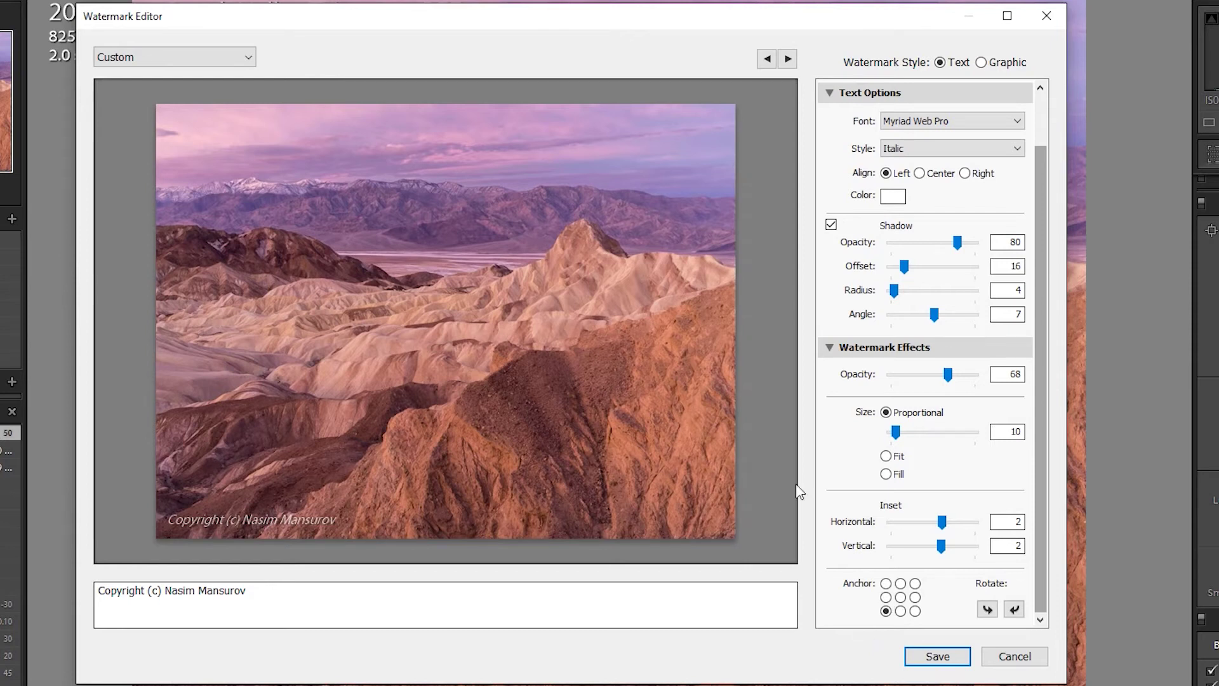
pyautogui.click(205, 61)
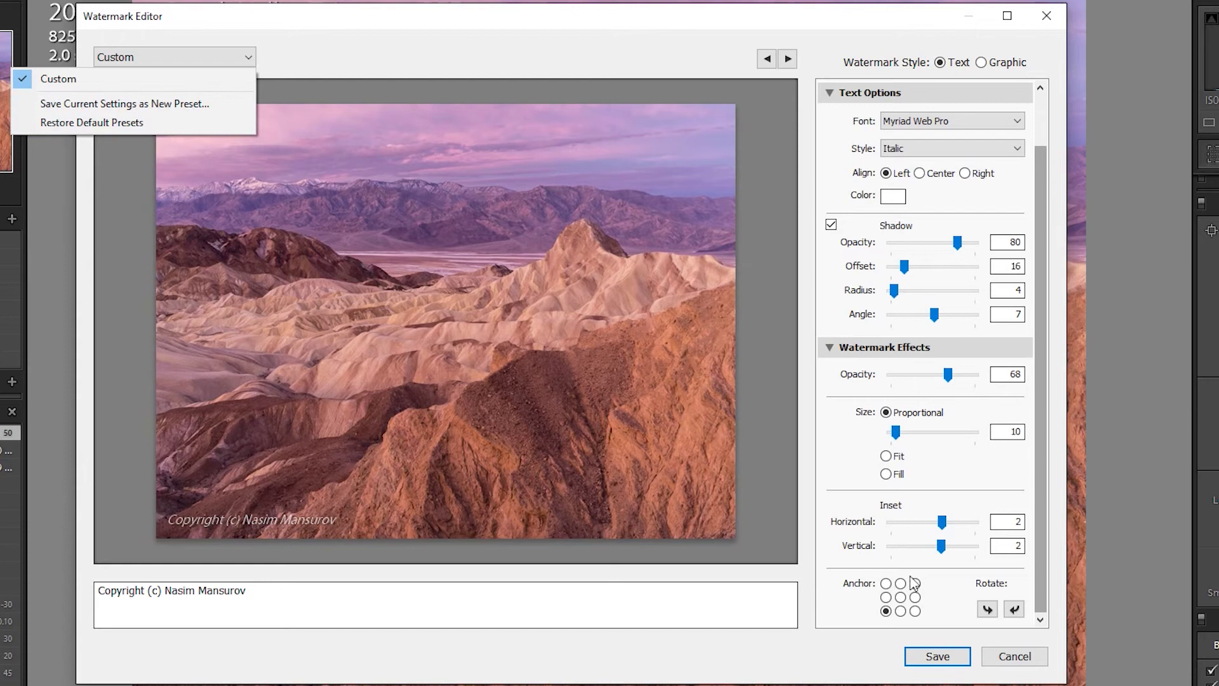
pyautogui.click(858, 597)
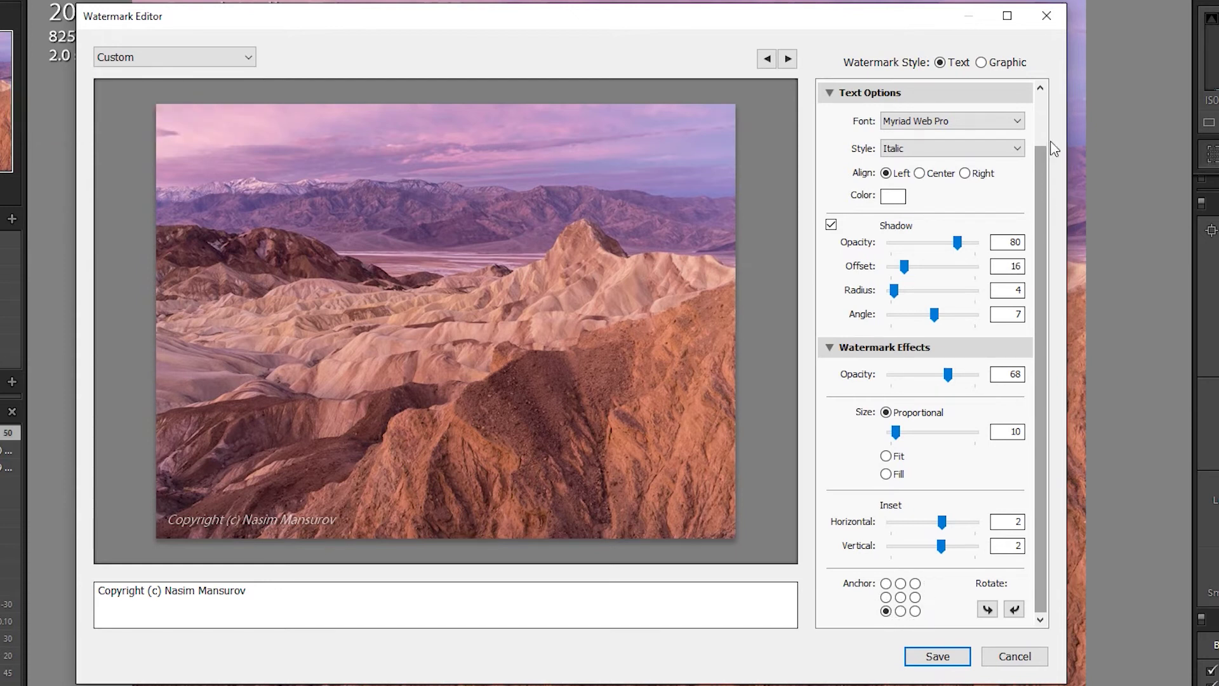
# Switch the watermark style to Graphic and load the High Resolution PNG logo from the Logo folder on the C: drive.
pyautogui.scroll(2, 1057, 136)
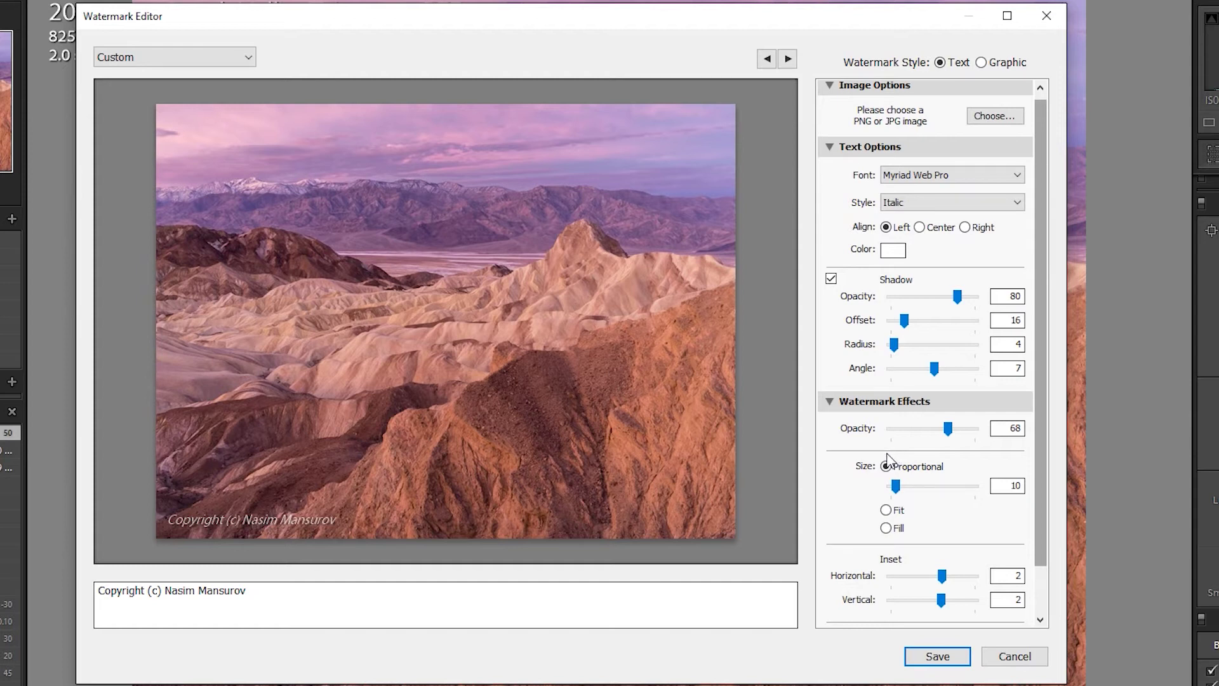
pyautogui.click(981, 63)
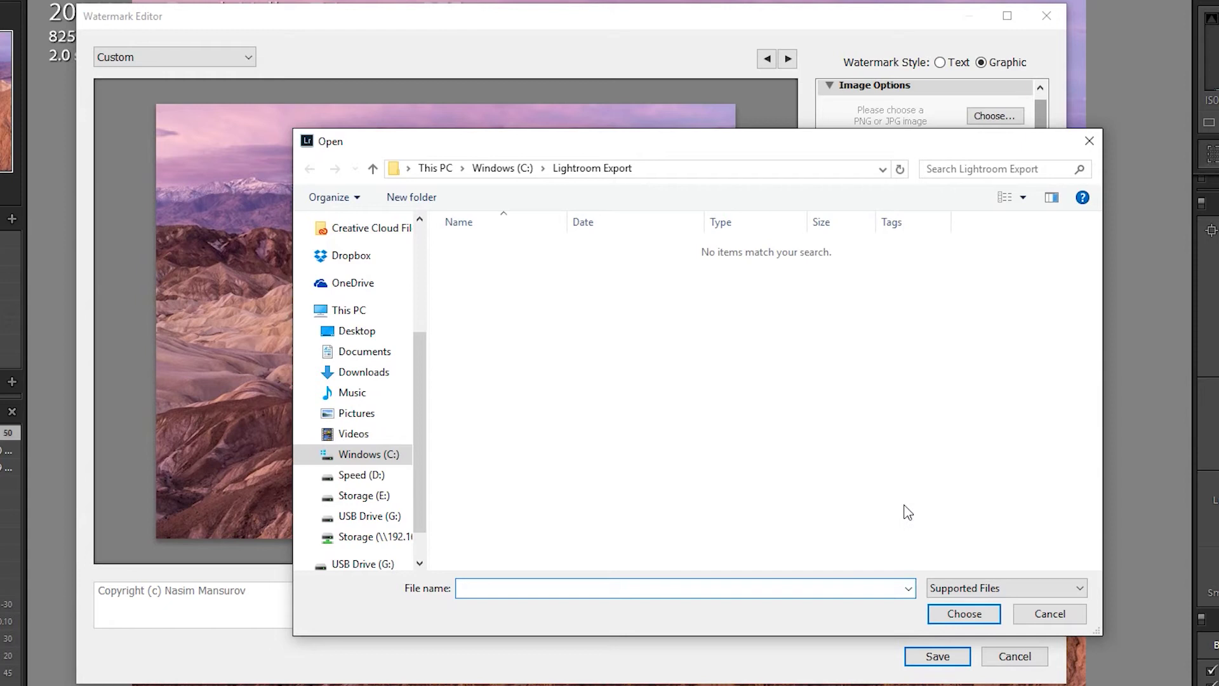
pyautogui.click(370, 453)
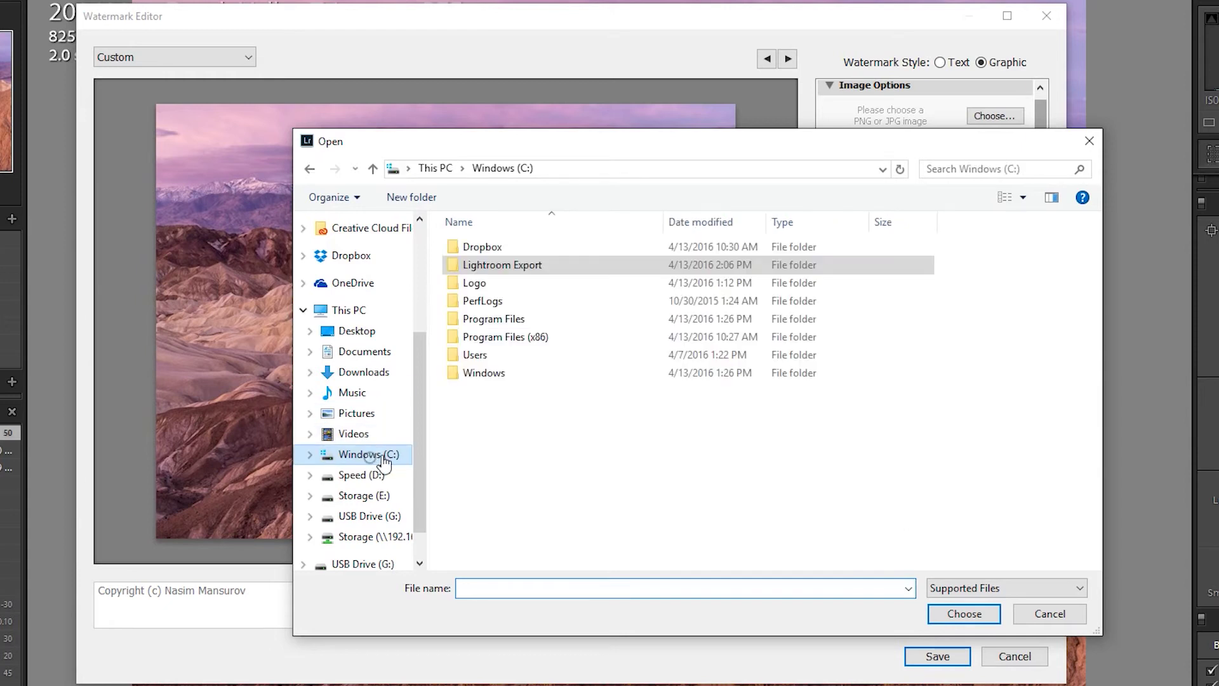
pyautogui.doubleClick(494, 284)
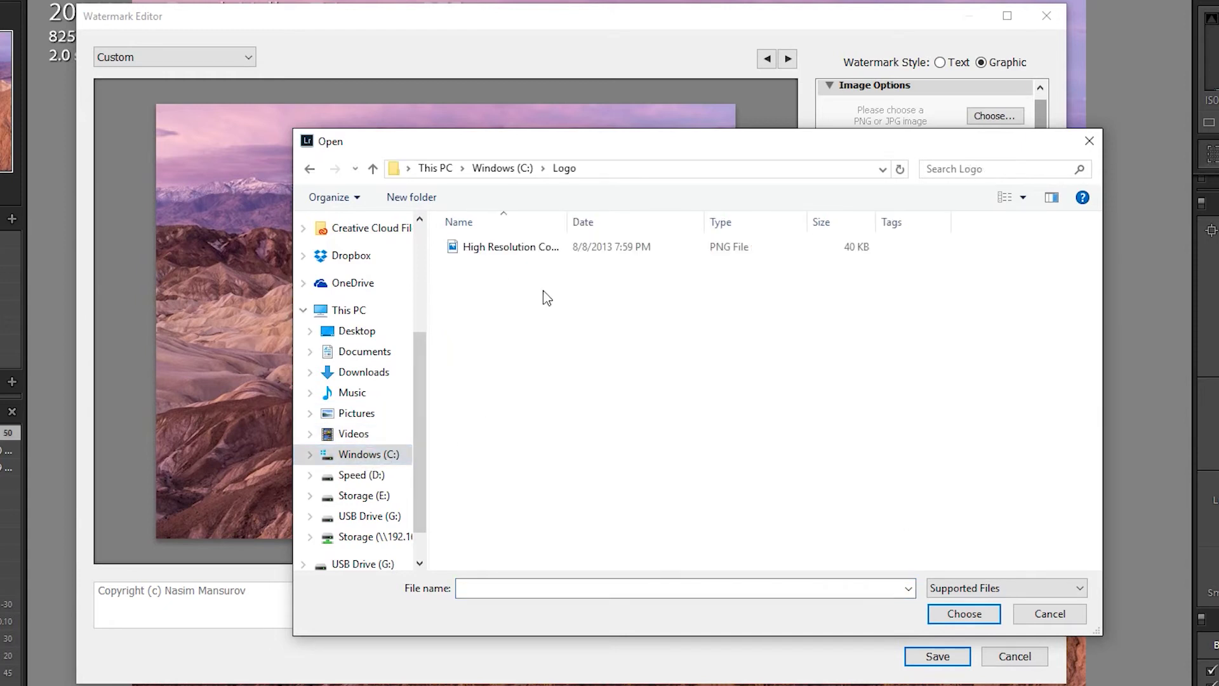
pyautogui.click(497, 251)
pyautogui.click(931, 615)
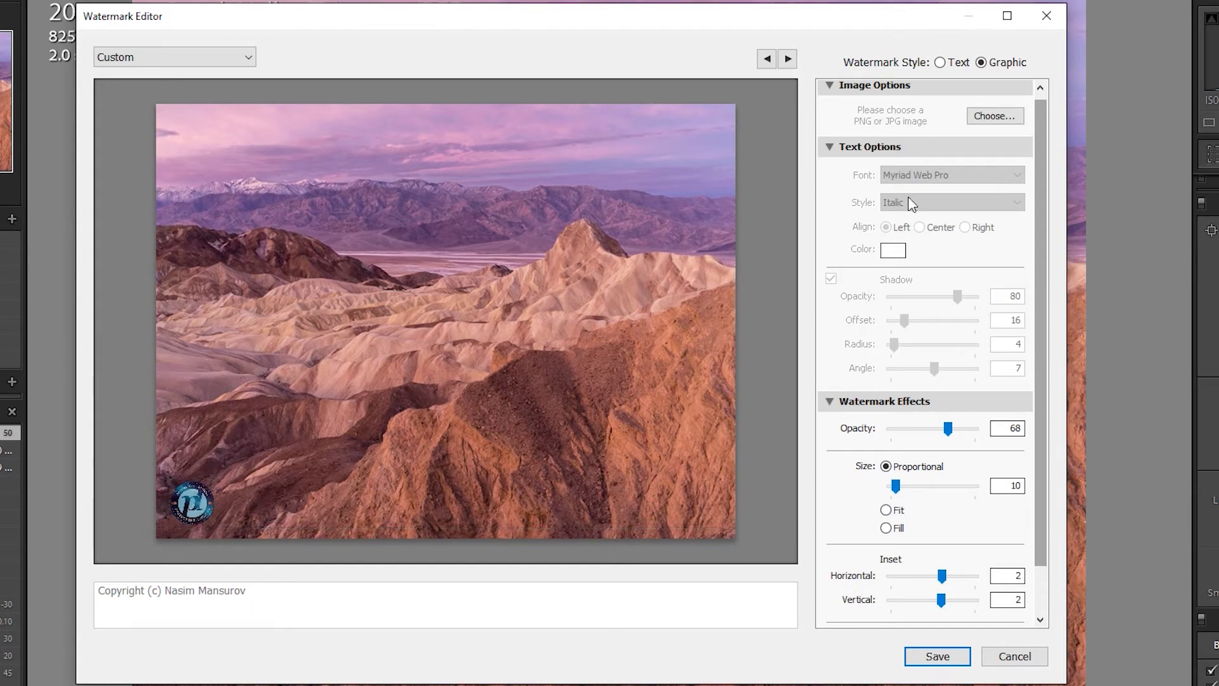
# Collapse the text options and set the graphic watermark's opacity to 50.
pyautogui.click(833, 148)
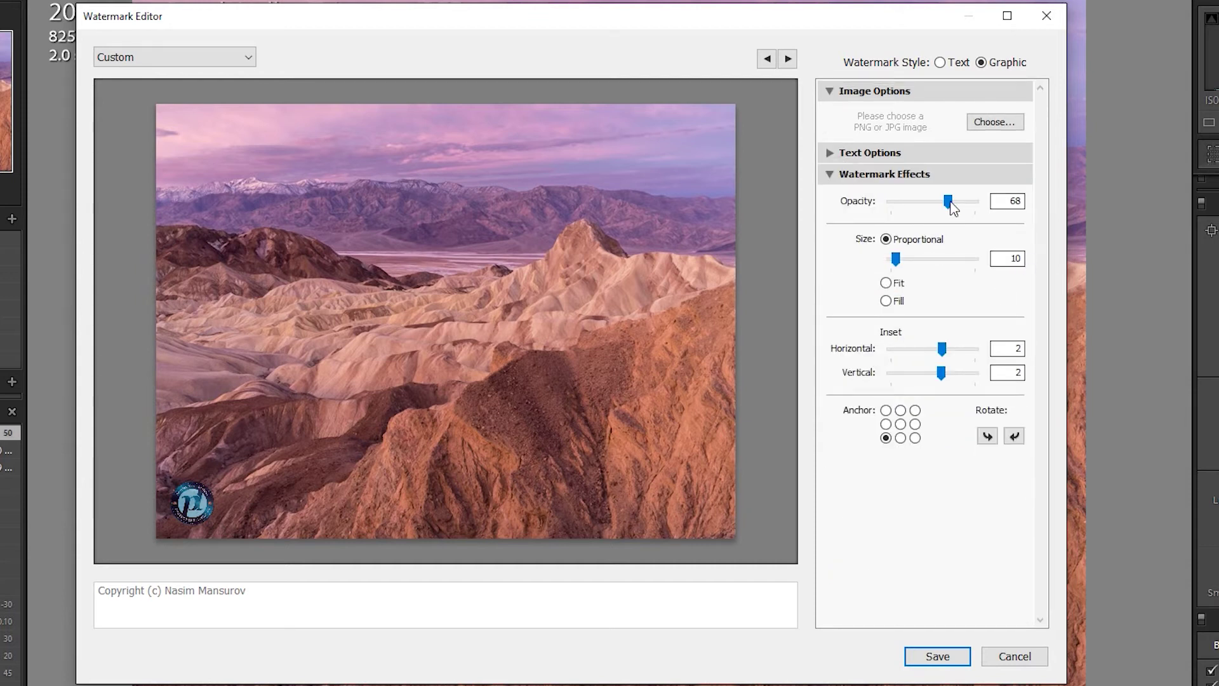
pyautogui.moveTo(944, 200)
pyautogui.mouseDown()
pyautogui.moveTo(925, 201)
pyautogui.moveTo(1013, 202)
pyautogui.moveTo(931, 201)
pyautogui.mouseUp()
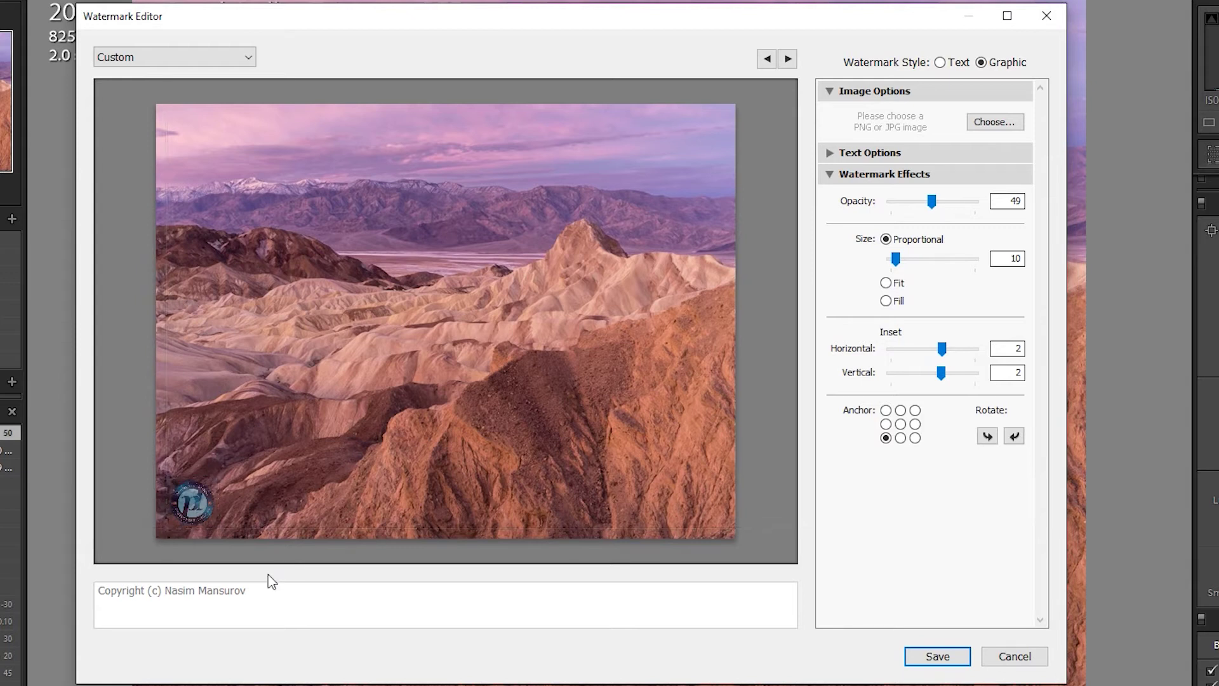
pyautogui.click(944, 202)
pyautogui.moveTo(945, 209); pyautogui.dragTo(949, 214)
pyautogui.click(1023, 204)
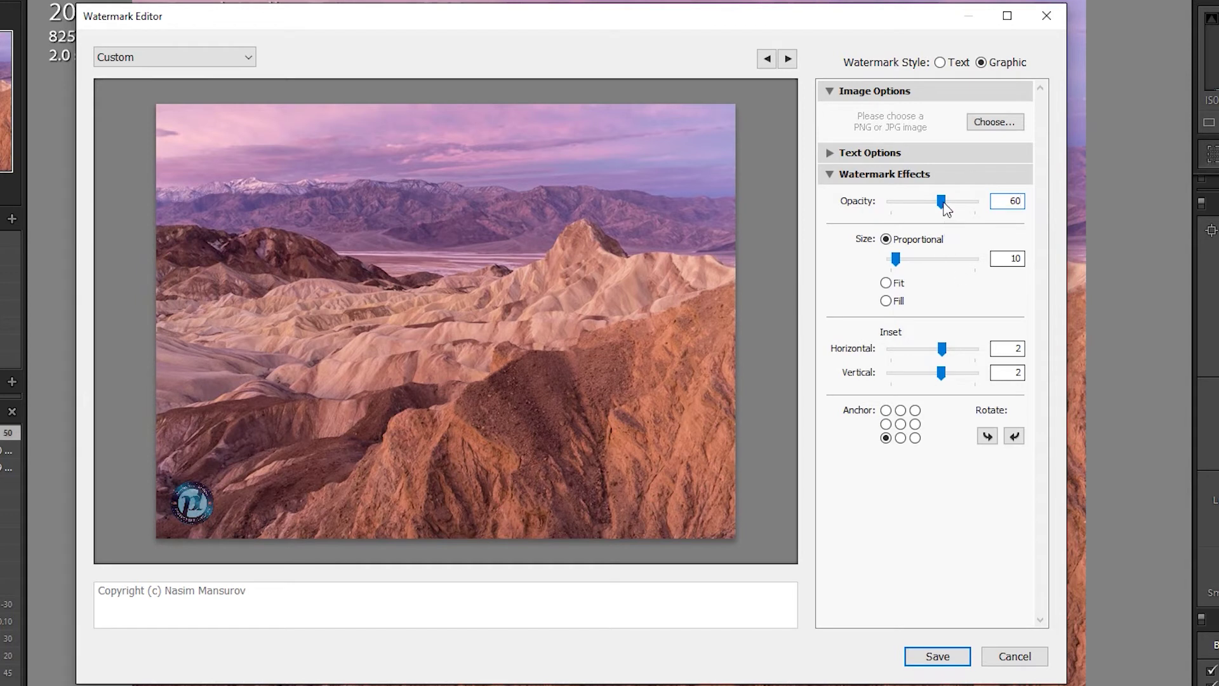
pyautogui.moveTo(942, 204); pyautogui.dragTo(930, 199)
# Try the logo watermark at proportional sizes 6 and 15, and return the size to 10.
pyautogui.moveTo(895, 259)
pyautogui.mouseDown()
pyautogui.moveTo(918, 265)
pyautogui.moveTo(893, 263)
pyautogui.mouseUp()
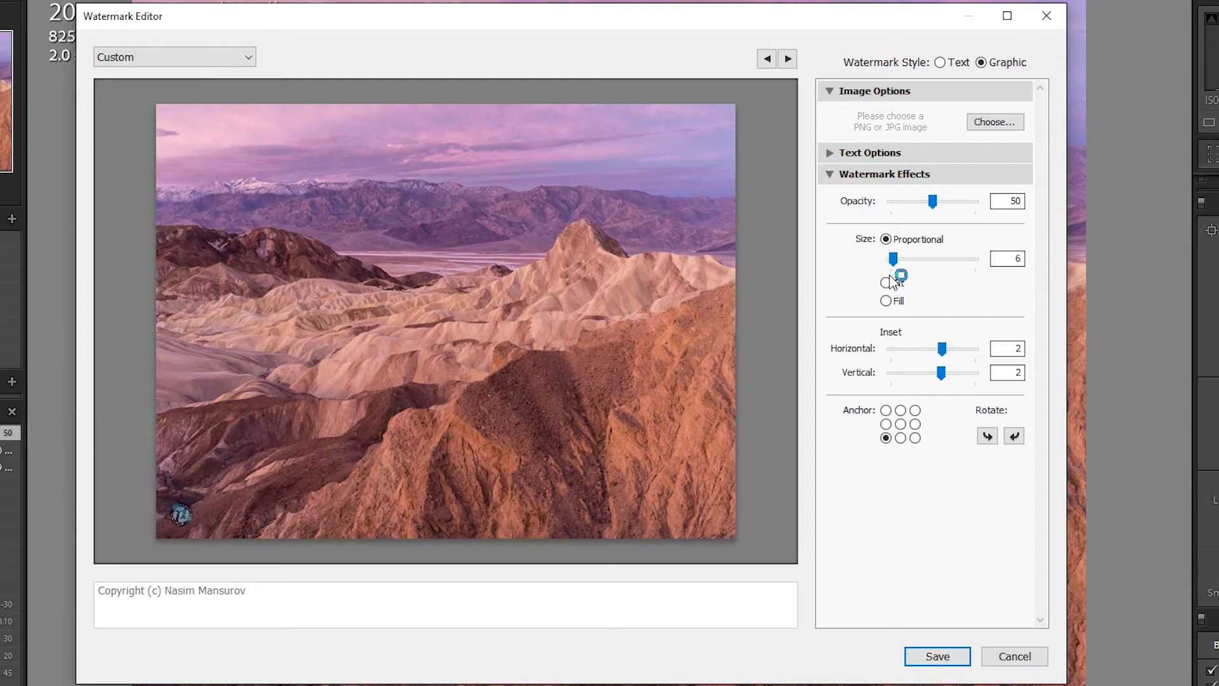
pyautogui.click(1010, 261)
pyautogui.write('15')
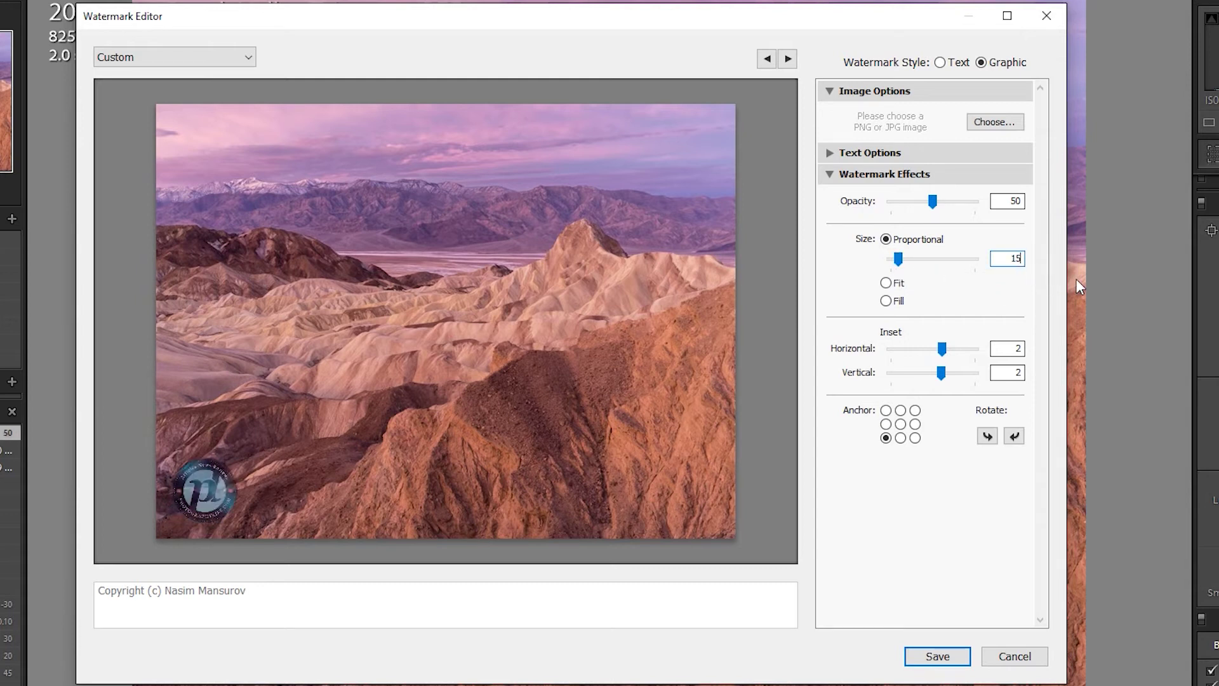
pyautogui.press('BackSpace')
pyautogui.write('0')
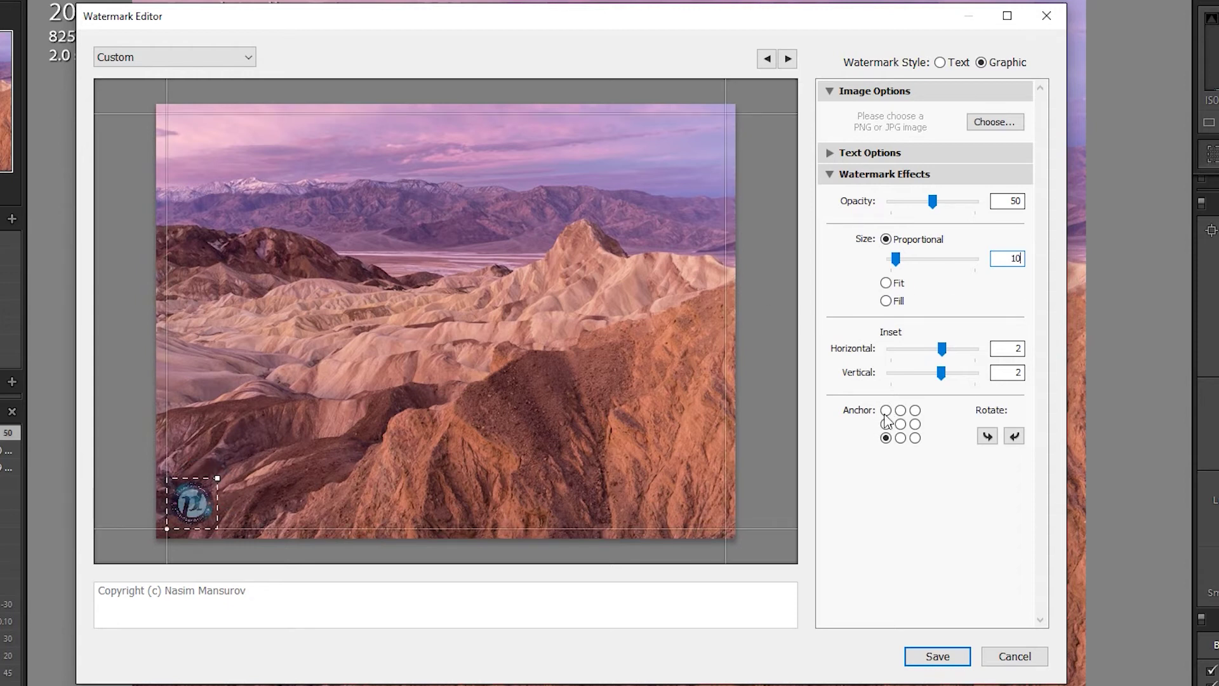
# Anchor the logo in the photo's top-left corner and save the settings as a watermark preset named "PL - Top Left".
pyautogui.click(886, 410)
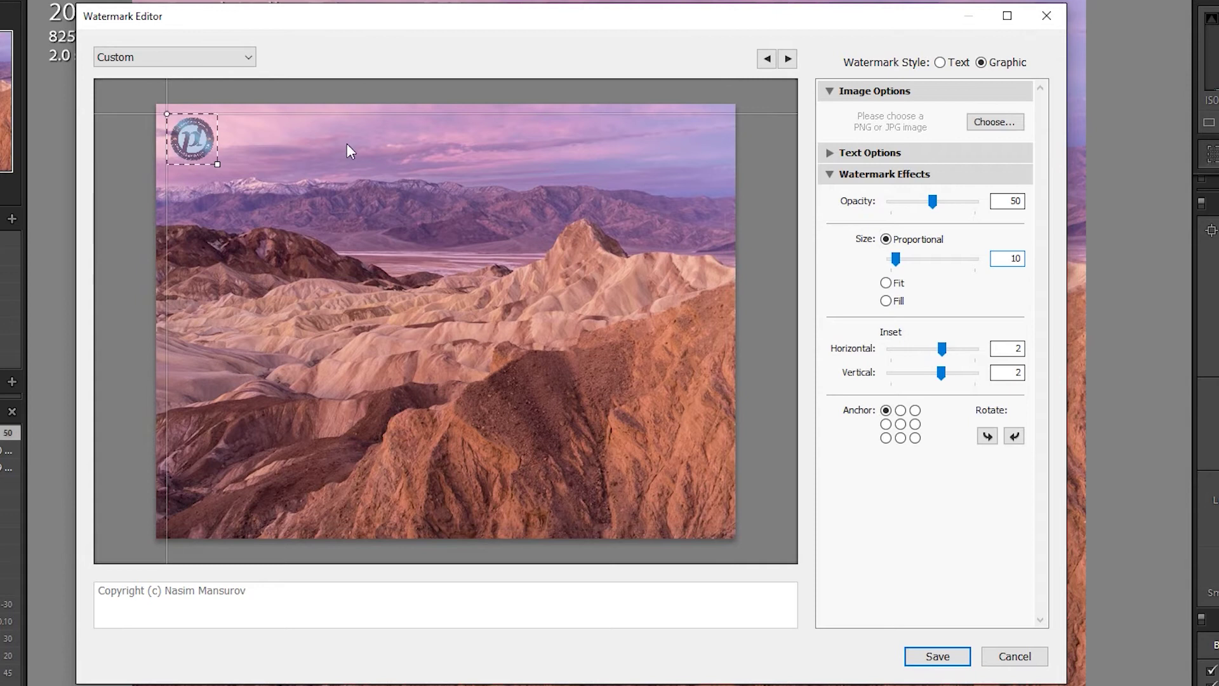
pyautogui.click(169, 57)
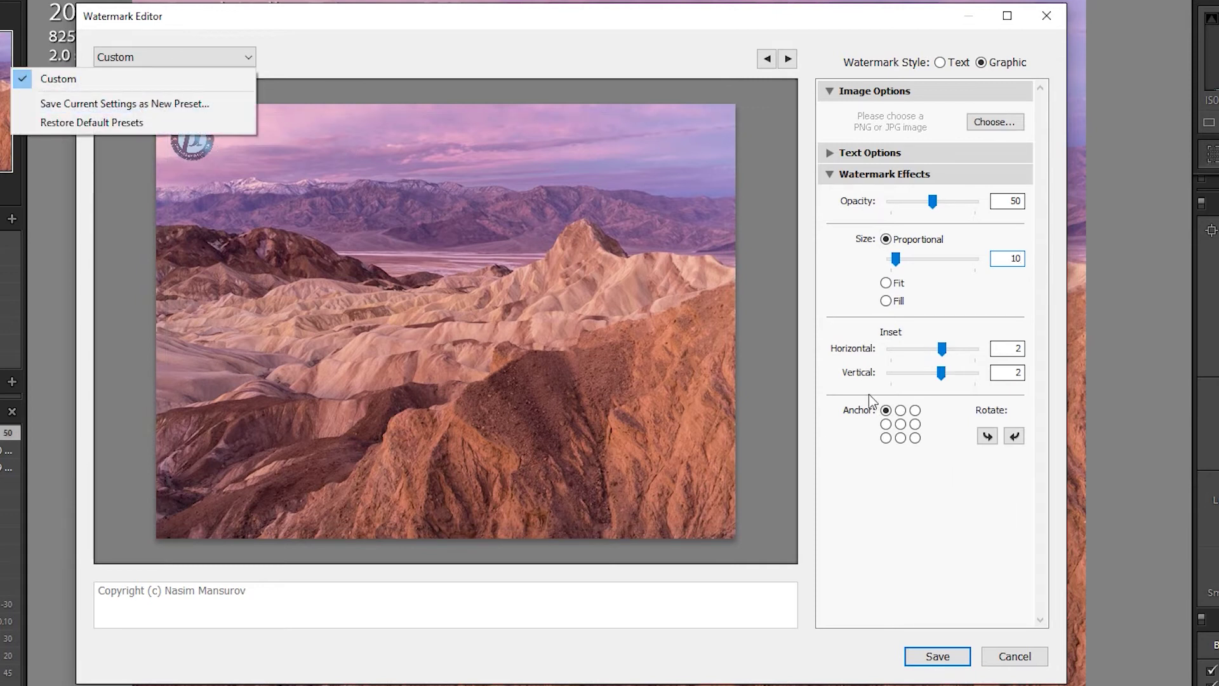
pyautogui.click(156, 108)
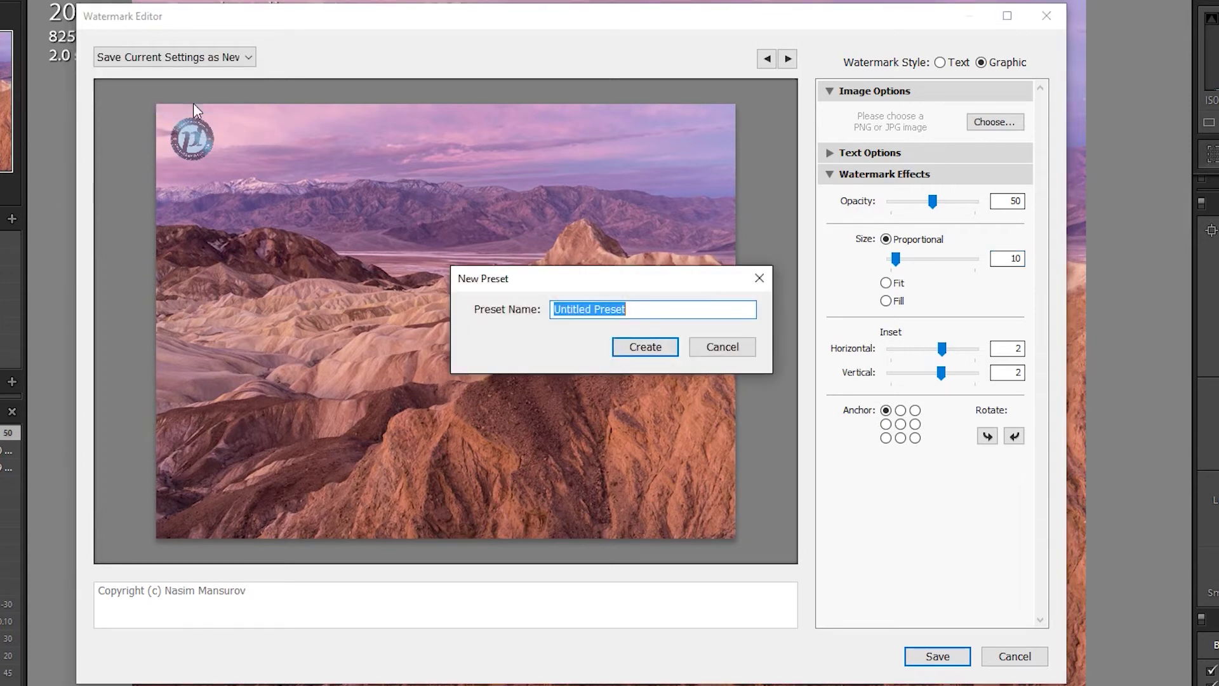
pyautogui.write('PL - Top Left')
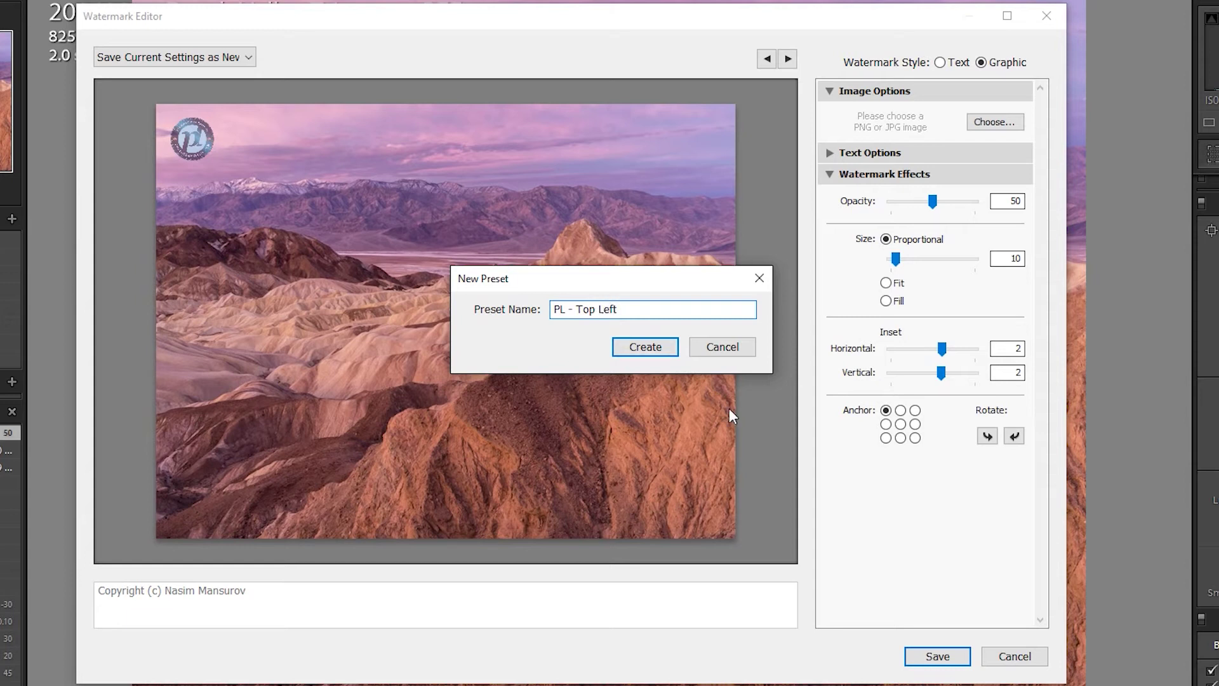
pyautogui.click(648, 352)
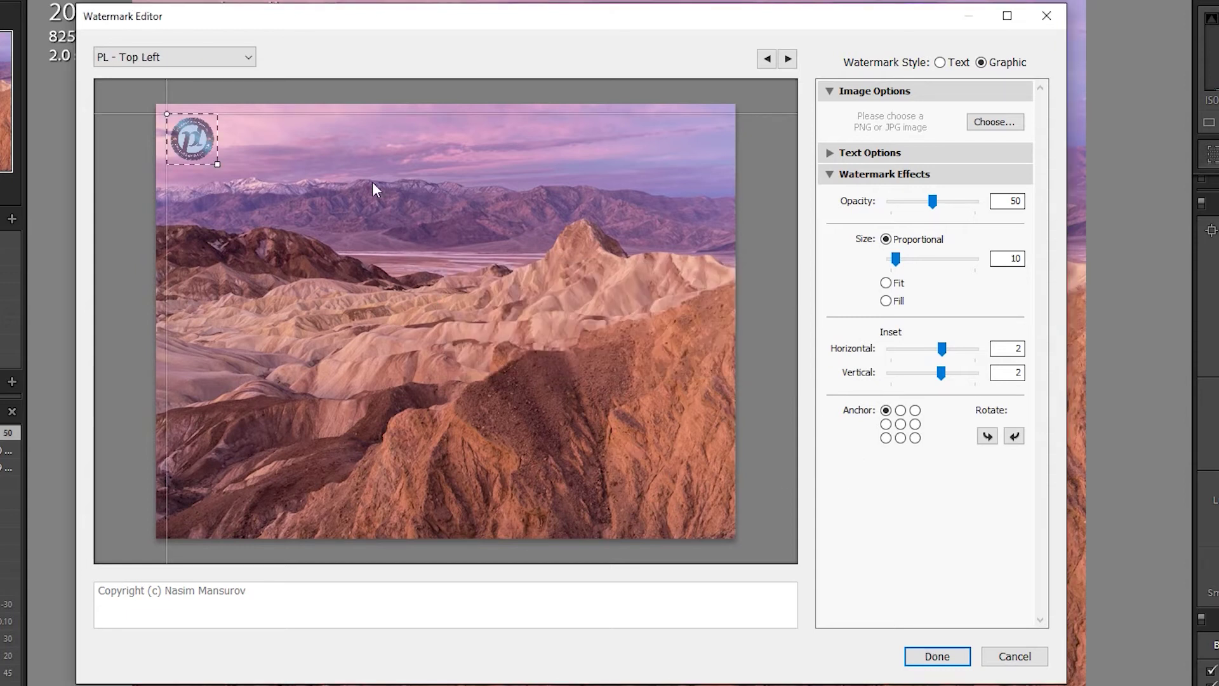
# Anchor the logo in the photo's top-right corner and save the settings as a watermark preset named "PL - Top Right".
pyautogui.click(915, 410)
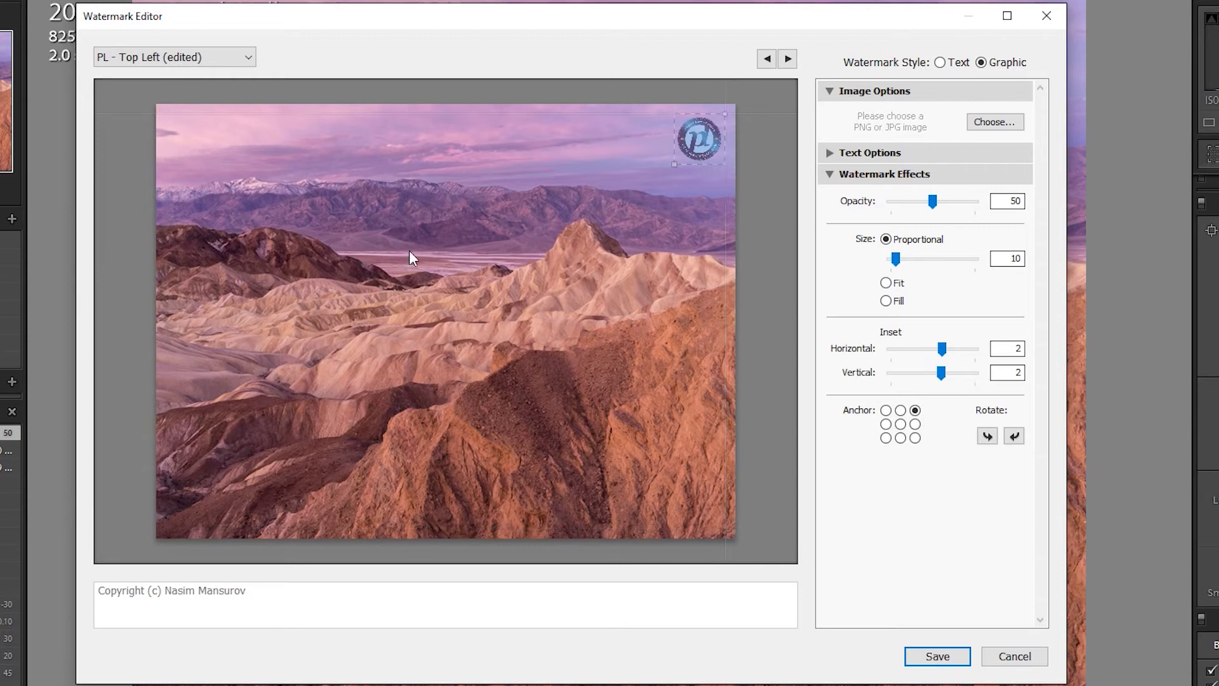
pyautogui.click(122, 61)
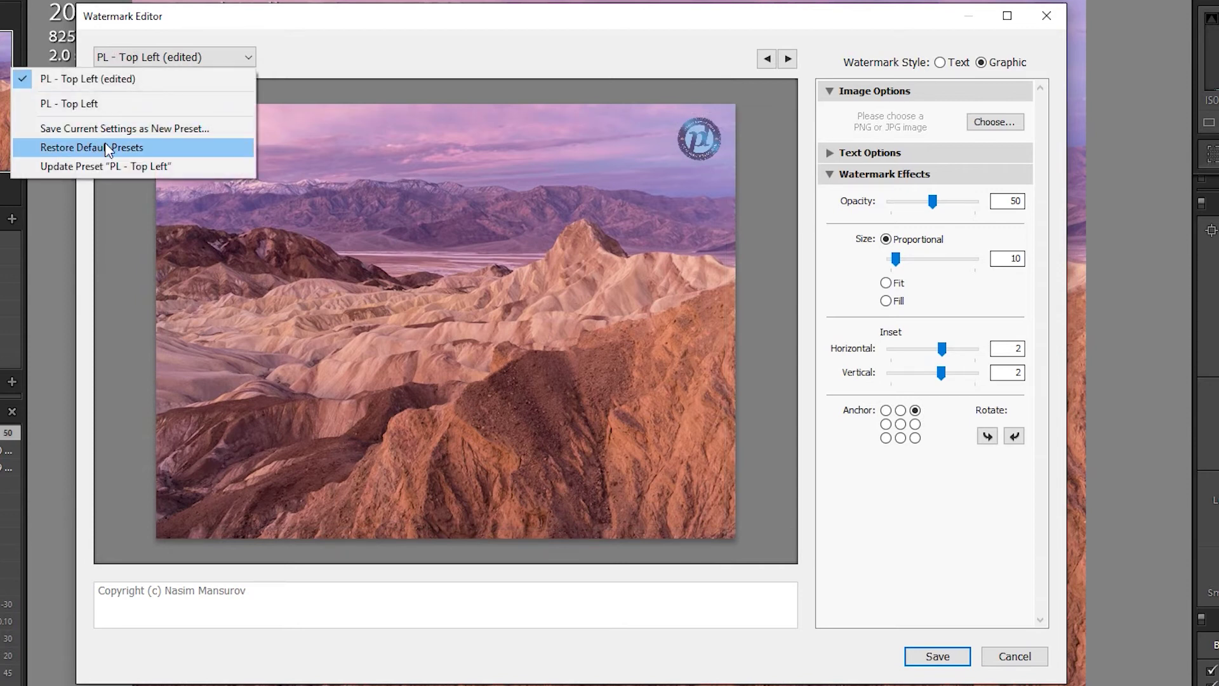
pyautogui.click(127, 129)
pyautogui.write('PL - Top Right')
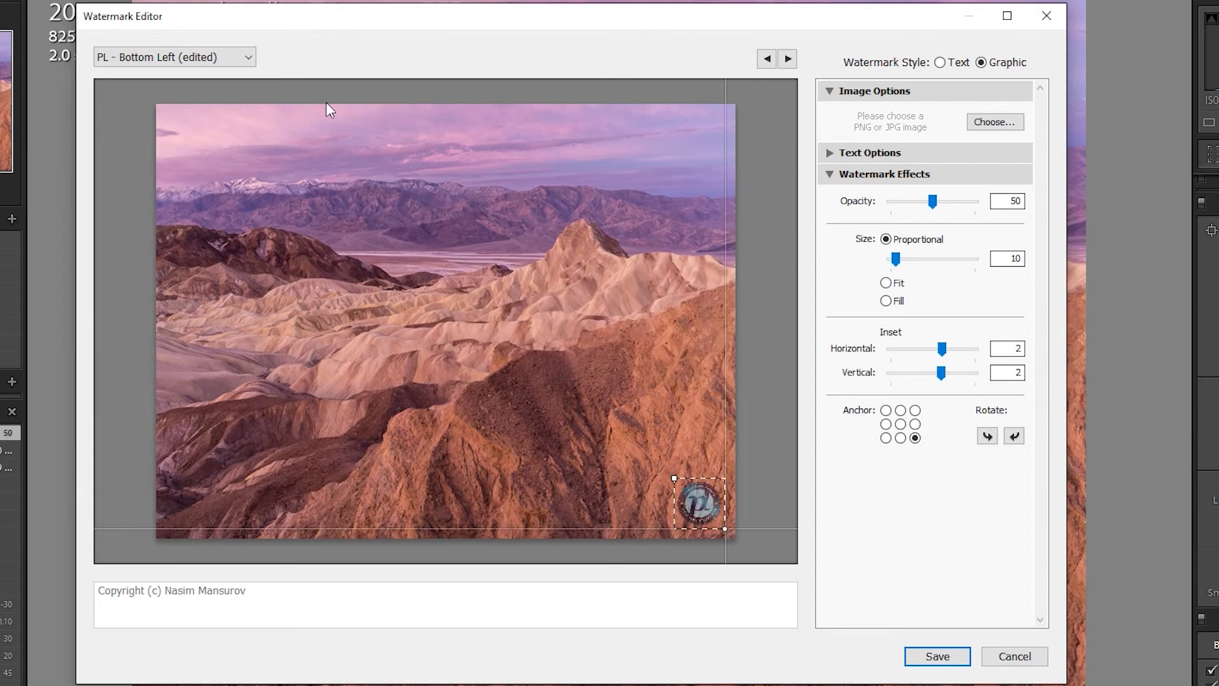
# Save the bottom-right logo placement as a watermark preset named "PL - Bottom Right" and finish editing the watermark.
pyautogui.click(175, 57)
pyautogui.click(127, 129)
pyautogui.write('PL - Bottom Right')
pyautogui.press('Return')
pyautogui.click(204, 57)
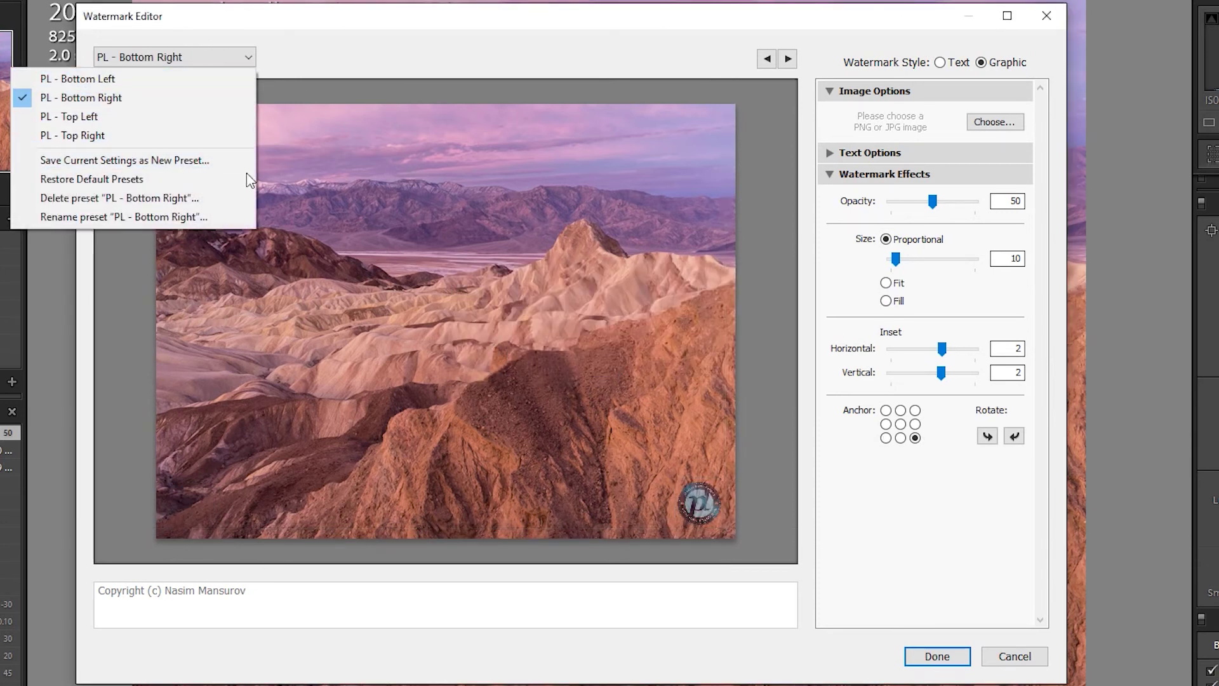
pyautogui.click(938, 656)
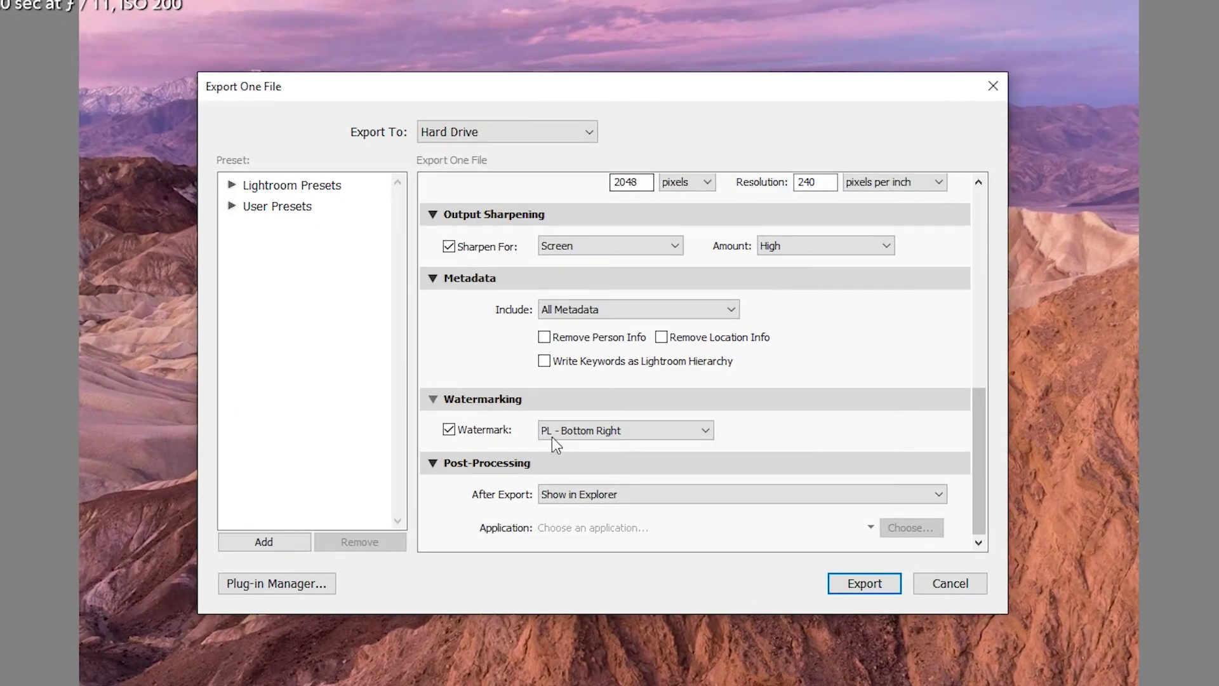
# Choose the "PL - Bottom Left" watermark for the export and set the after-export action to Show in Explorer.
pyautogui.click(552, 435)
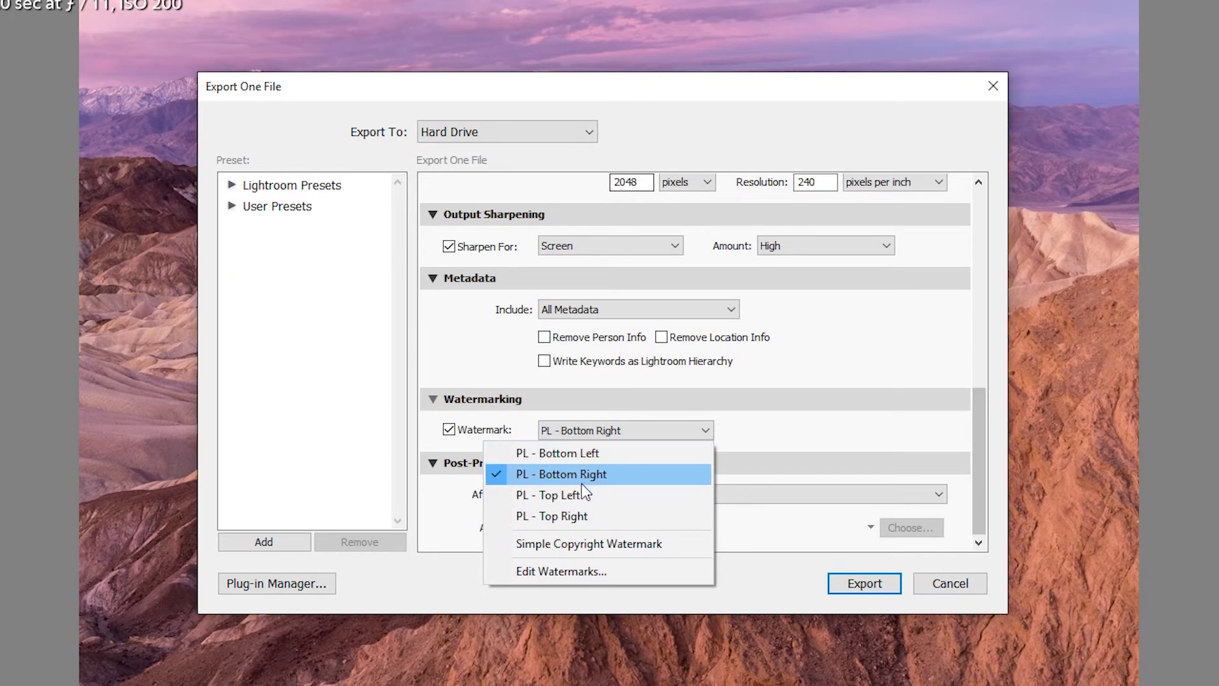
pyautogui.click(565, 455)
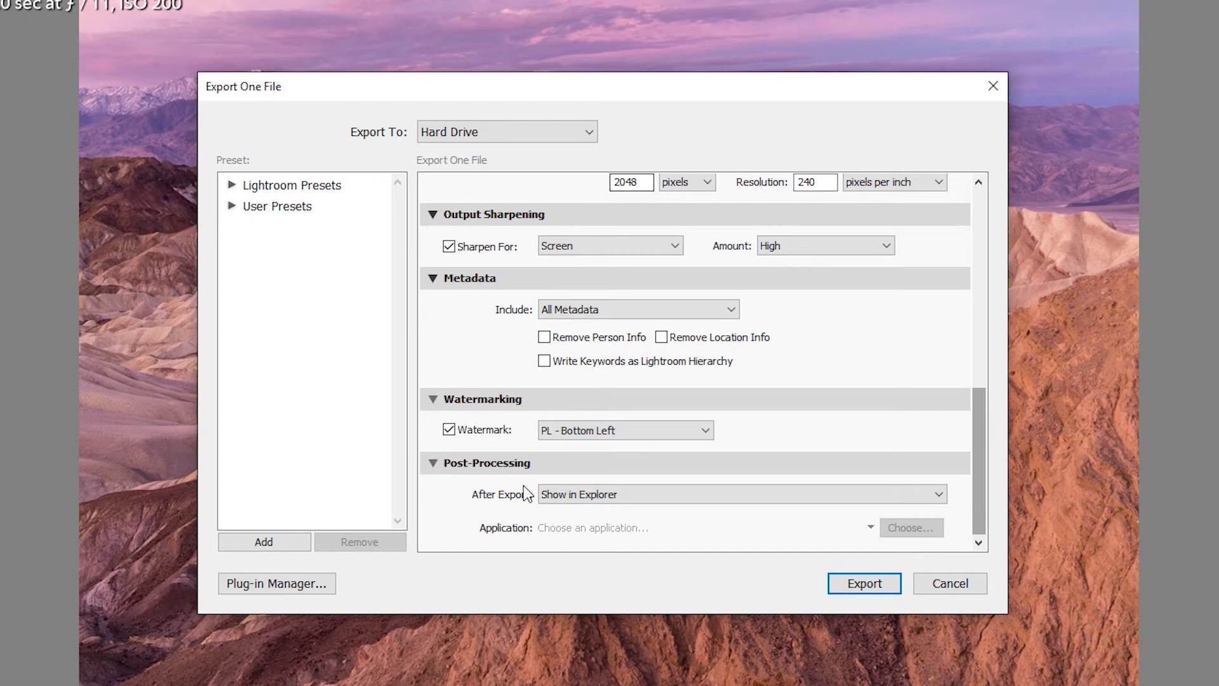
pyautogui.click(579, 494)
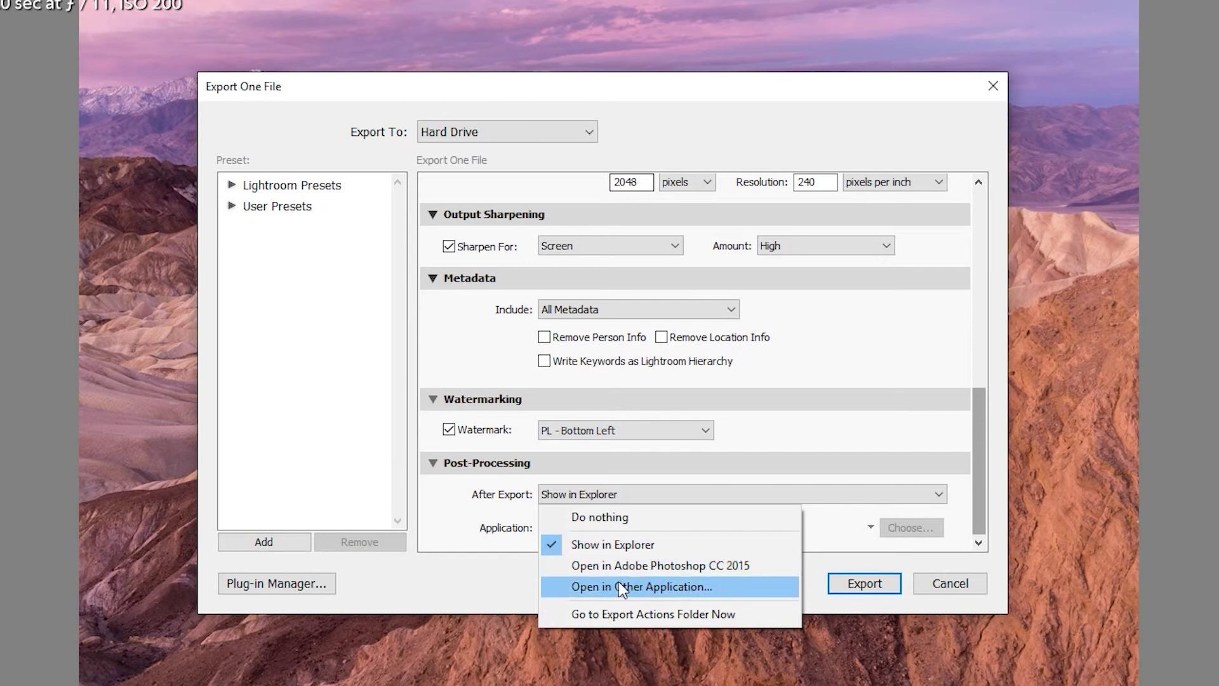
pyautogui.click(613, 545)
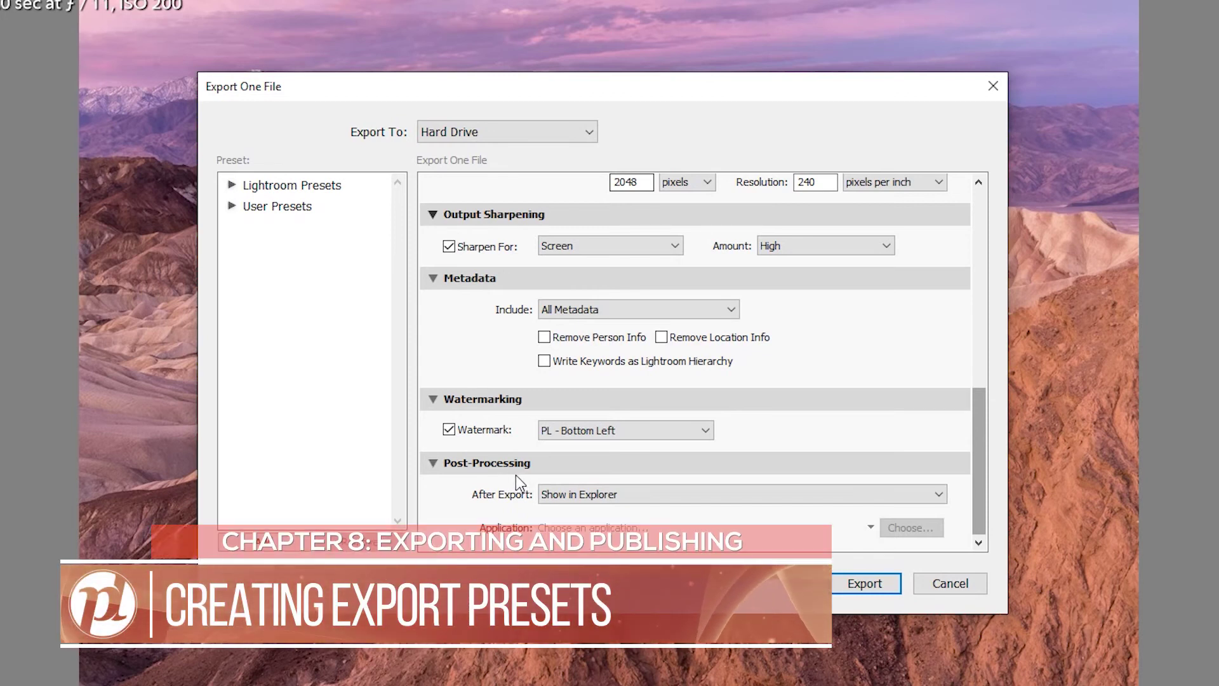
# Save the current export settings as a preset named "Facebook" in the User Presets folder.
pyautogui.click(265, 542)
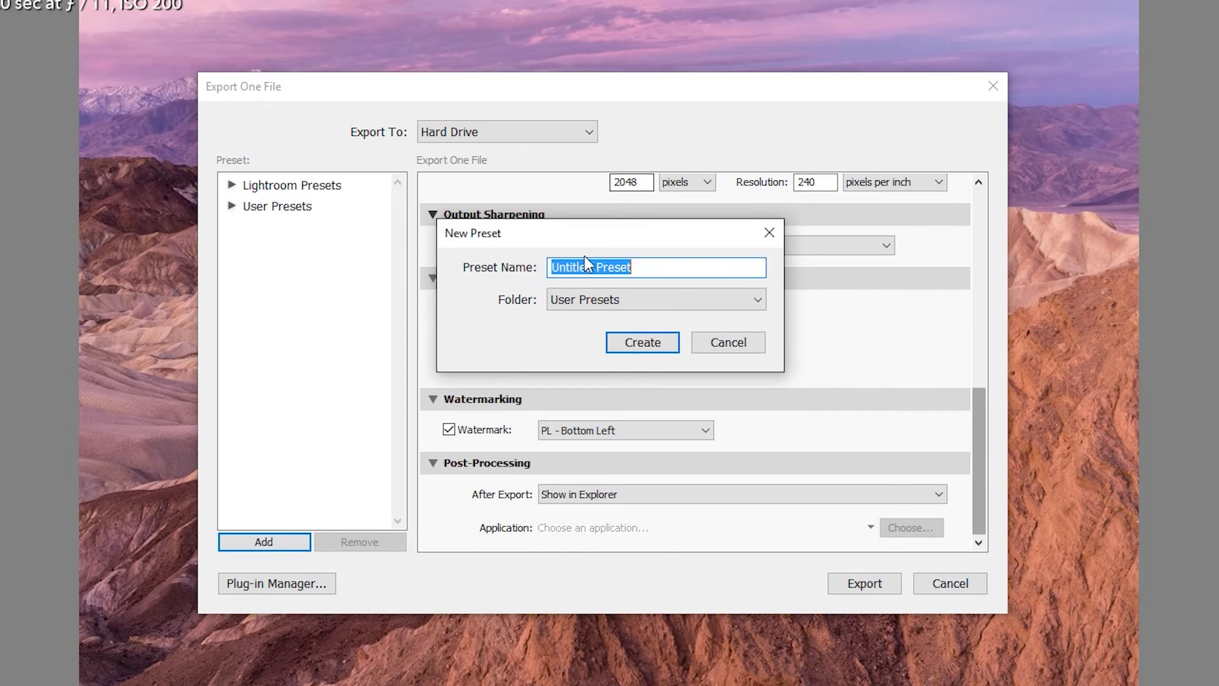
pyautogui.write('Facebook')
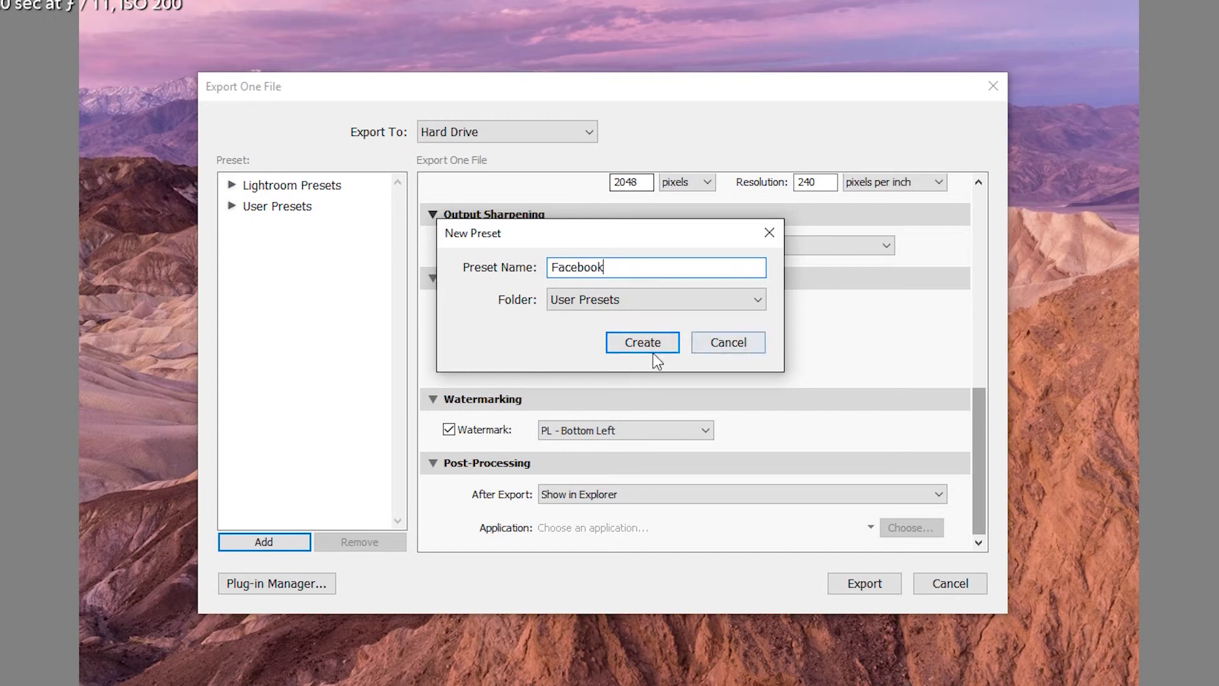
pyautogui.click(637, 344)
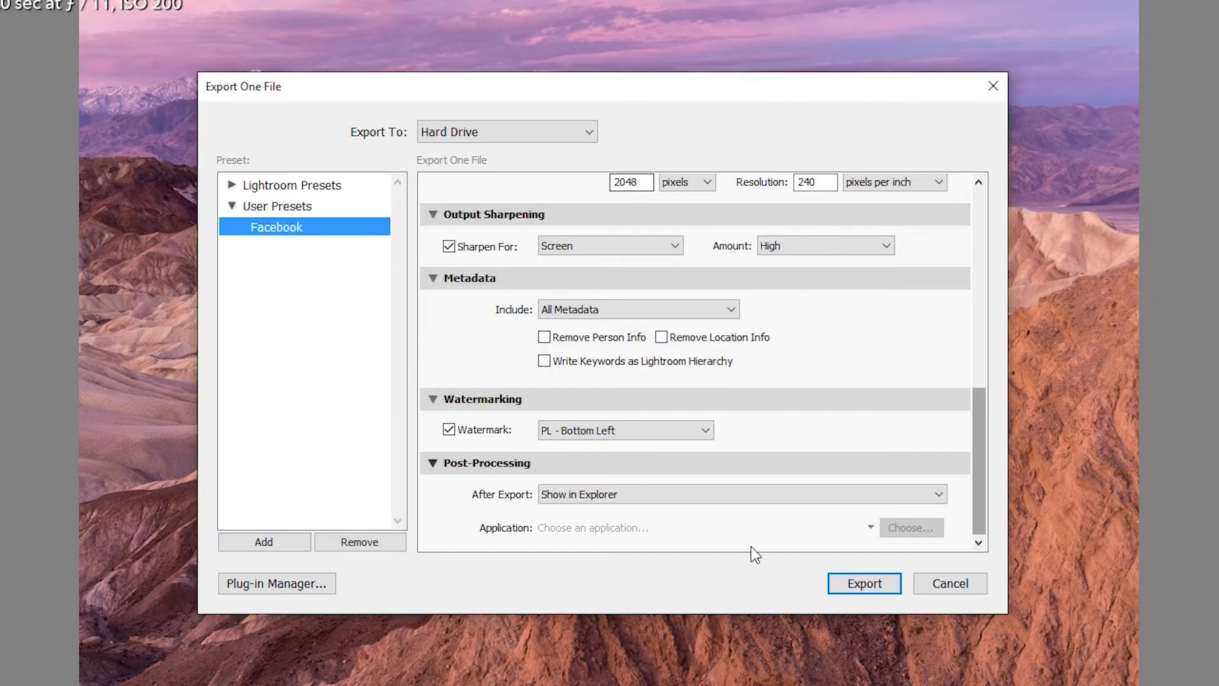
# Export the photo and compare the exported JPEG in Photos with the original in Lightroom.
pyautogui.click(852, 589)
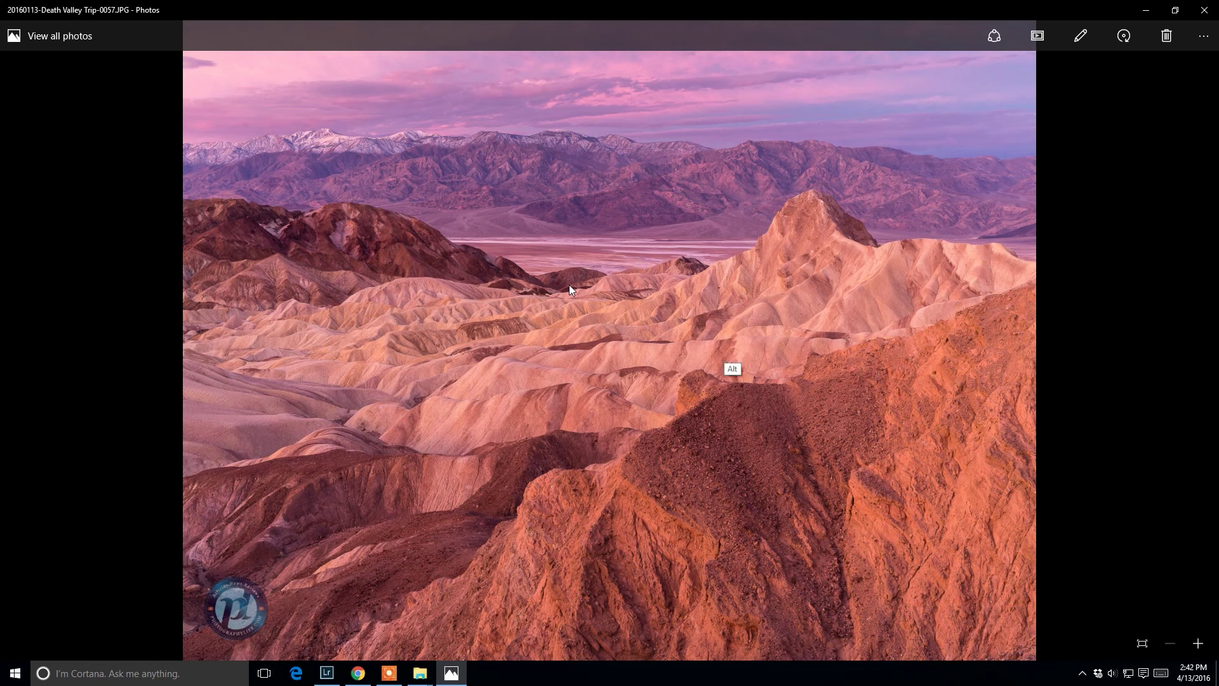
pyautogui.hotkey('alt', 'Tab')
pyautogui.hotkey('alt', 'Tab')
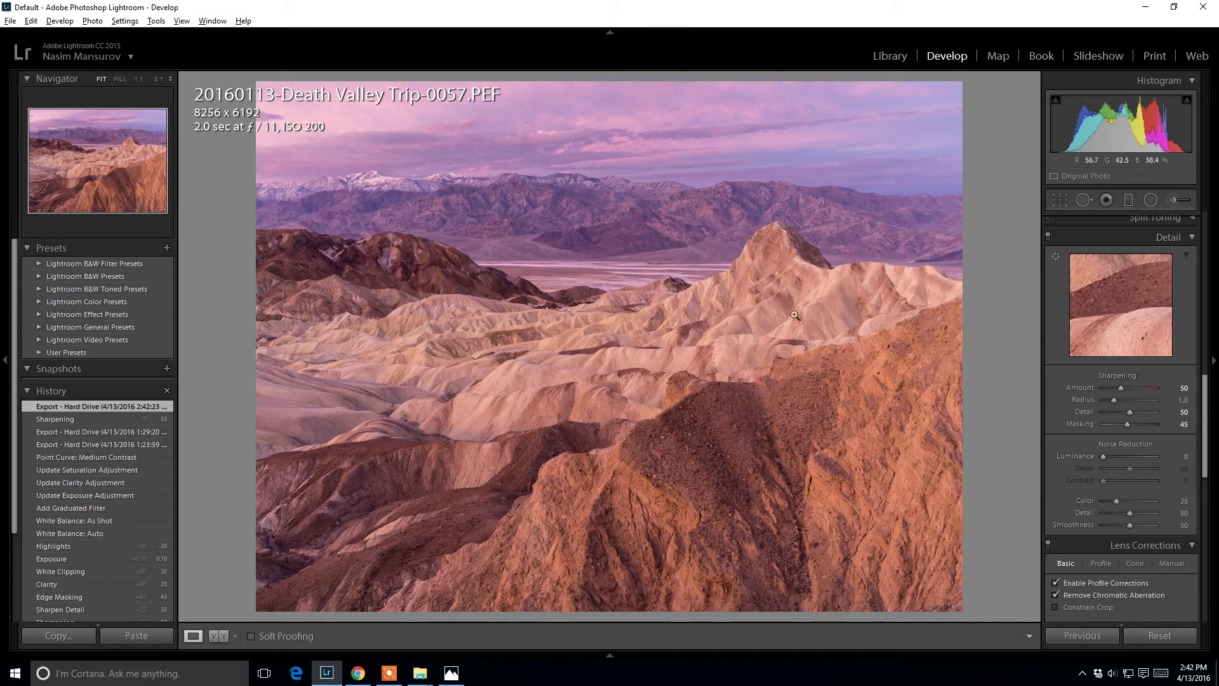
pyautogui.hotkey('alt', 'Tab')
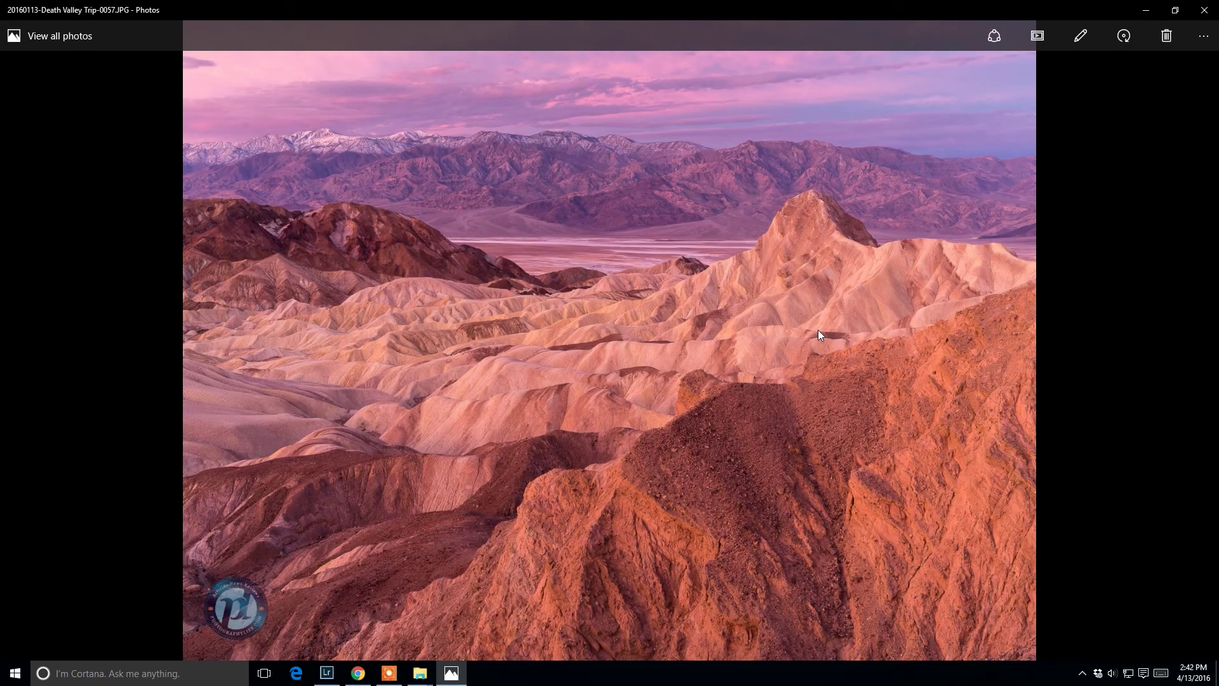
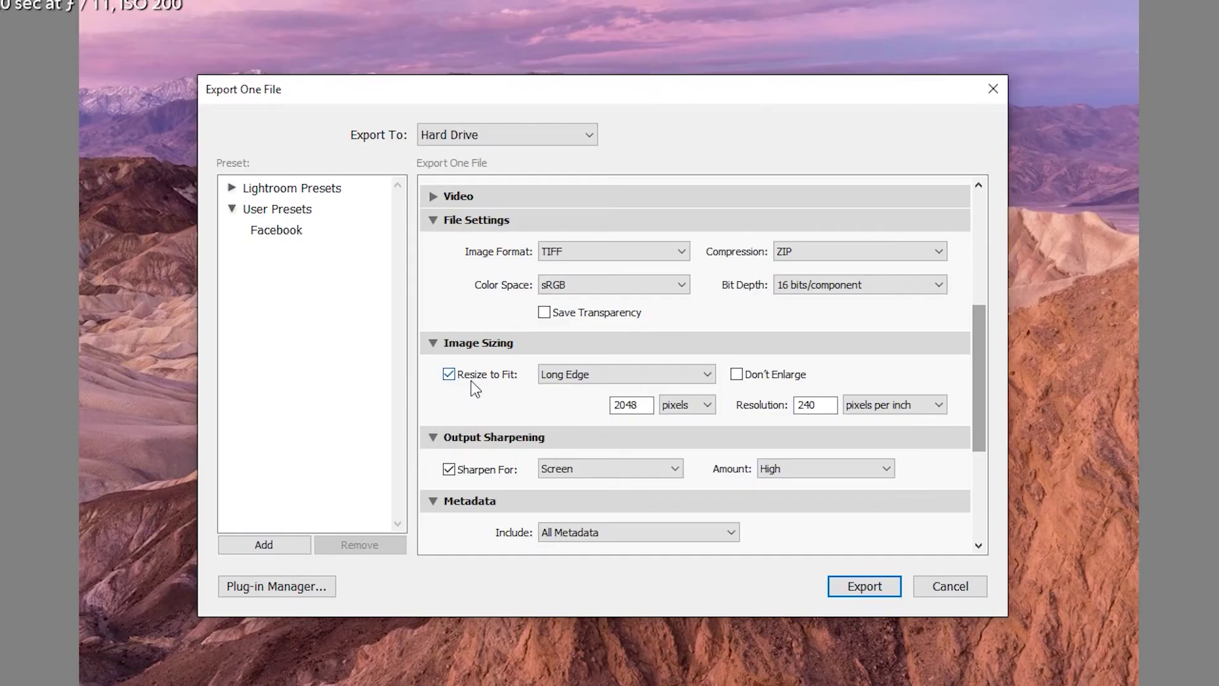
# Turn off resizing and output sharpening for the TIFF export.
pyautogui.click(449, 374)
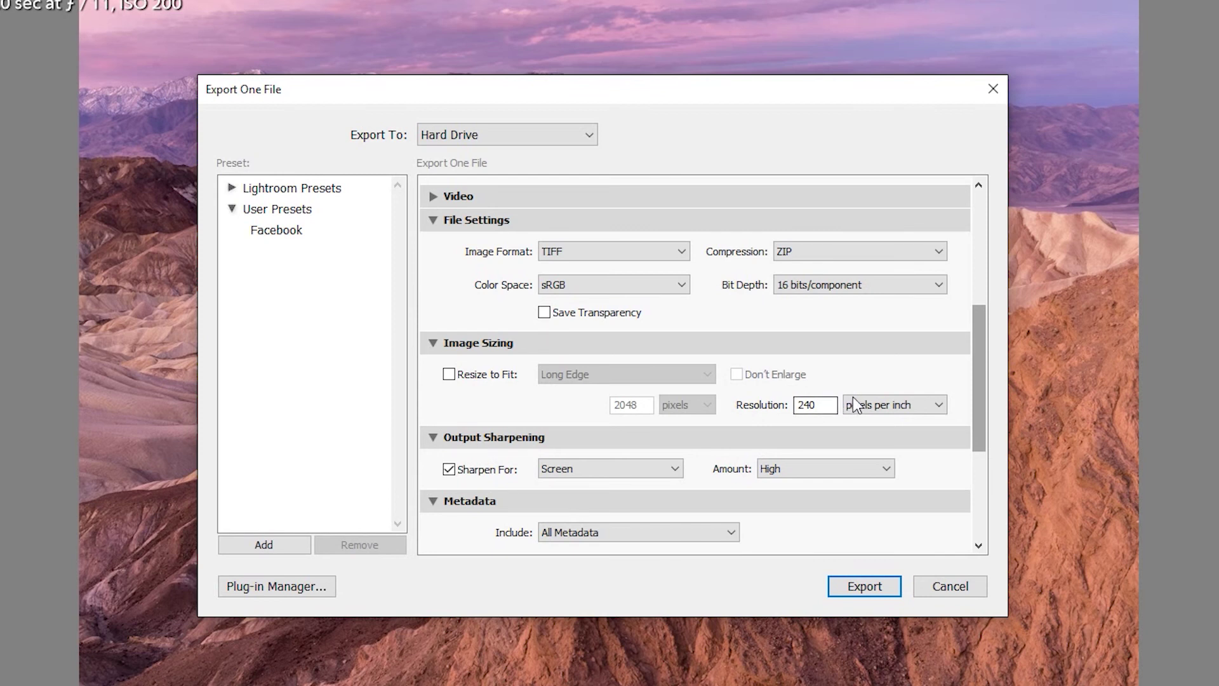
pyautogui.moveTo(980, 402); pyautogui.dragTo(971, 455)
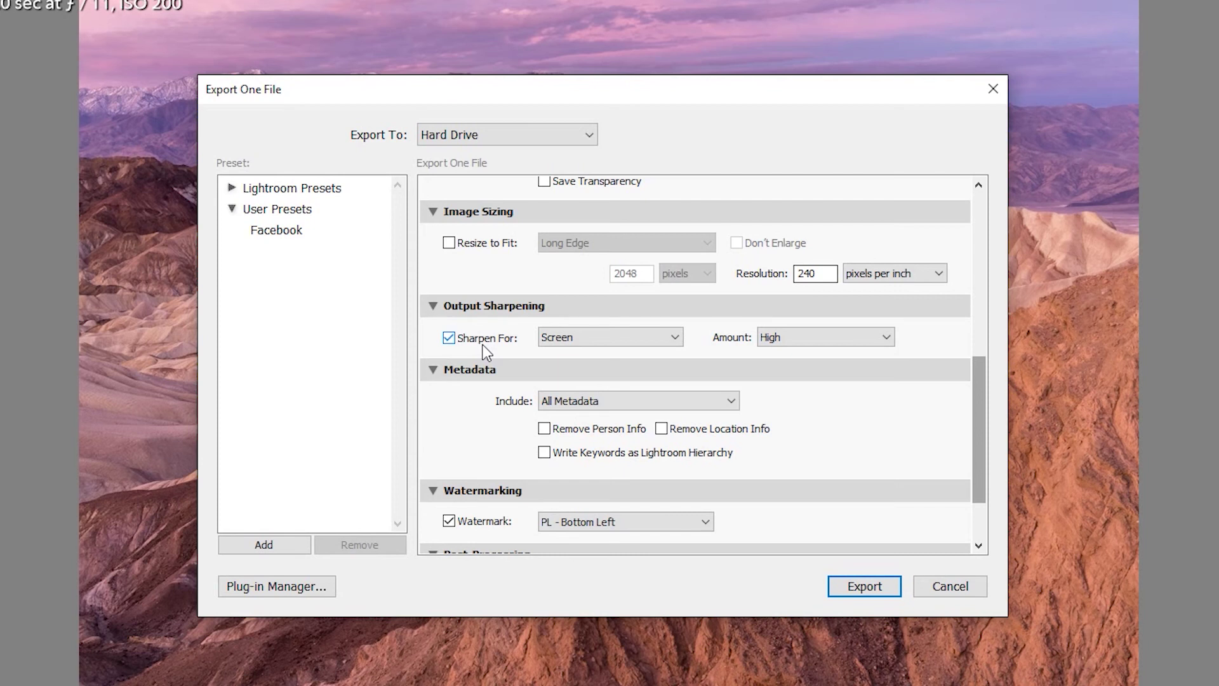
pyautogui.click(485, 343)
pyautogui.moveTo(977, 410); pyautogui.dragTo(967, 463)
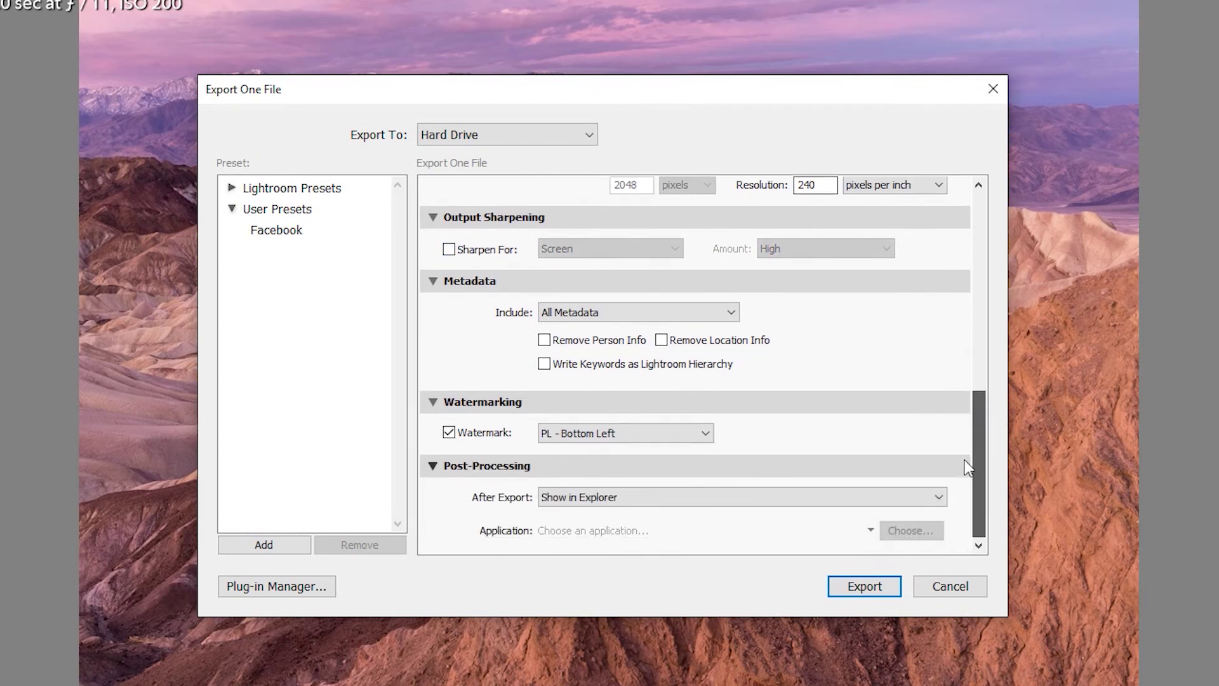
# Turn off the watermark and save the export settings as a preset named "Print (TIFF)" in the User Presets folder.
pyautogui.click(618, 434)
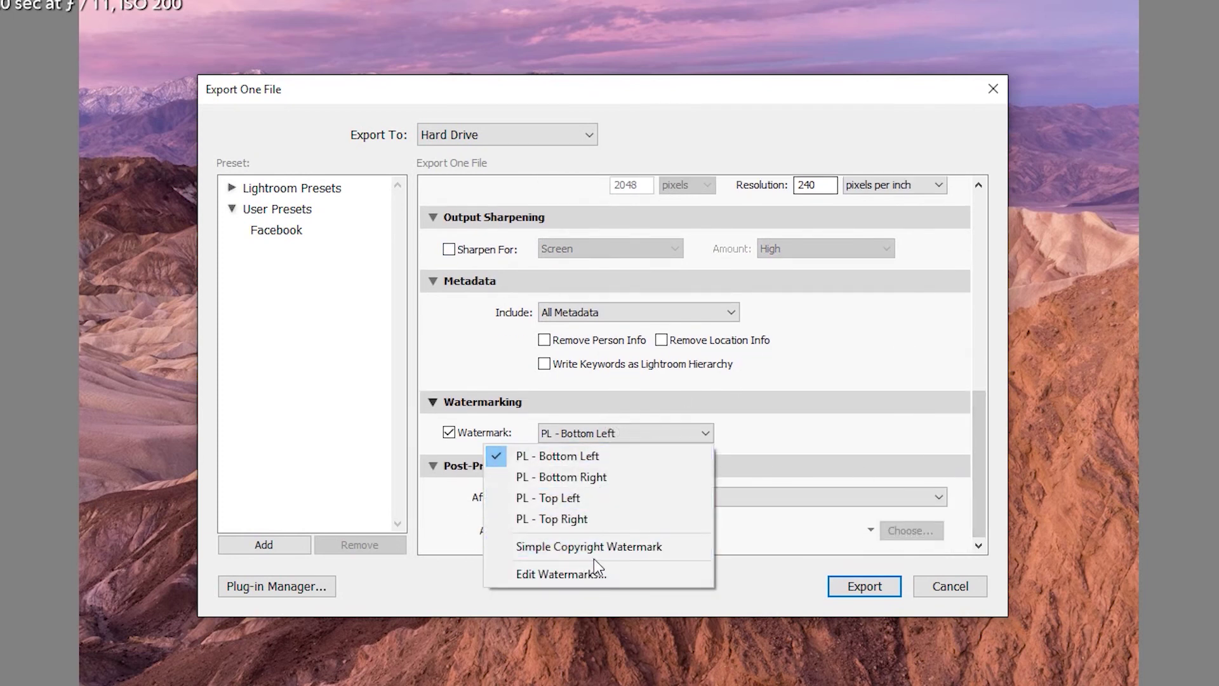
pyautogui.click(449, 433)
pyautogui.click(449, 432)
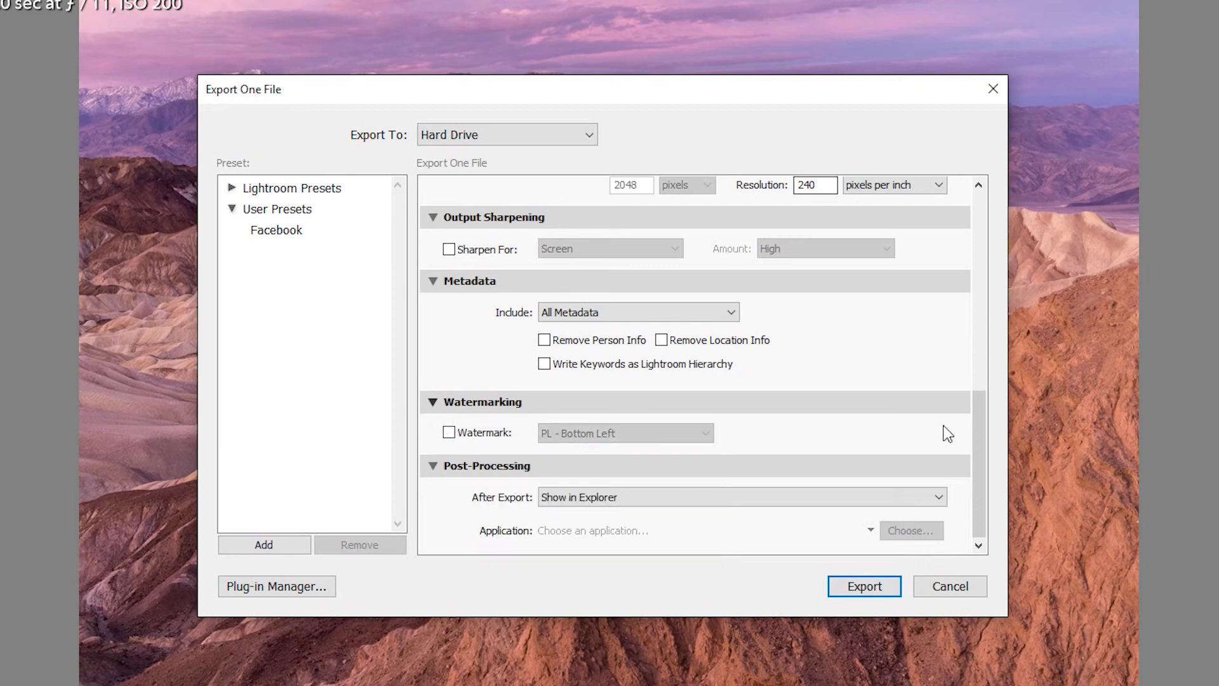
pyautogui.click(265, 546)
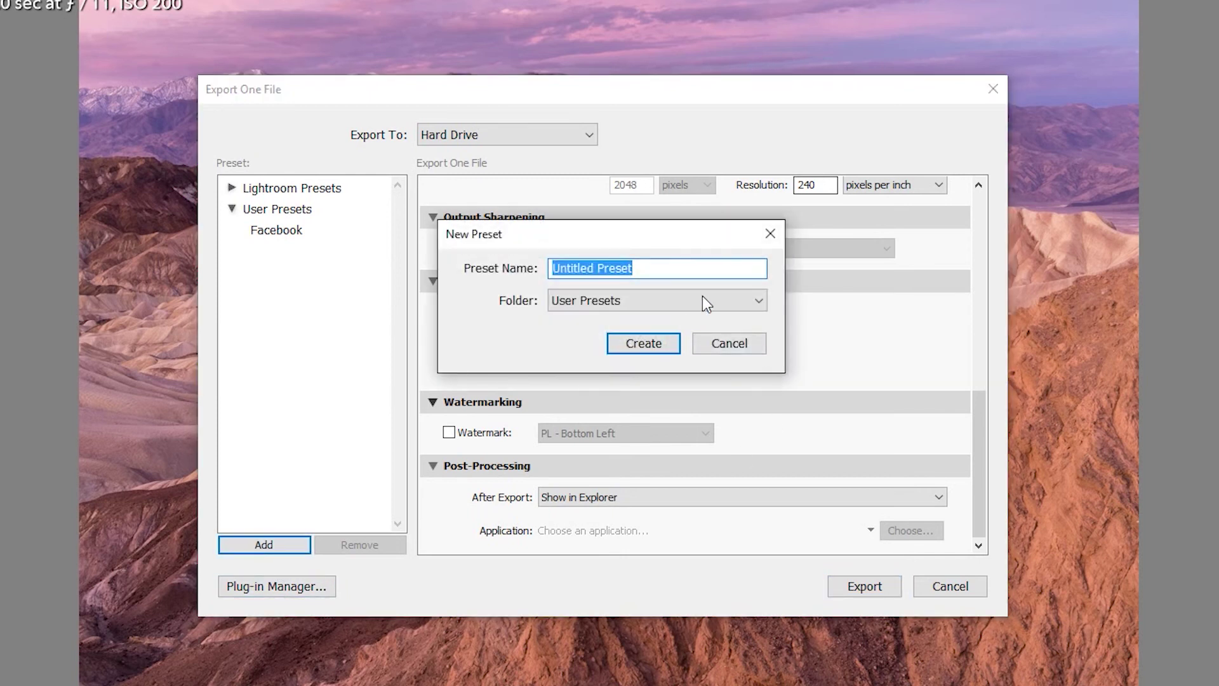
pyautogui.write('Print (TIFF)')
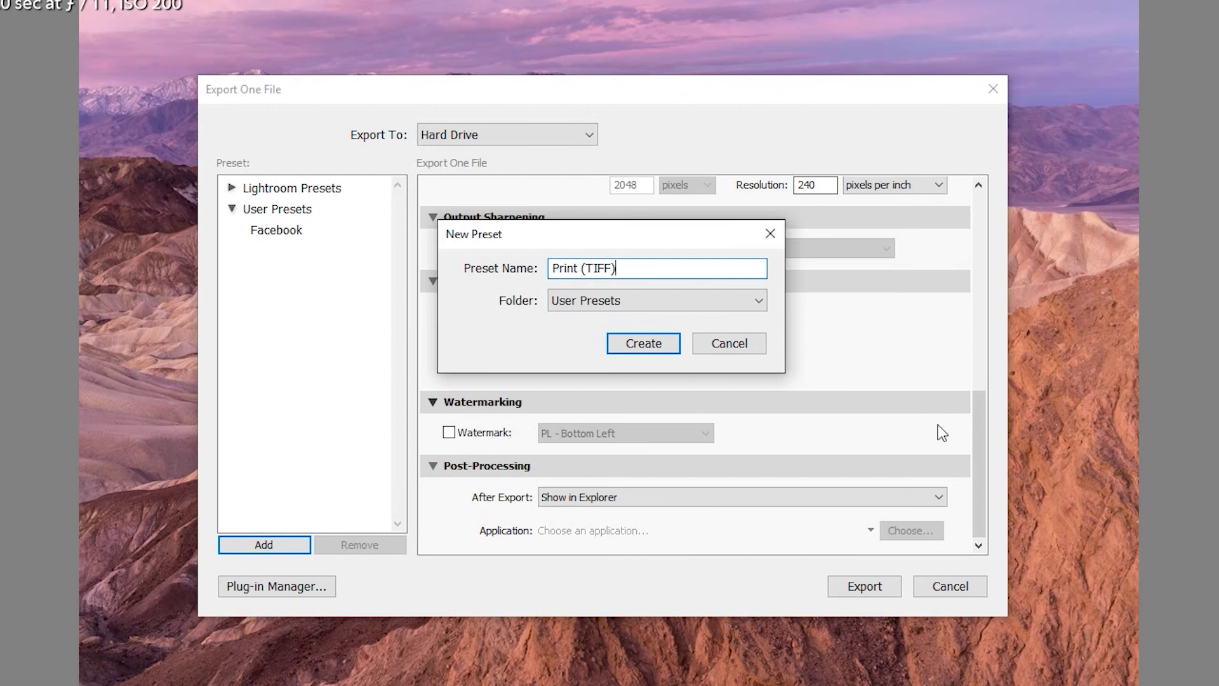
pyautogui.click(652, 343)
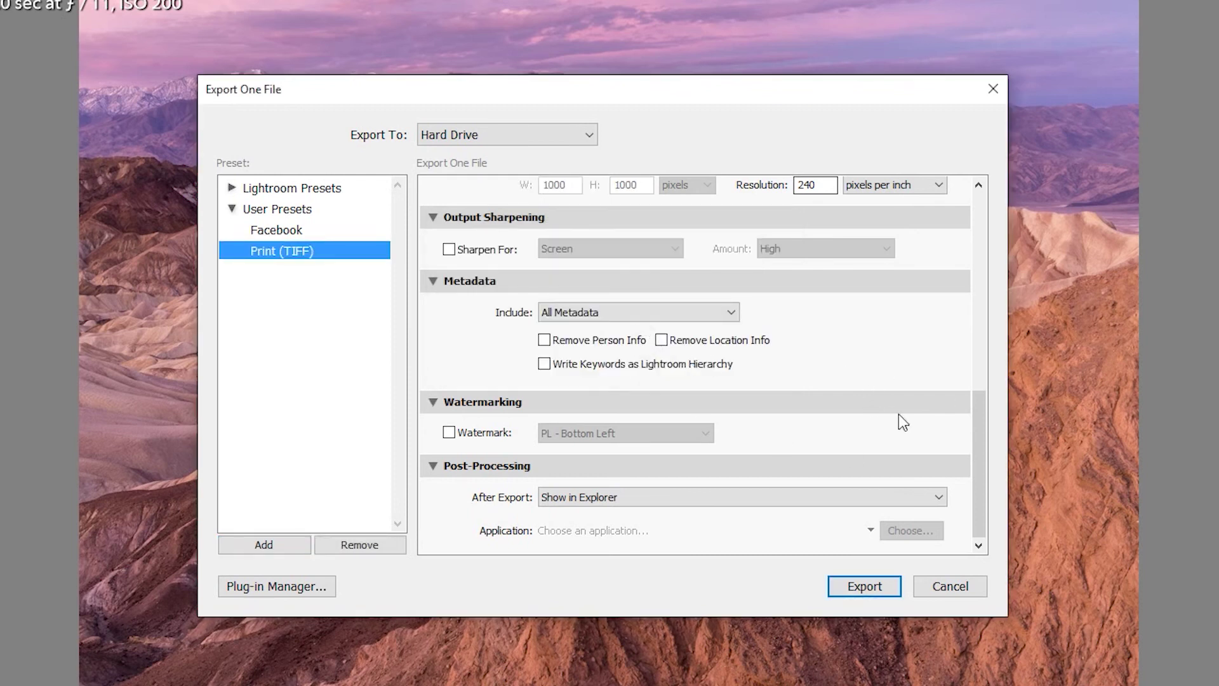
# Change the export image format to JPEG and set its quality to 100.
pyautogui.moveTo(980, 428); pyautogui.dragTo(1011, 270)
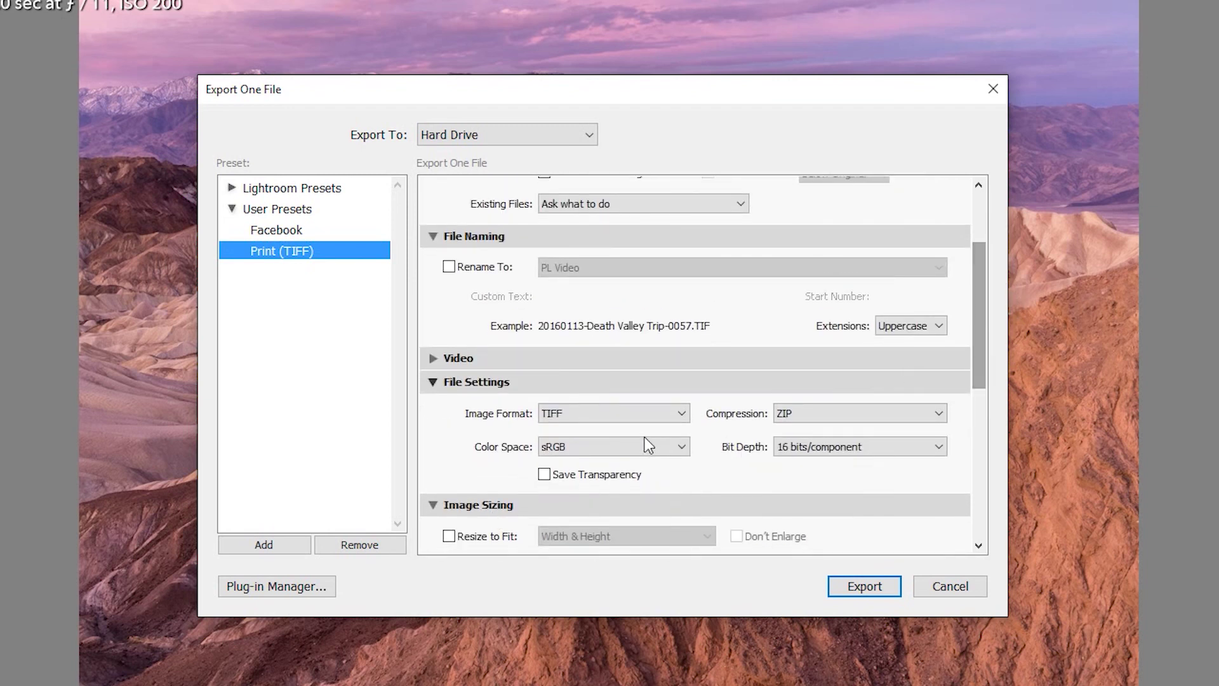
pyautogui.click(654, 414)
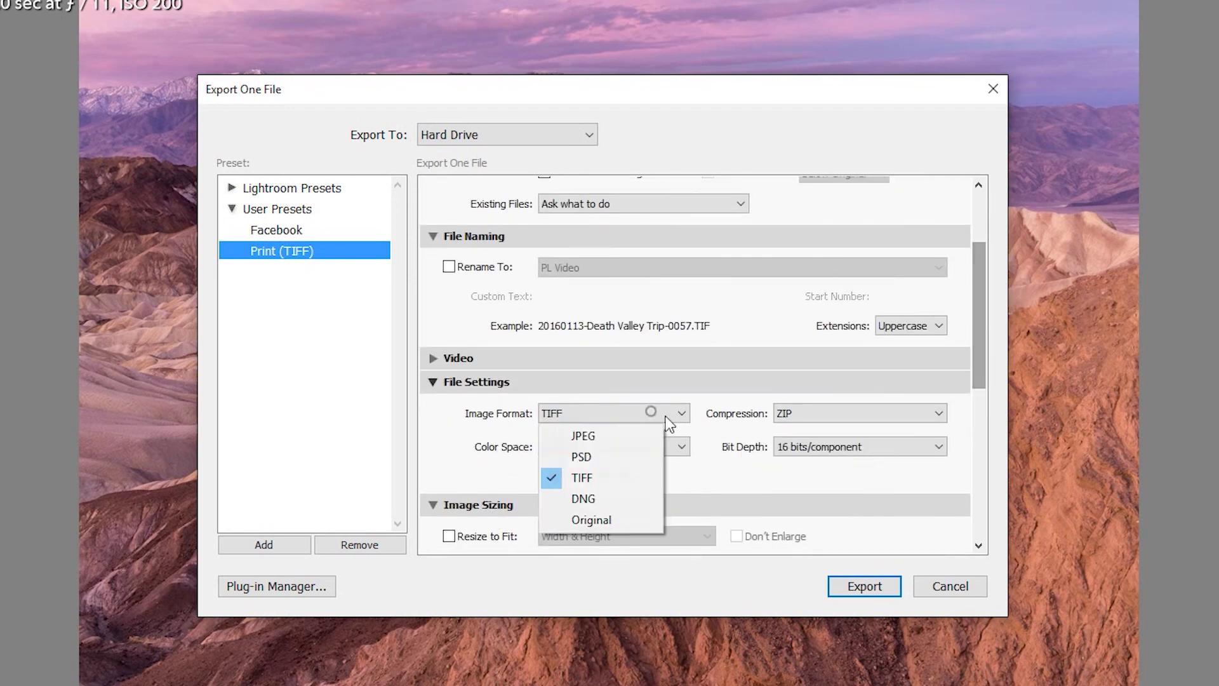
pyautogui.click(634, 438)
pyautogui.doubleClick(885, 419)
pyautogui.write('100')
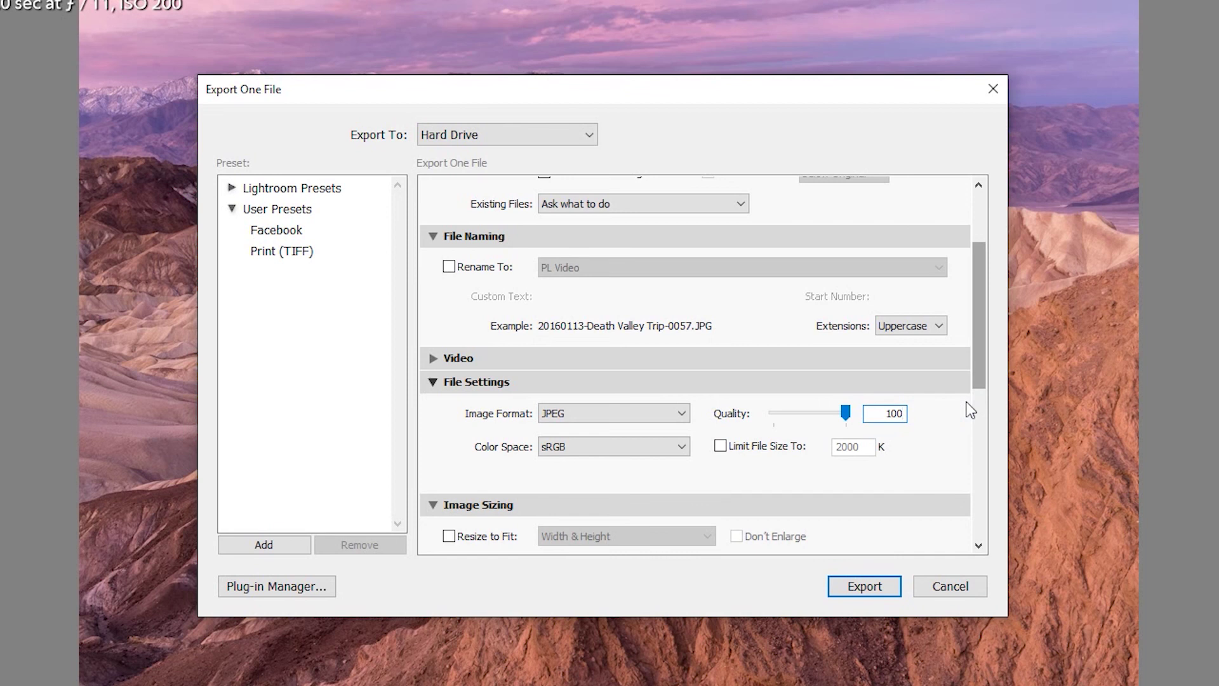
# Check the remaining export settings and save them as a preset named "Print (JPEG)" in the User Presets folder.
pyautogui.moveTo(973, 348); pyautogui.dragTo(992, 410)
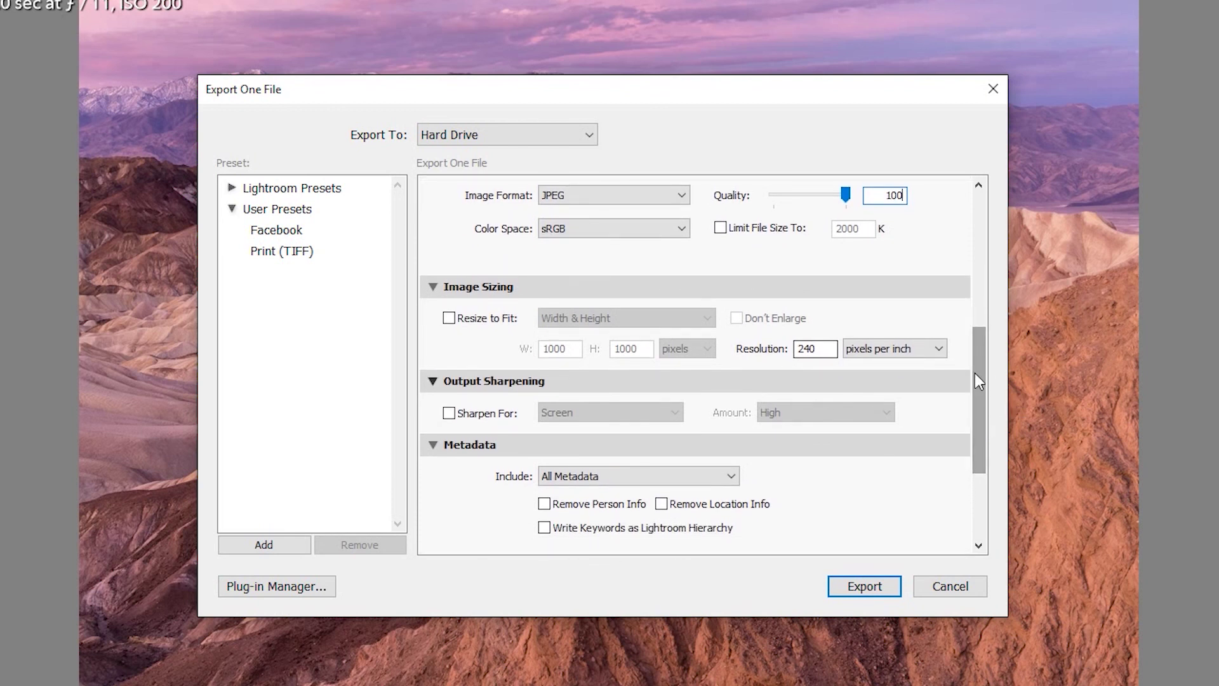
pyautogui.moveTo(976, 372); pyautogui.dragTo(973, 393)
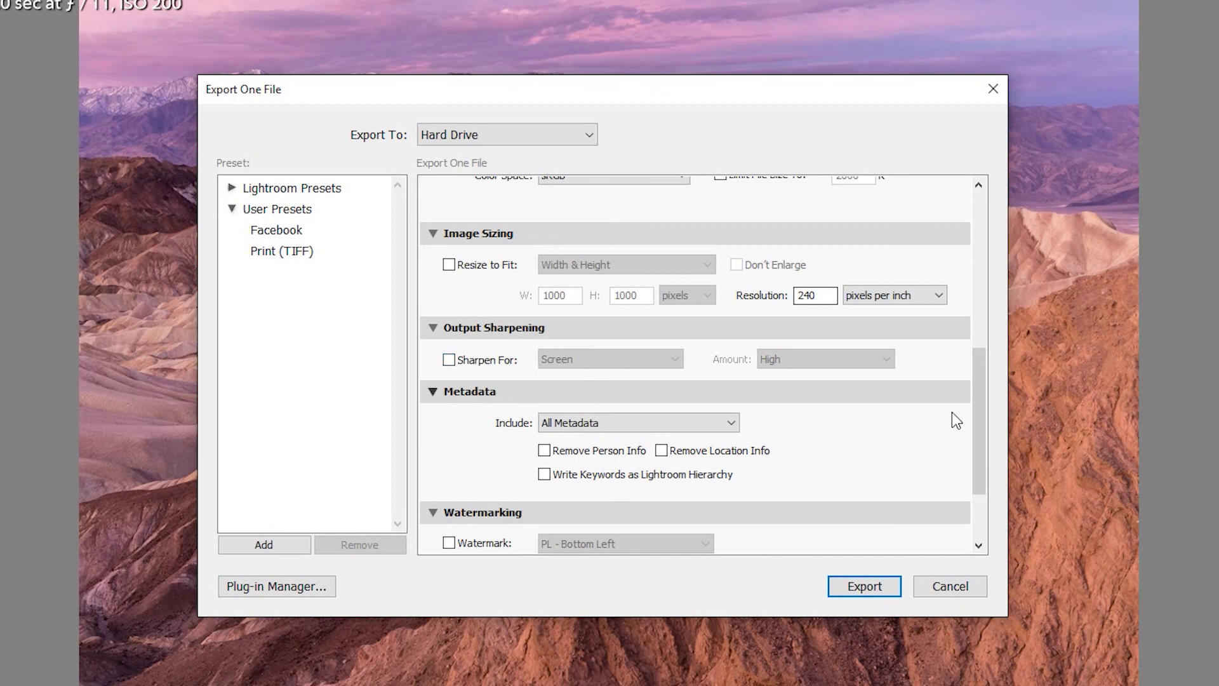
pyautogui.scroll(-3, 985, 398)
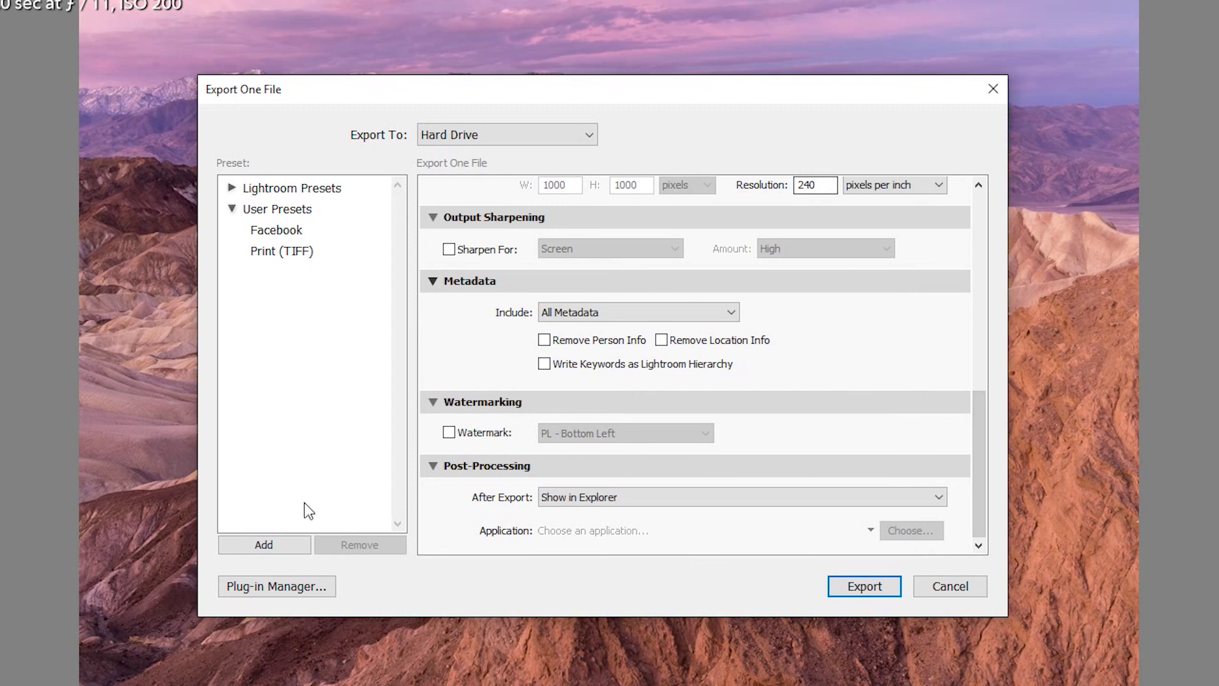
pyautogui.click(269, 544)
pyautogui.write('Pri')
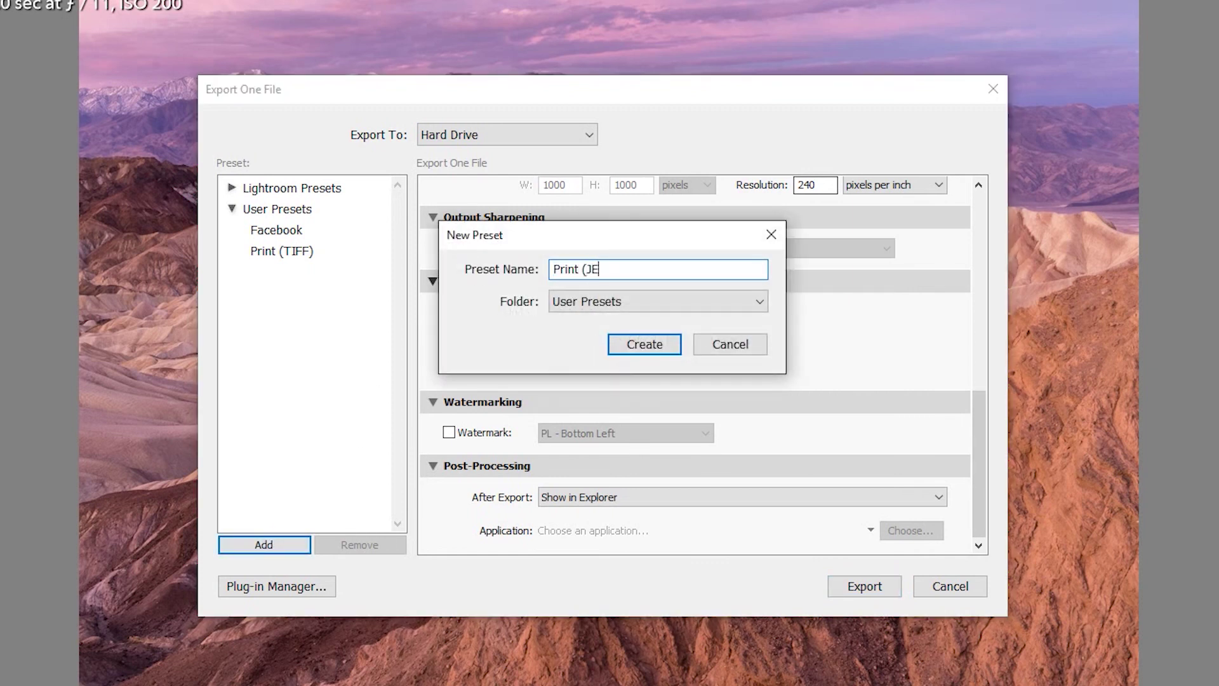
pyautogui.write('nt (JPEG)')
pyautogui.click(661, 344)
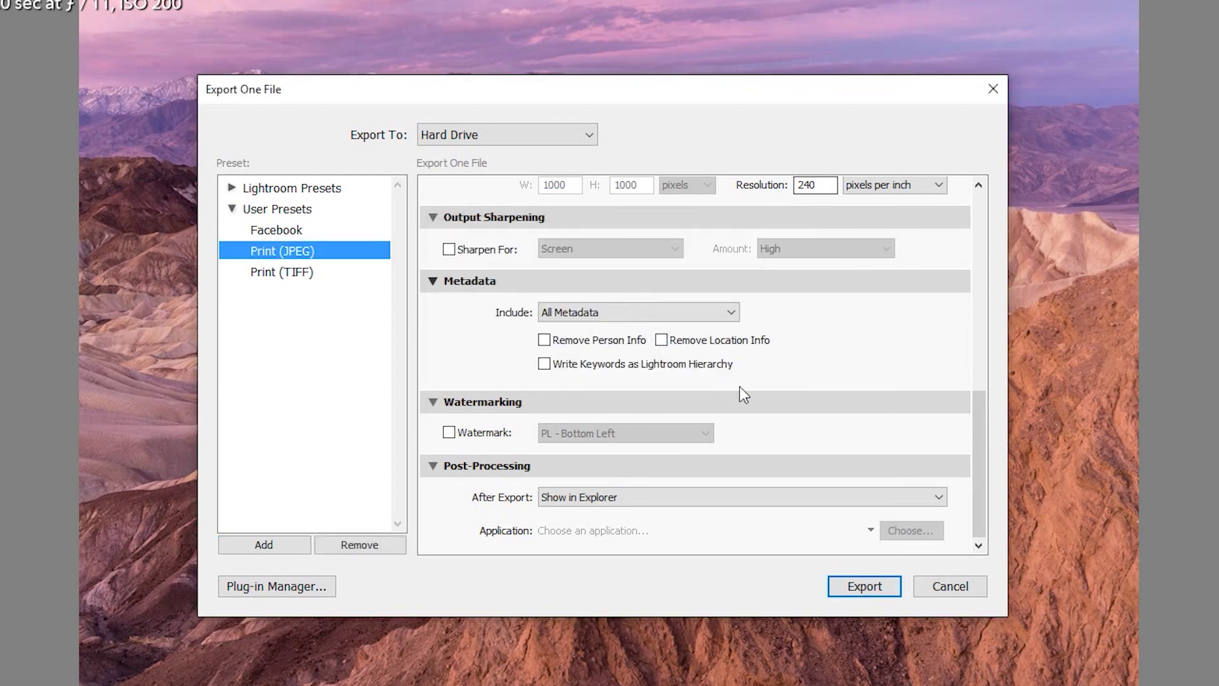
# Review the export settings stored in the Facebook, Print (JPEG) and Print (TIFF) presets.
pyautogui.scroll(3, 981, 419)
pyautogui.moveTo(981, 419); pyautogui.dragTo(1016, 245)
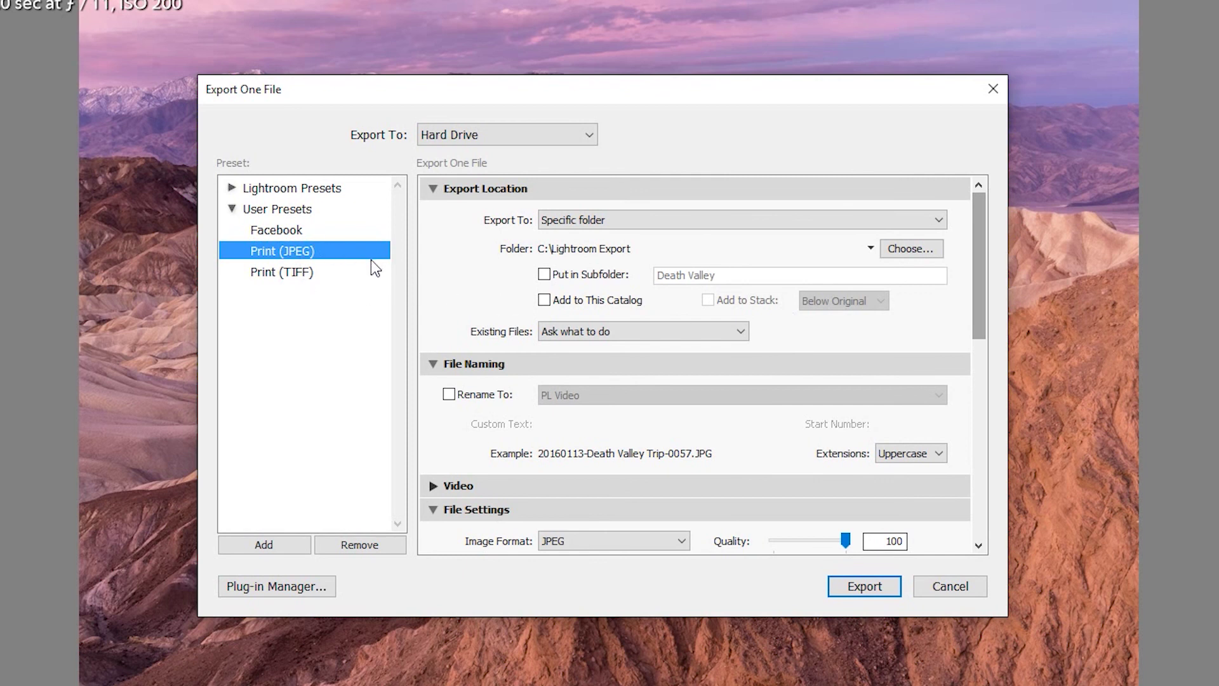
pyautogui.click(294, 233)
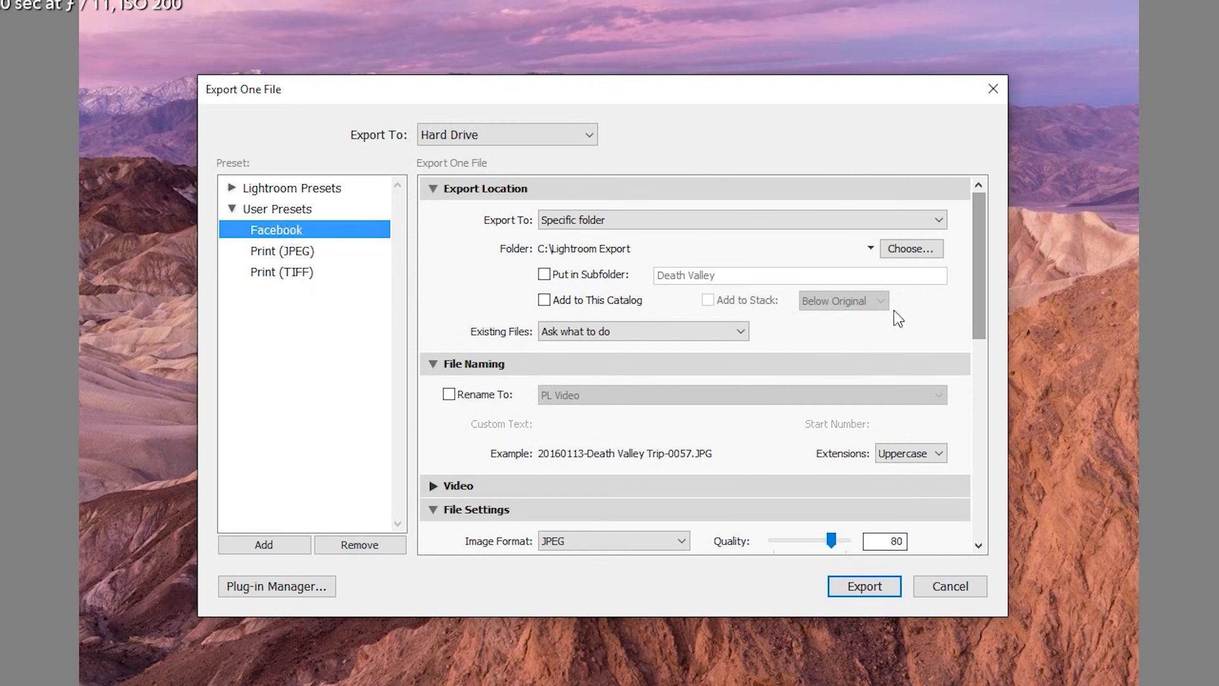
pyautogui.moveTo(979, 294); pyautogui.dragTo(955, 524)
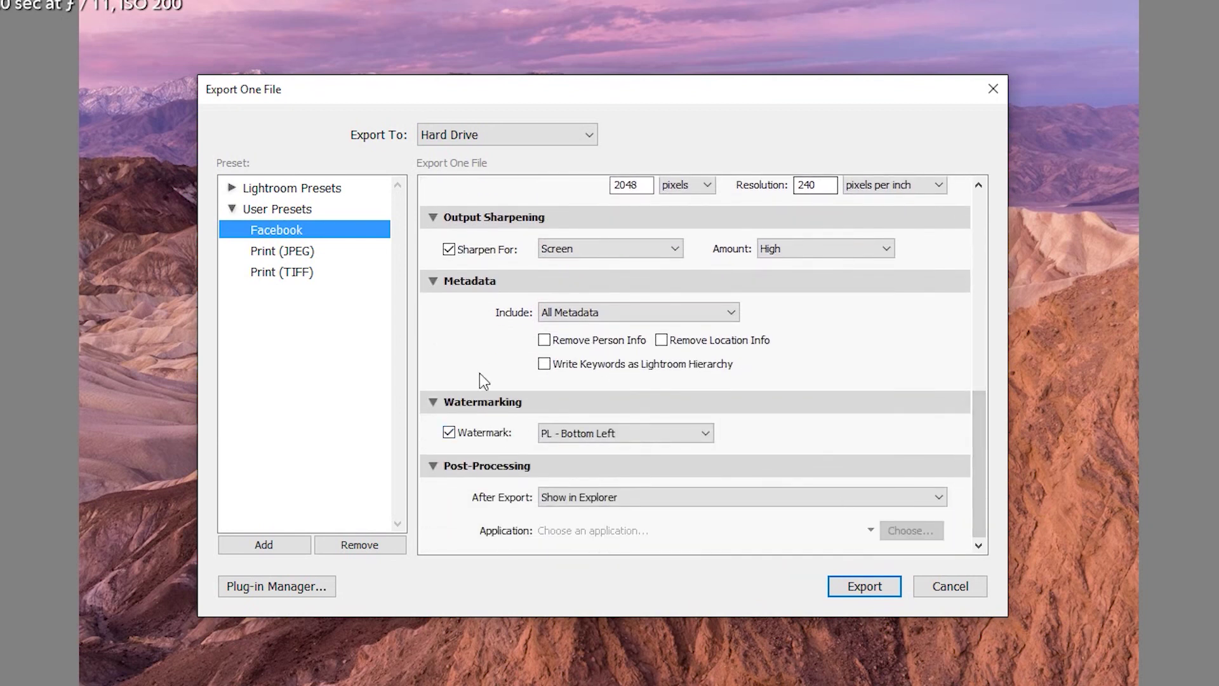
pyautogui.click(294, 253)
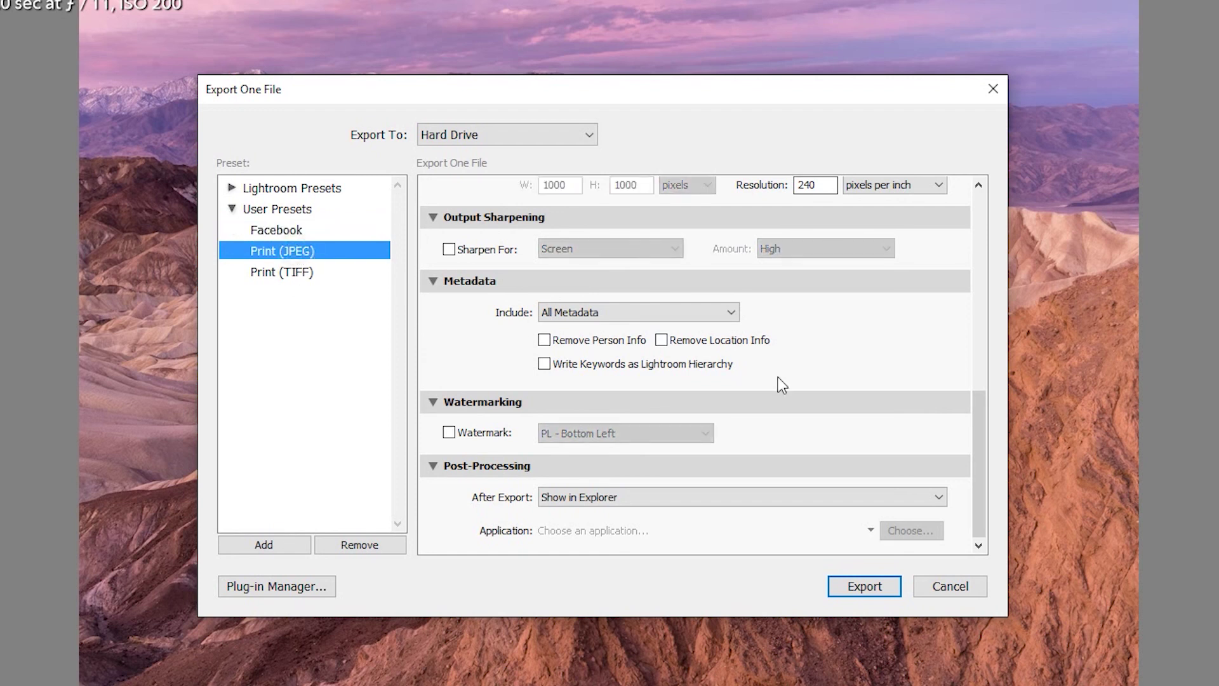
pyautogui.moveTo(978, 460); pyautogui.dragTo(982, 245)
pyautogui.click(304, 273)
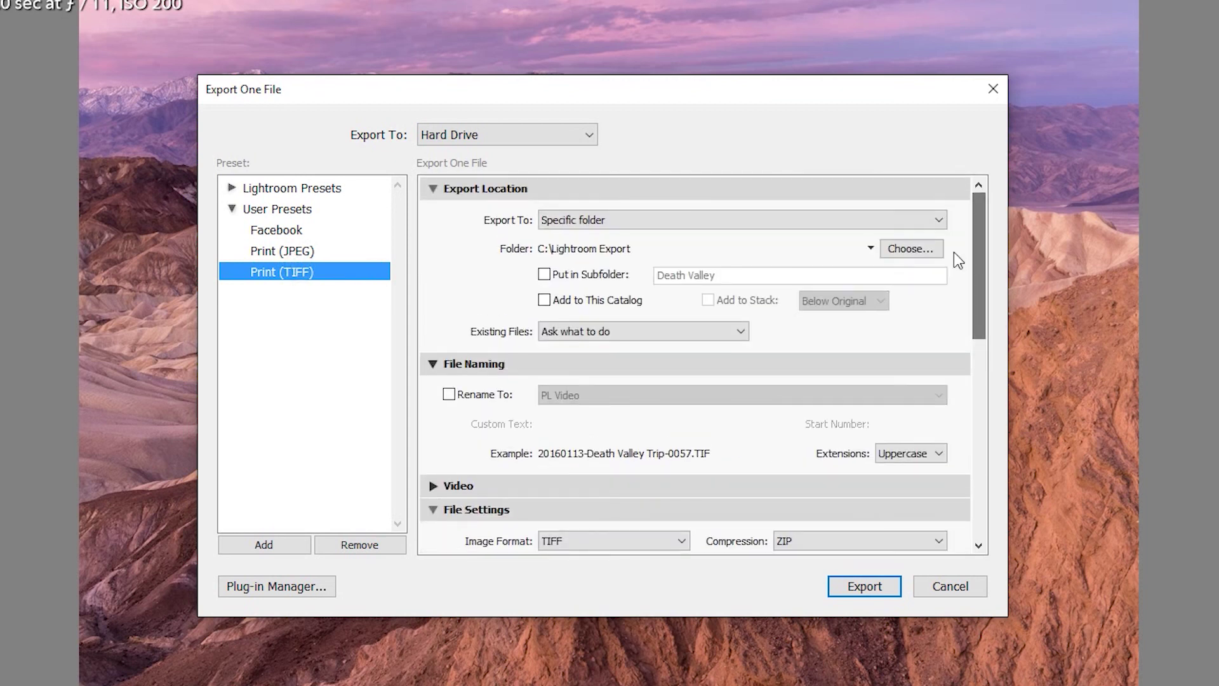
# Export the photo with the Print (JPEG) preset, using a unique name for the file that already exists.
pyautogui.click(305, 253)
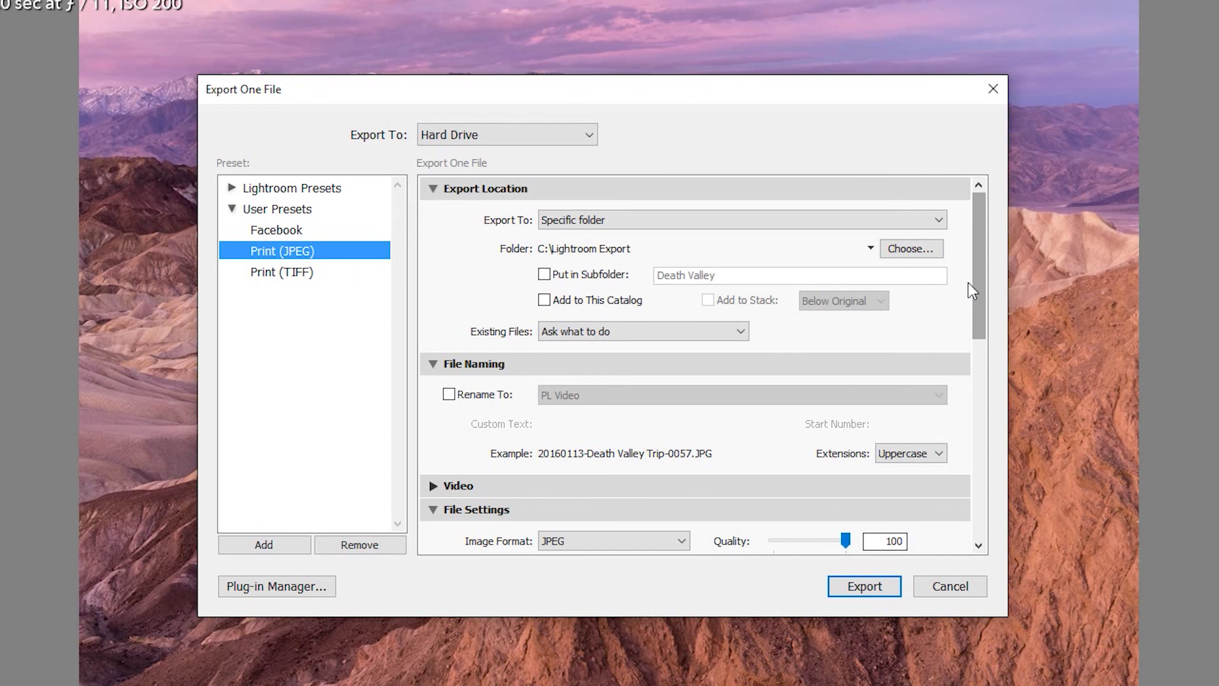
pyautogui.moveTo(974, 284); pyautogui.dragTo(1002, 505)
pyautogui.click(847, 589)
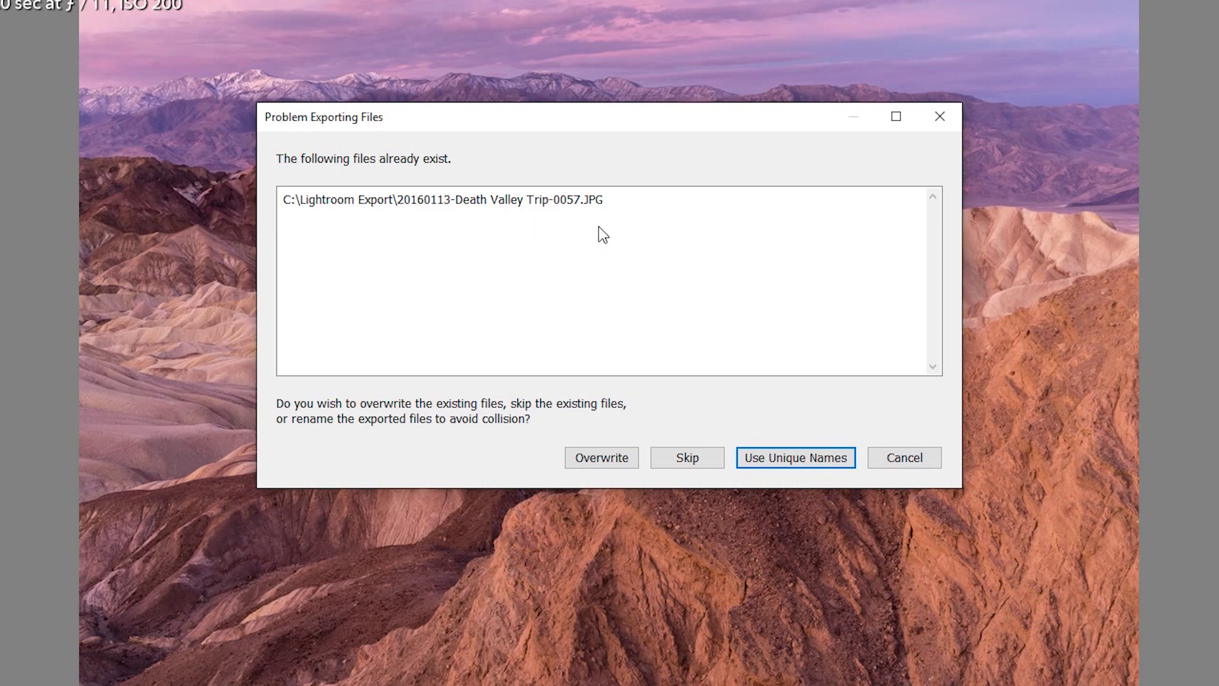
pyautogui.click(767, 459)
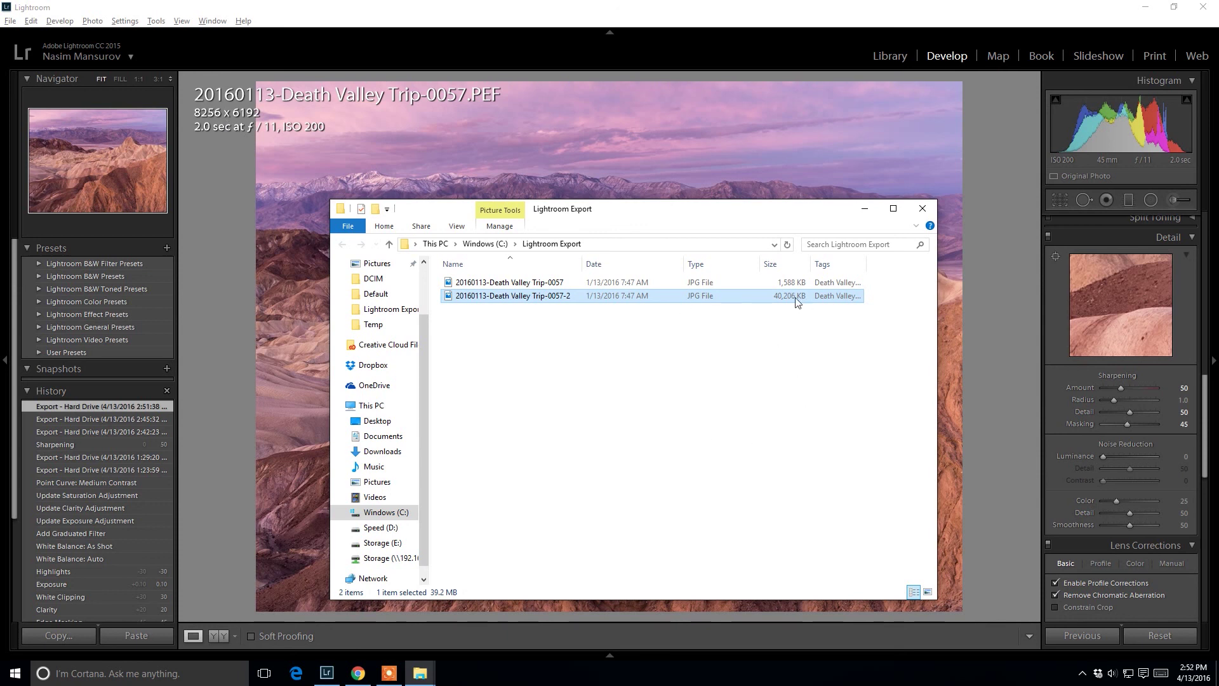
# Open the exported "20160113-Death Valley Trip-0057-2" JPEG in Photos and examine its detail up close.
pyautogui.click(764, 284)
pyautogui.doubleClick(558, 294)
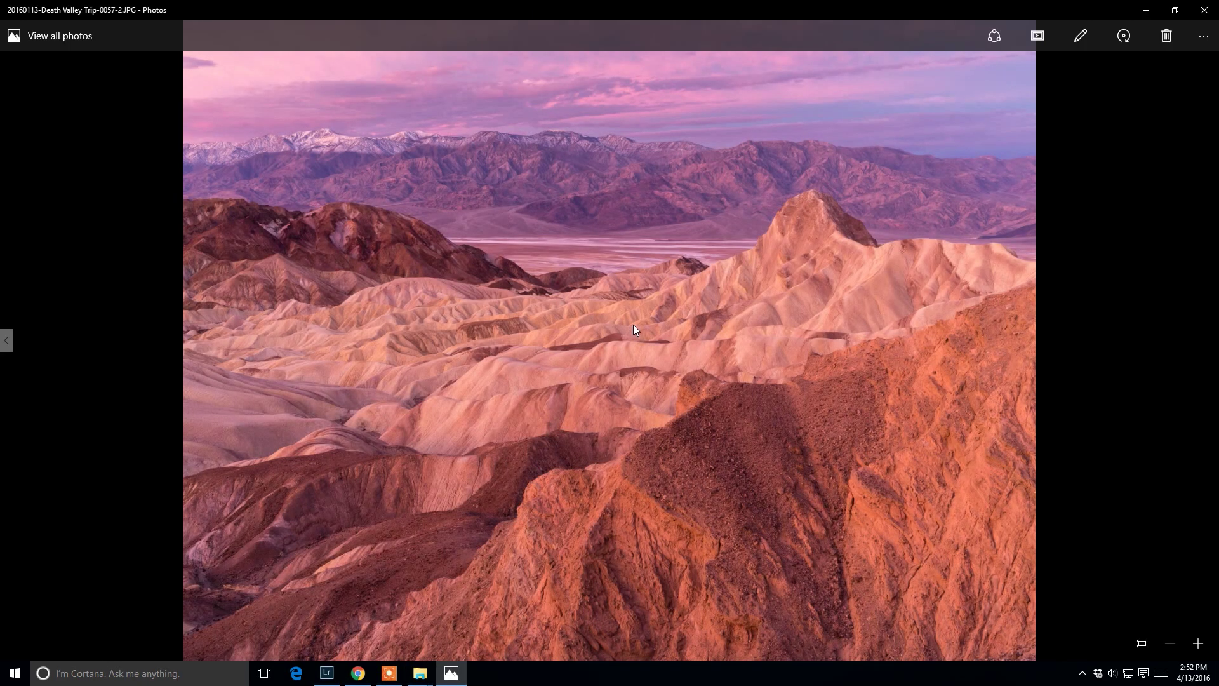
pyautogui.scroll(4, 634, 325)
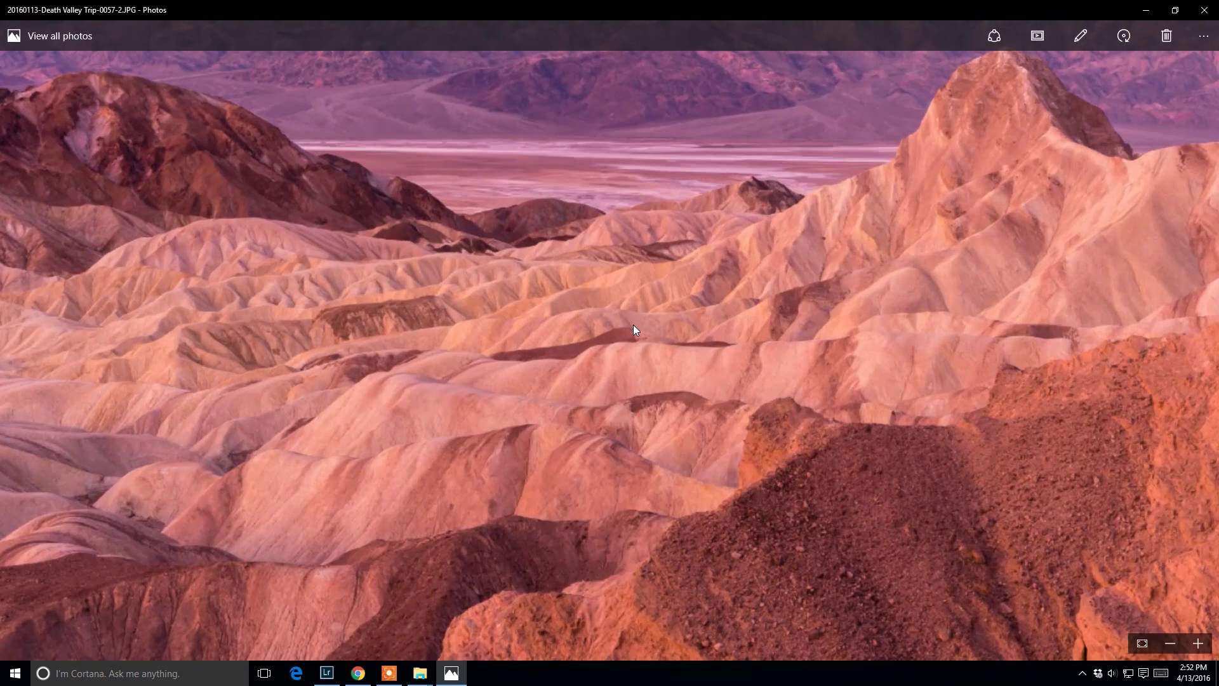
pyautogui.scroll(3, 633, 329)
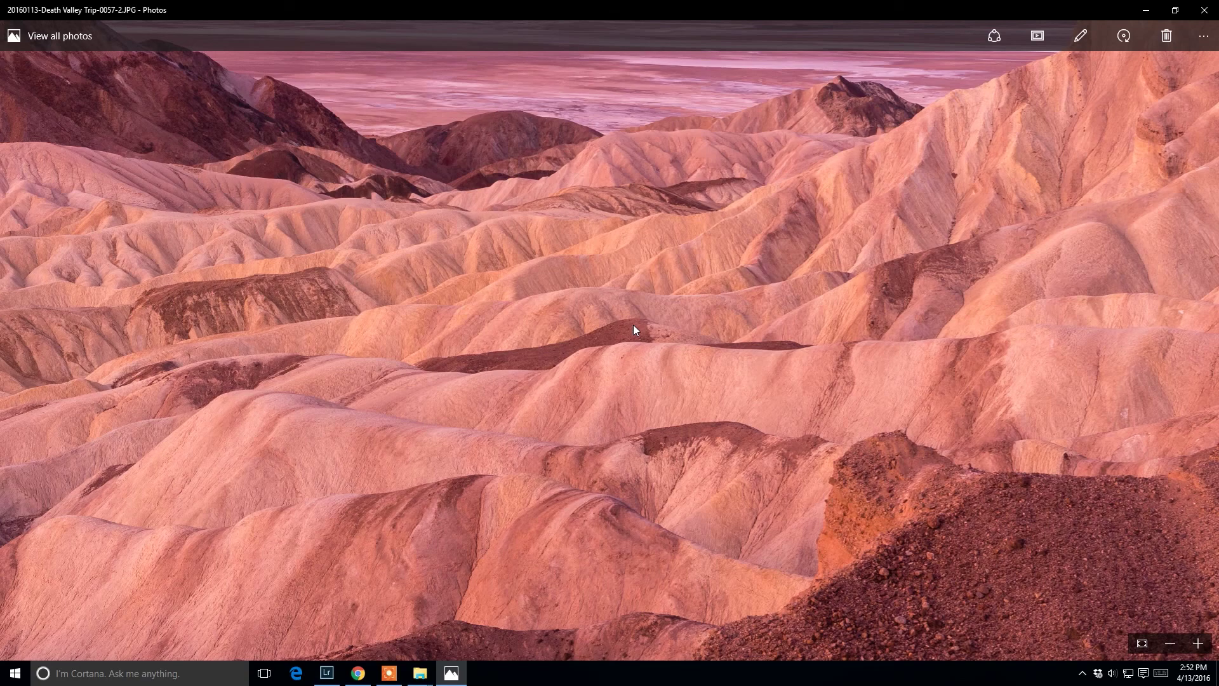
pyautogui.scroll(4, 634, 328)
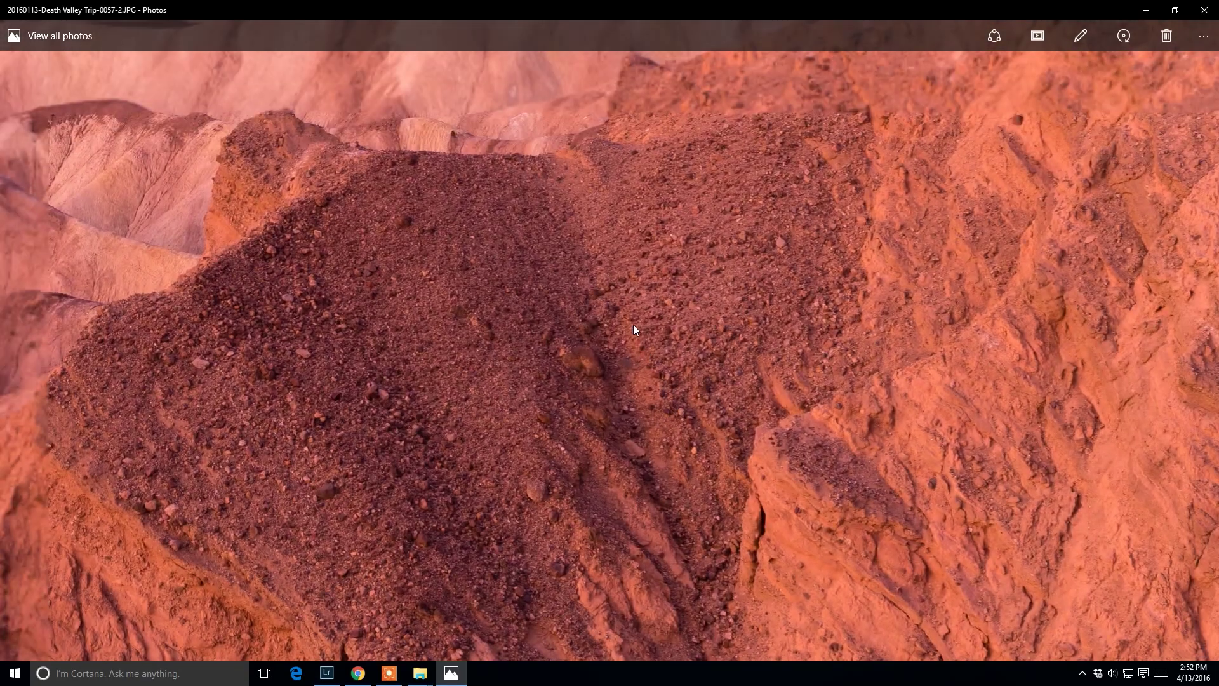
pyautogui.scroll(-5, 633, 325)
pyautogui.scroll(2, 633, 325)
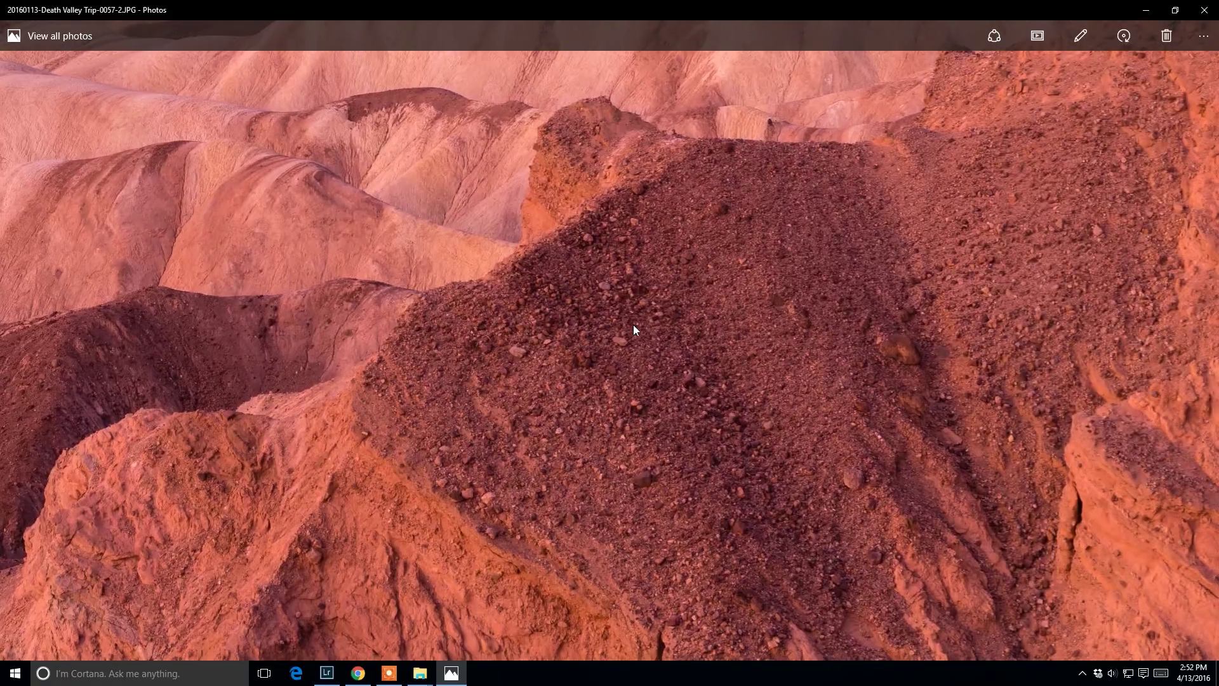